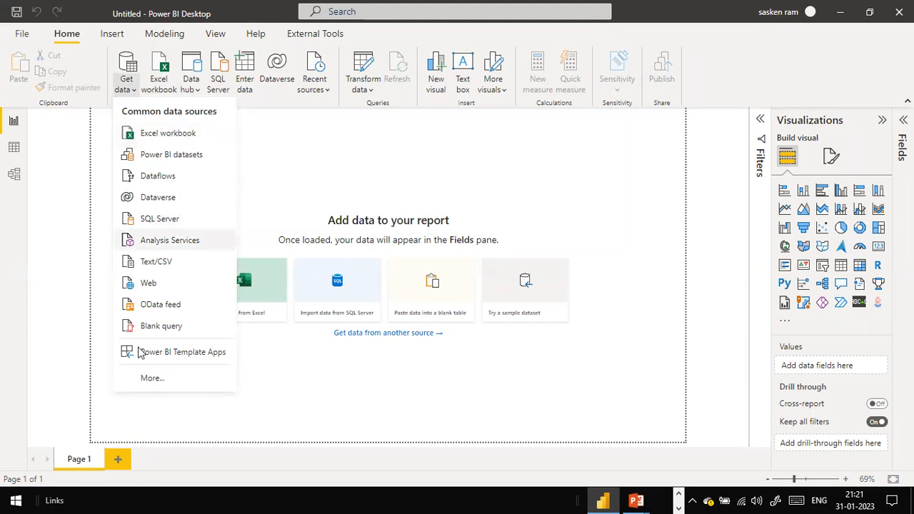
Step: Load aggSales.csv from the dat1 folder into the report and apply the pending changes
left_click(177, 262)
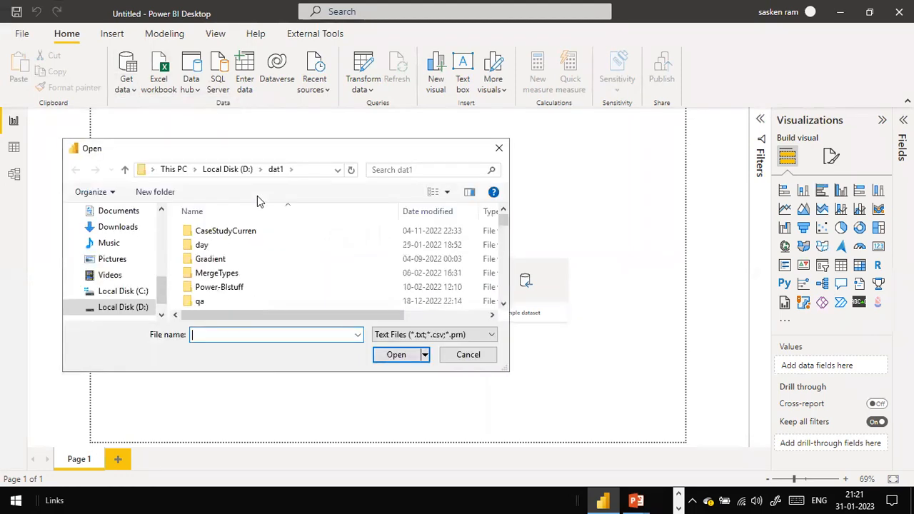
left_click(240, 255)
type("aggSales.csv")
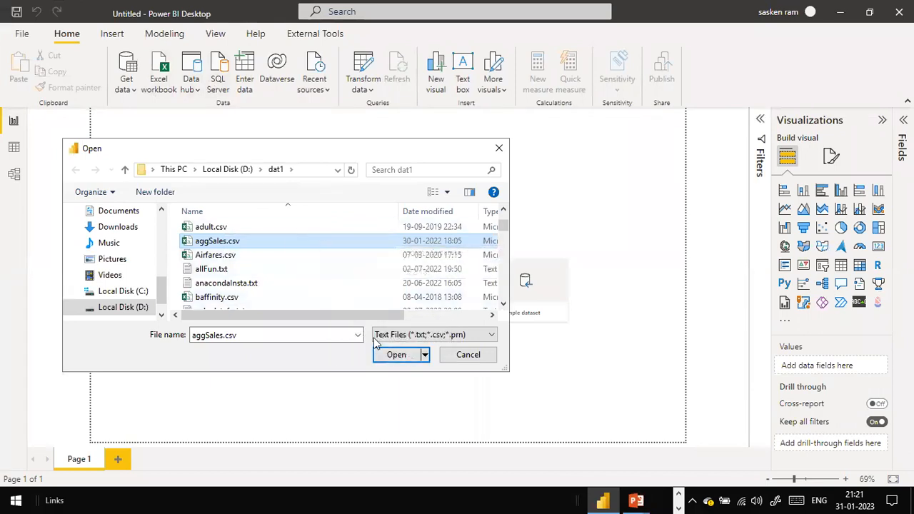
left_click(386, 355)
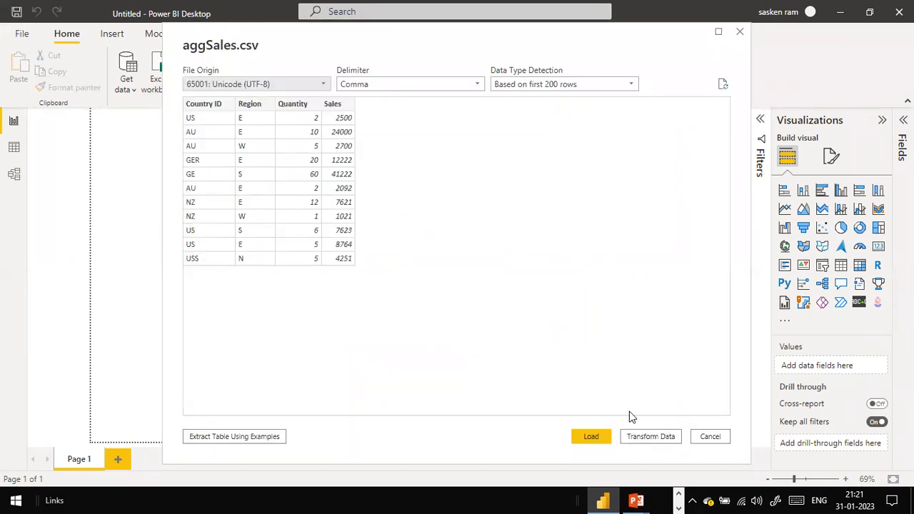
left_click(598, 437)
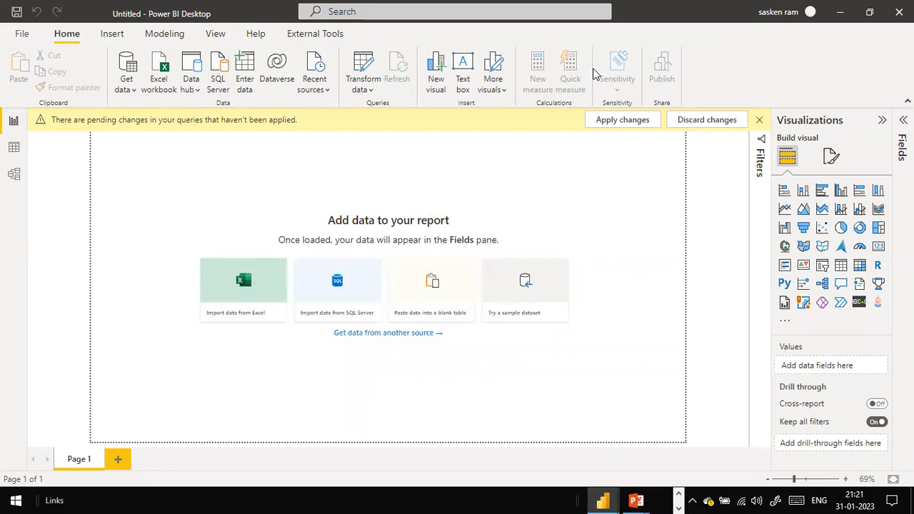
left_click(606, 119)
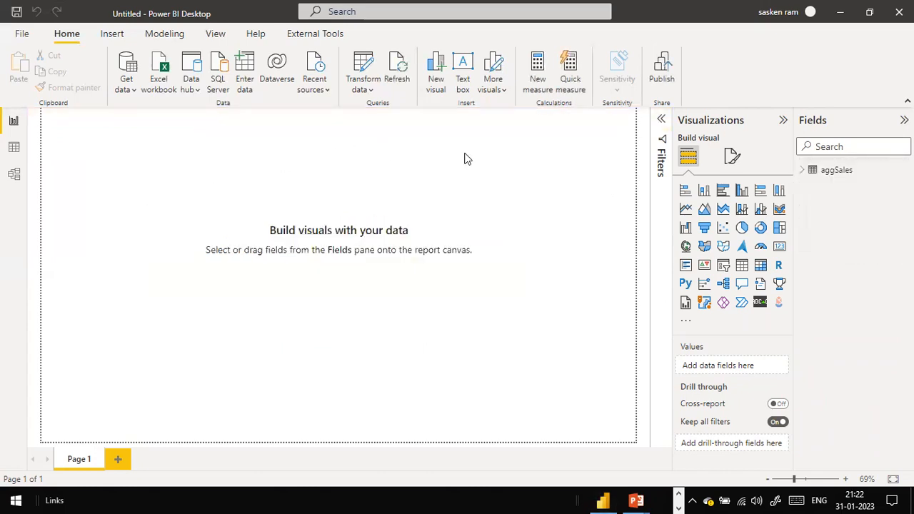
Step: Show the Transform data options menu
left_click(368, 90)
left_click(248, 172)
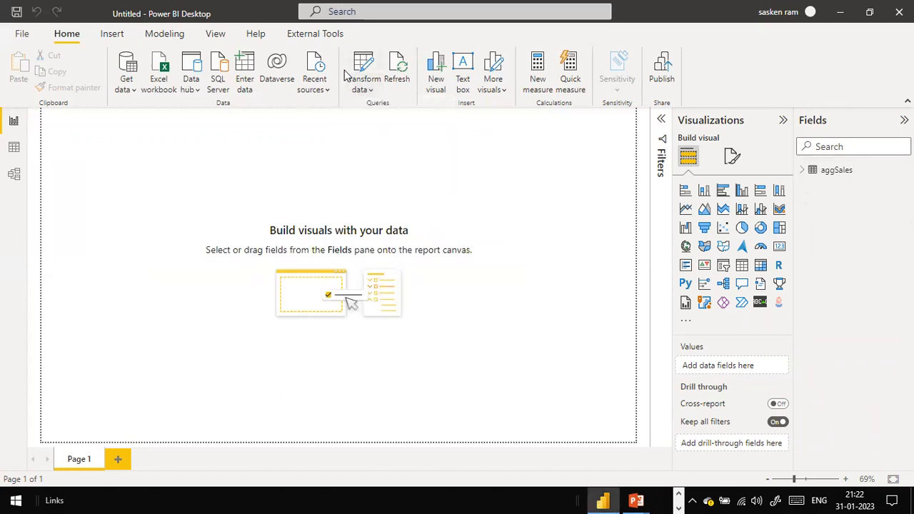
left_click(366, 91)
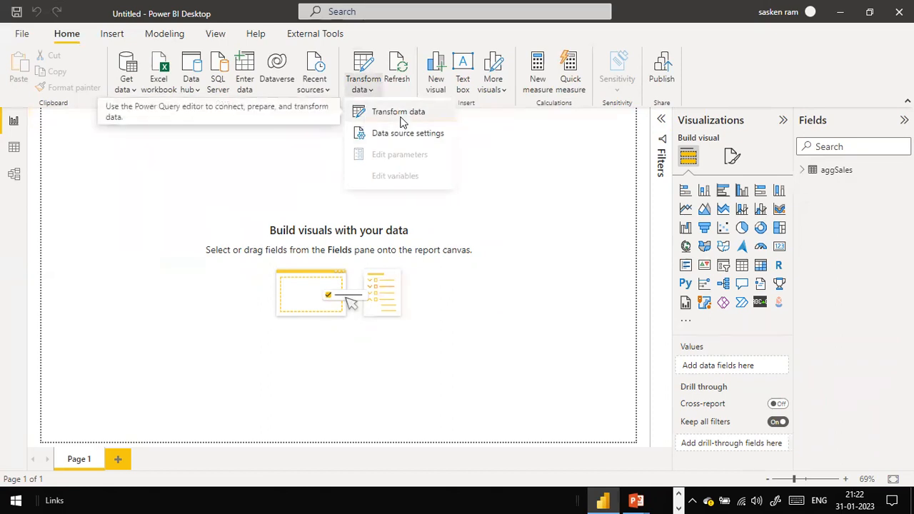
Step: Launch Power Query Editor and view the Country ID filter list without filtering
left_click(402, 122)
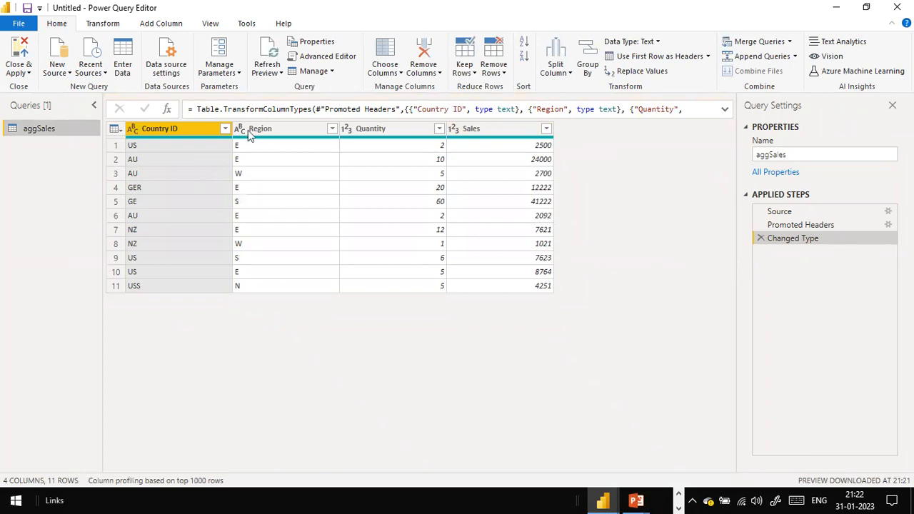
left_click(226, 133)
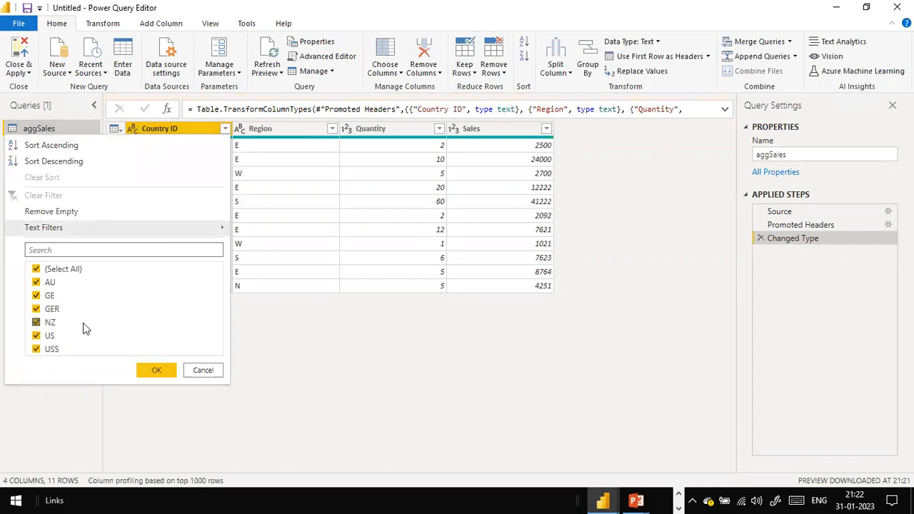
left_click(204, 373)
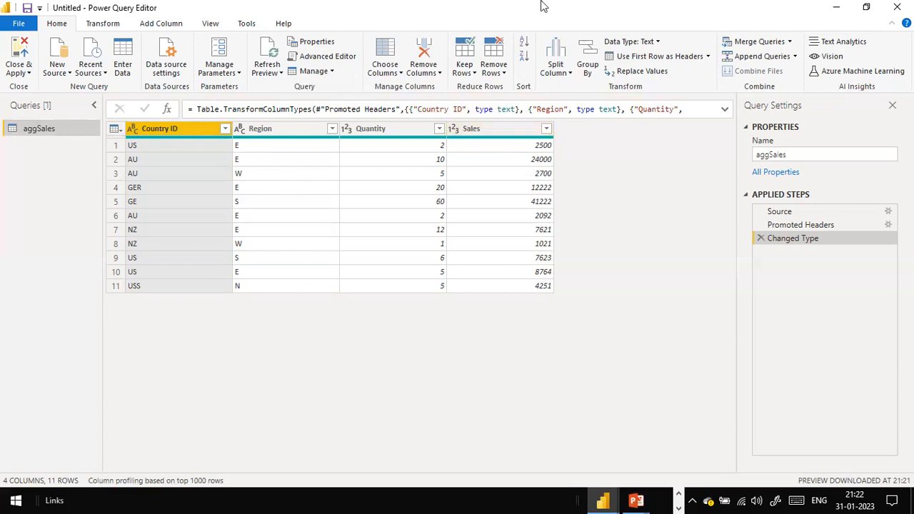
Step: Switch to the editor's View settings, then show the Windows desktop
left_click(556, 65)
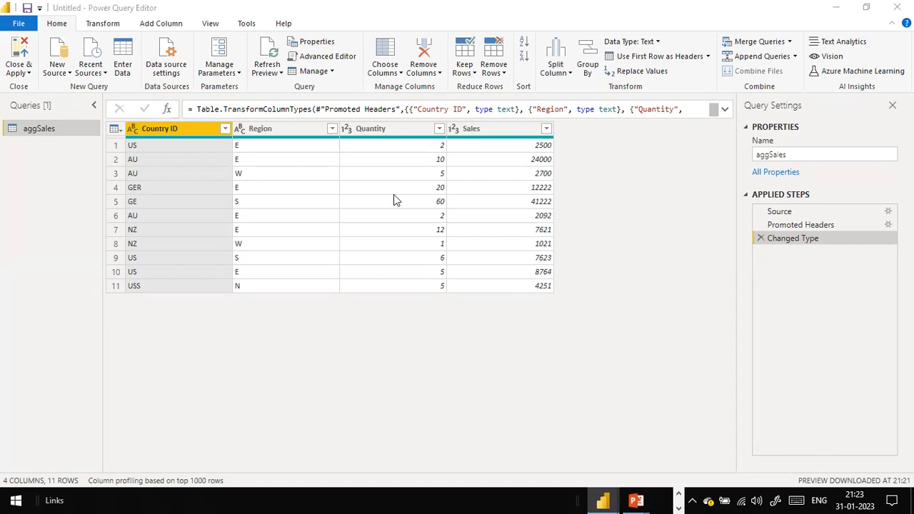
left_click(198, 25)
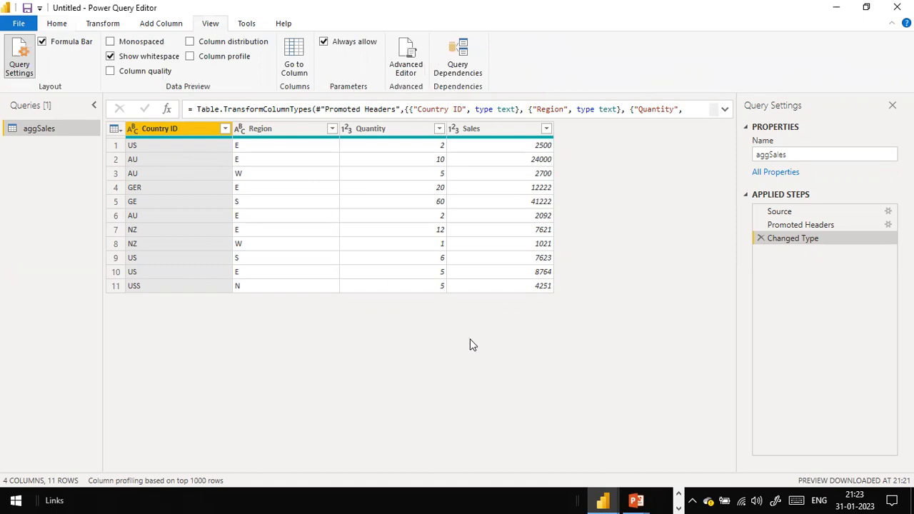
key("super+d")
Step: Select a couple of desktop icons, then bring Power Query Editor back with Win+D
left_click(273, 330)
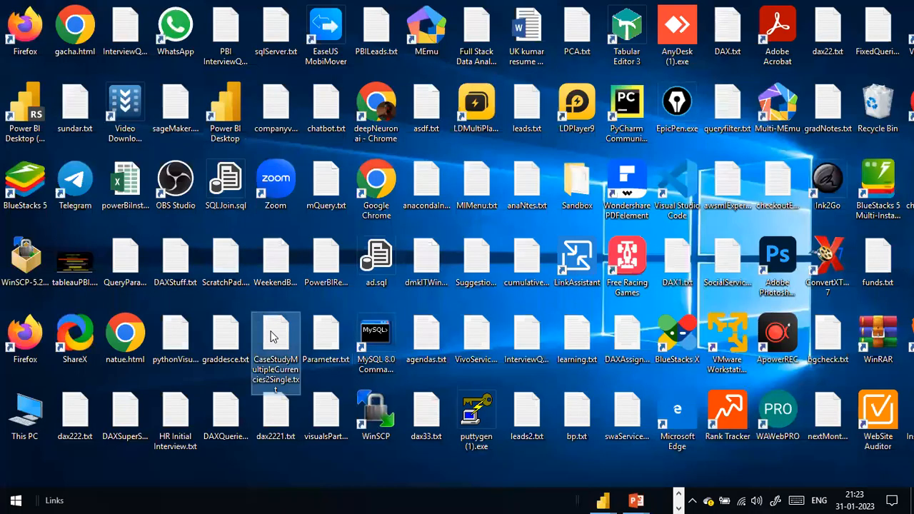
left_click(379, 342)
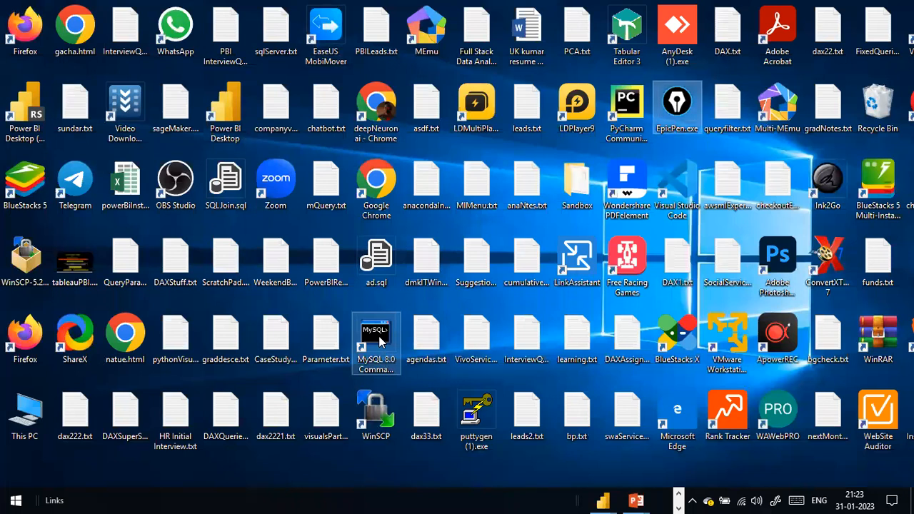
key("super+d")
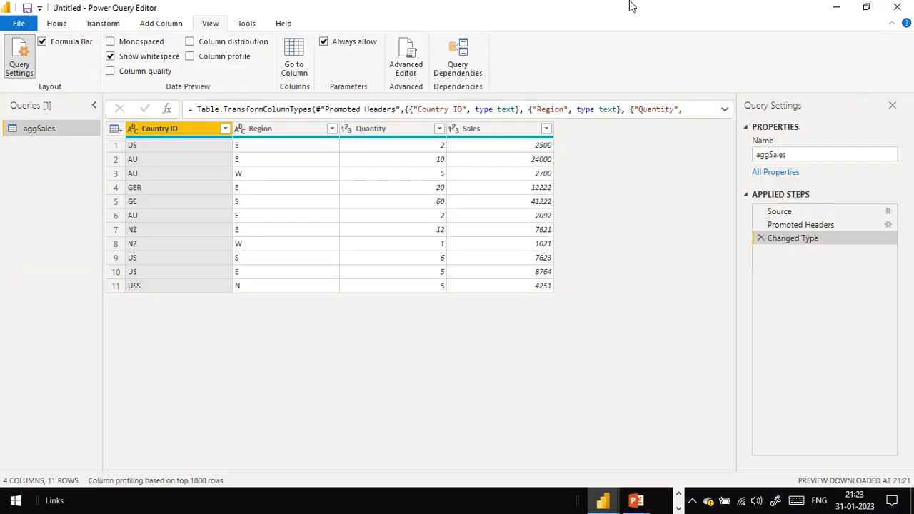
Step: View the Country ID filter options, close them without changes, and preview row 9's US value
left_click(476, 73)
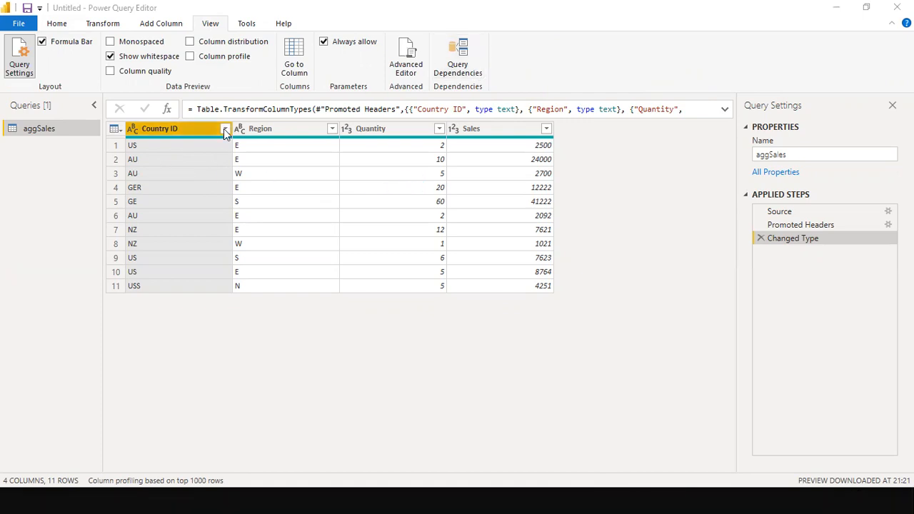
left_click(224, 130)
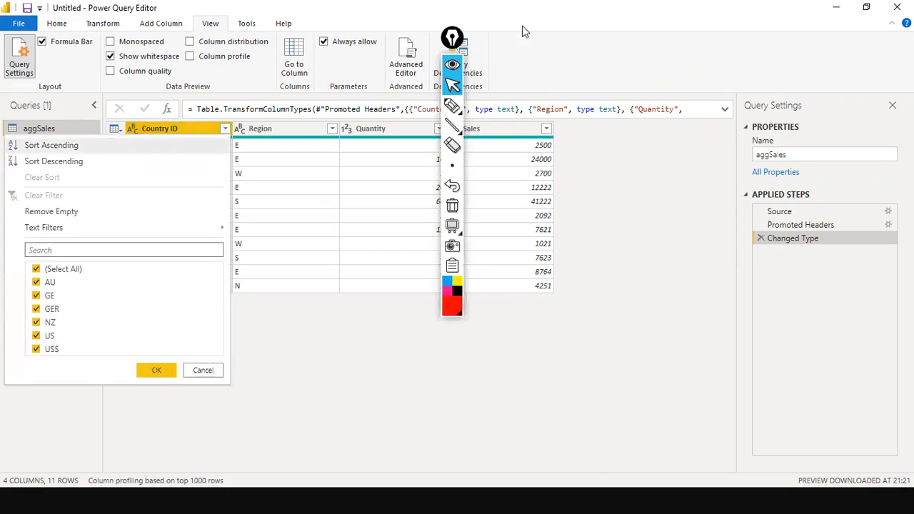
mouse_move(446, 45)
left_mouse_down()
mouse_move(658, 209)
mouse_move(901, 435)
left_mouse_up()
left_click(837, 209)
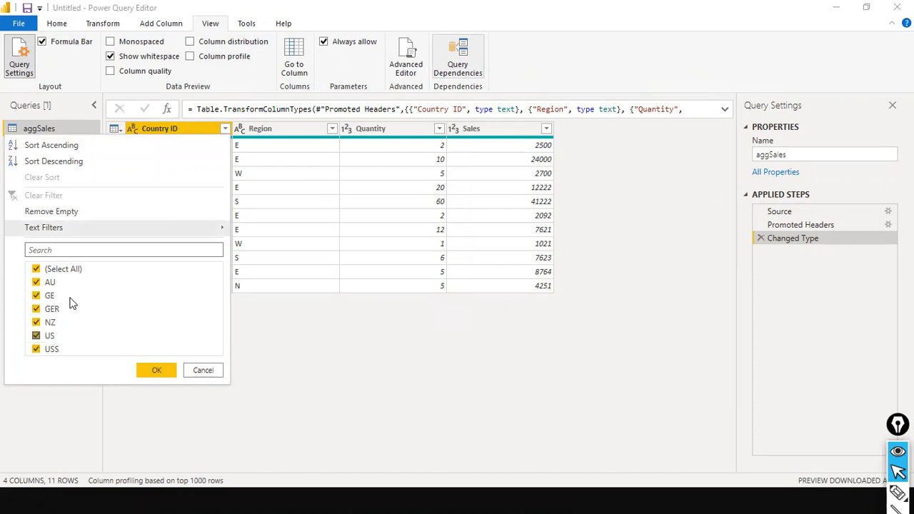
left_click(205, 370)
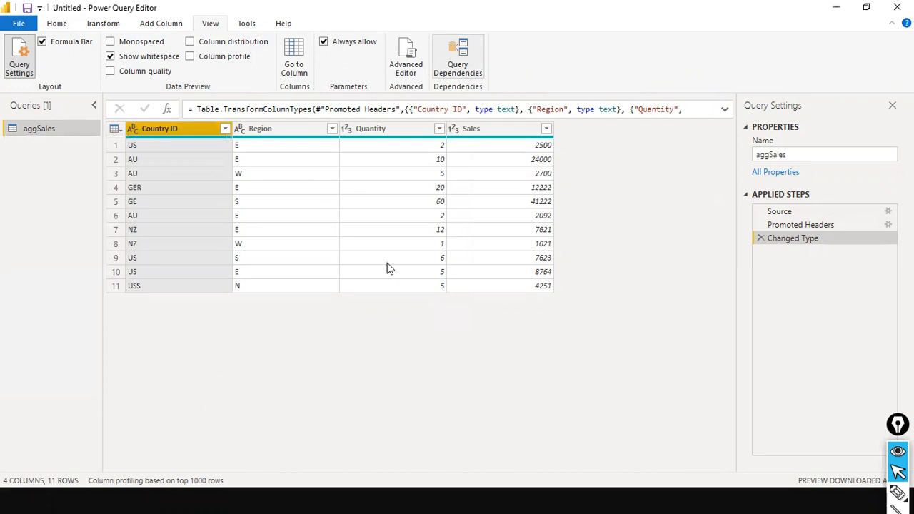
left_click(155, 259)
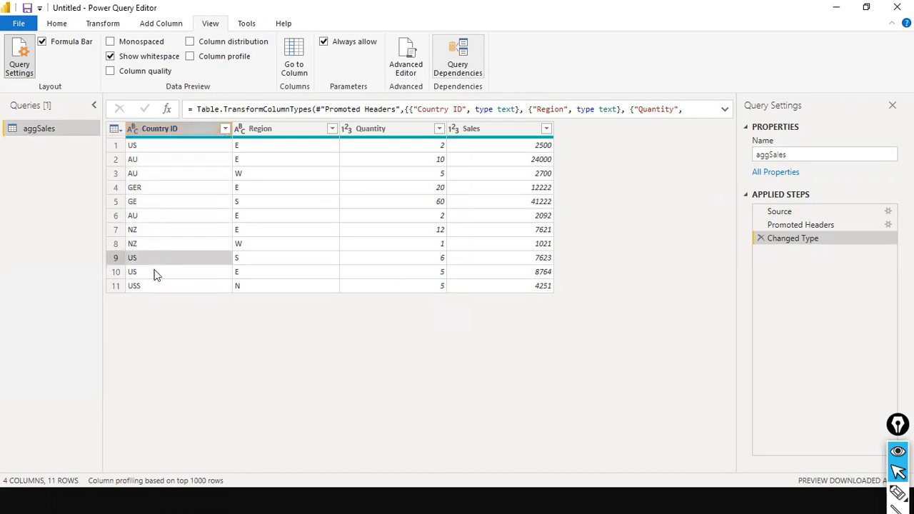
Step: Select the whole Country ID column and show the Transform commands
left_click(162, 130)
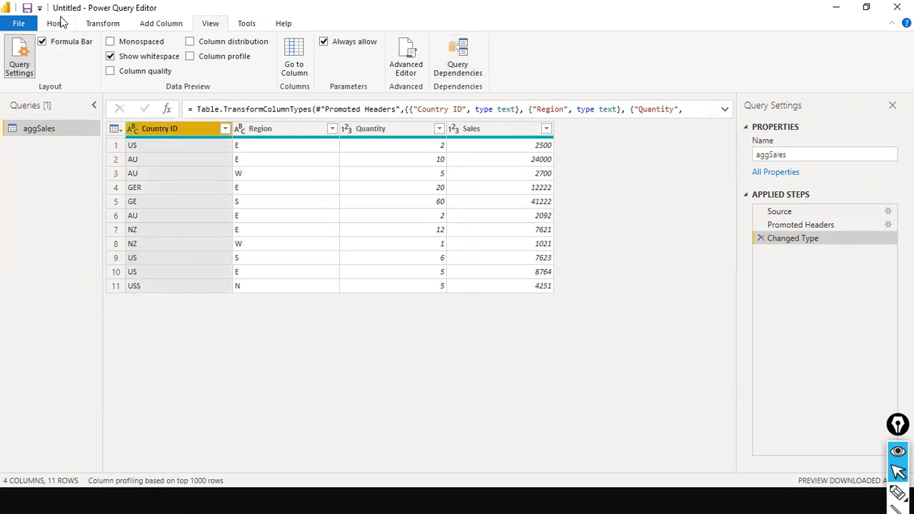
left_click(103, 24)
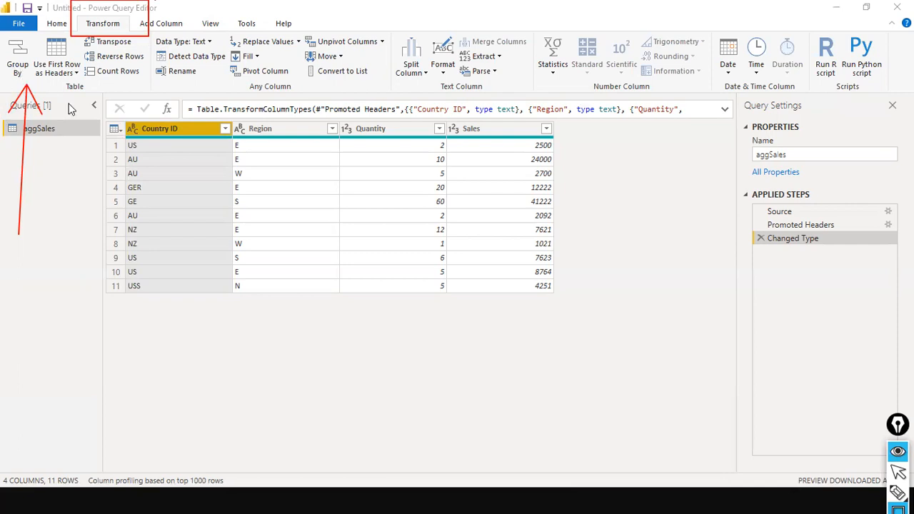
key("ctrl+shift+2")
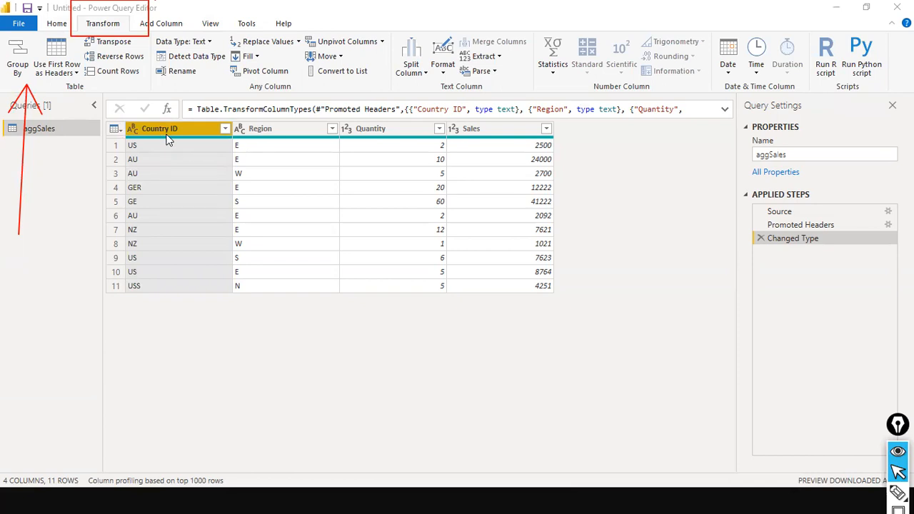
Step: Start Group By with Country ID as the grouping column
left_click(15, 56)
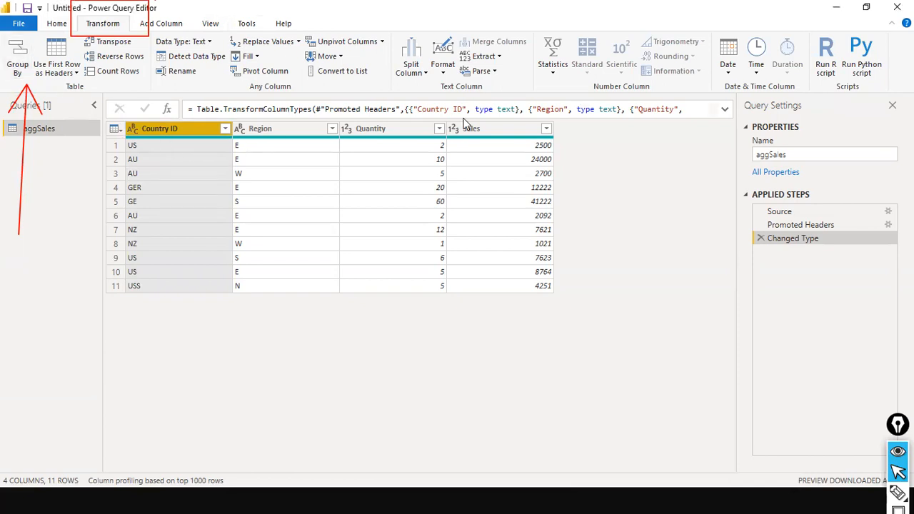
left_click(19, 58)
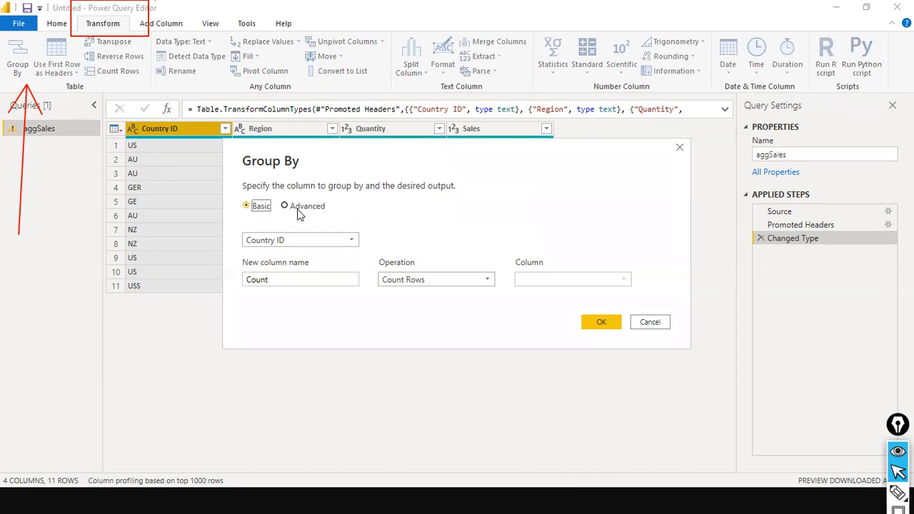
left_click_drag(317, 152, 384, 165)
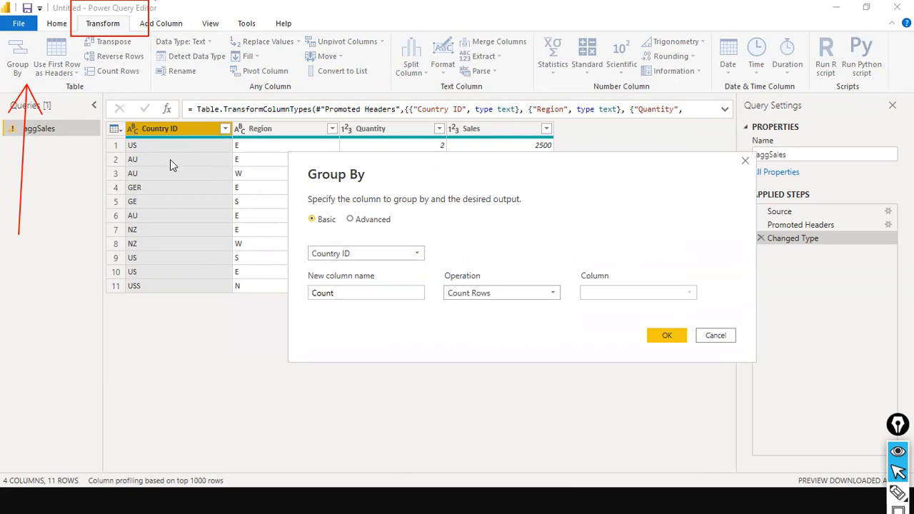
left_click_drag(157, 32, 163, 125)
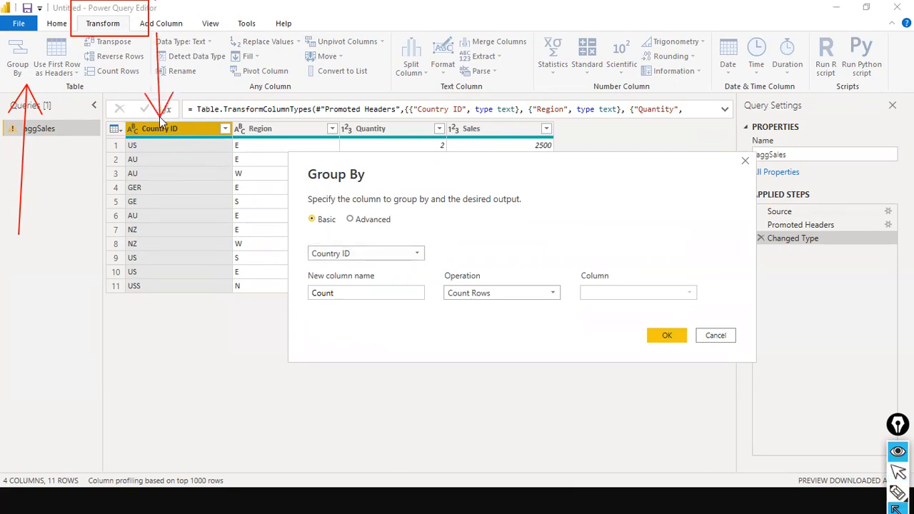
key("ctrl+shift+2")
left_click(411, 261)
left_click(325, 267)
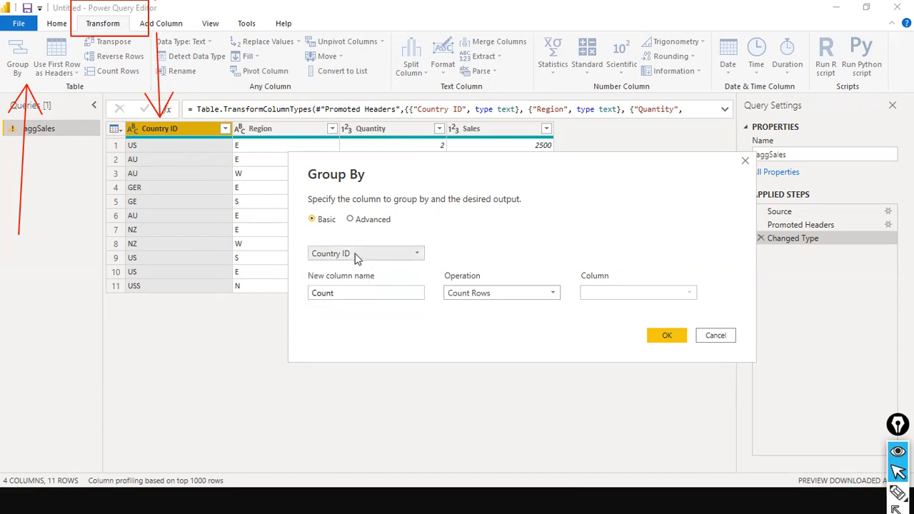
Step: Name the new column Total Sales, summing Sales, and confirm the grouping
left_click(357, 293)
left_click_drag(358, 293, 279, 288)
type("Total Sales")
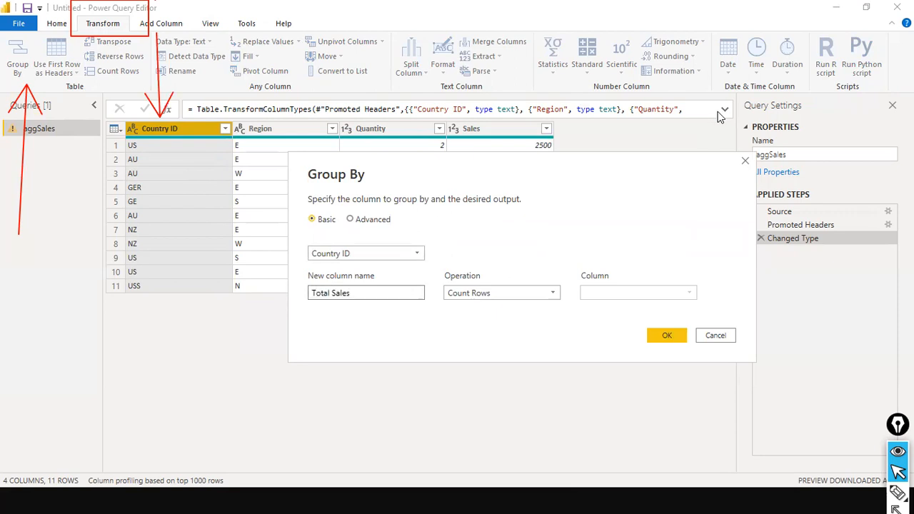
left_click(559, 301)
left_click(485, 307)
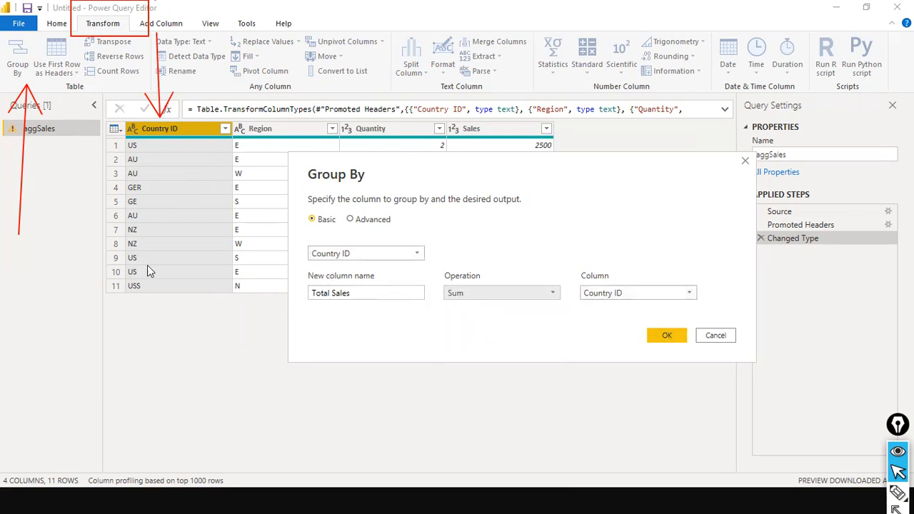
left_click_drag(377, 170, 400, 252)
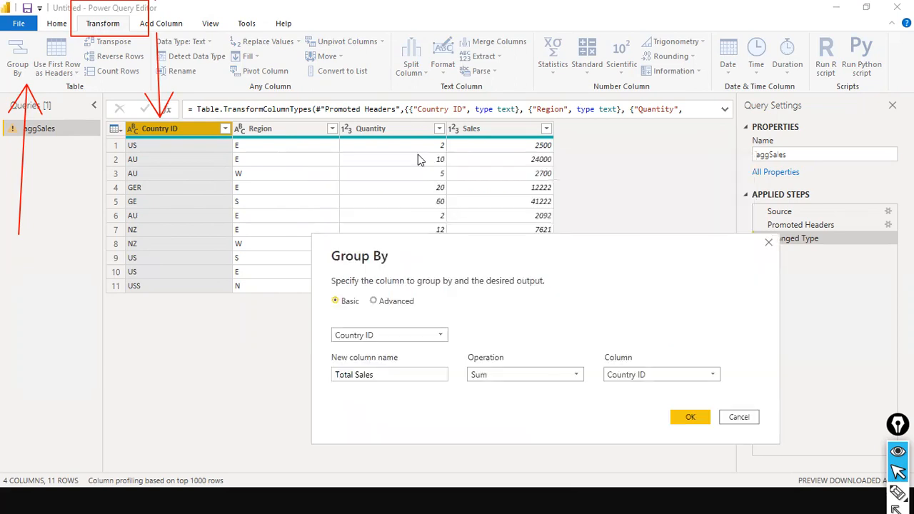
left_click(715, 381)
left_click(633, 430)
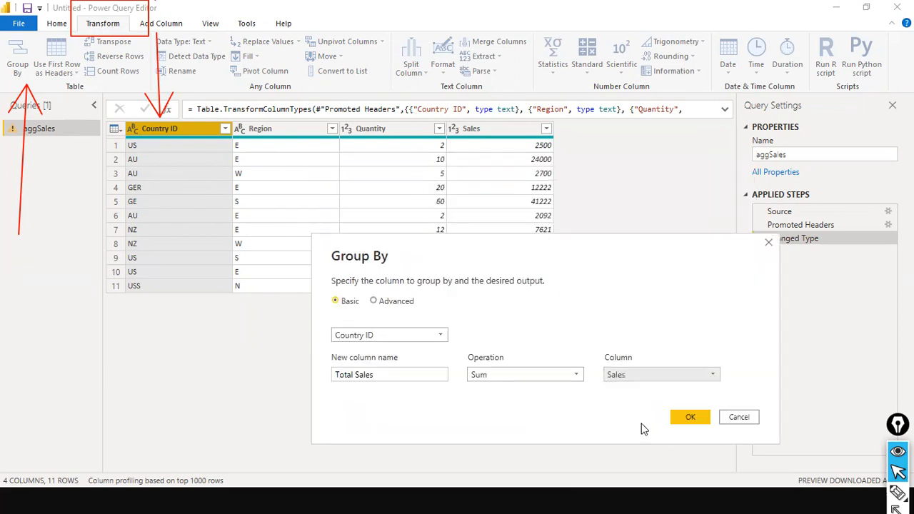
left_click(680, 423)
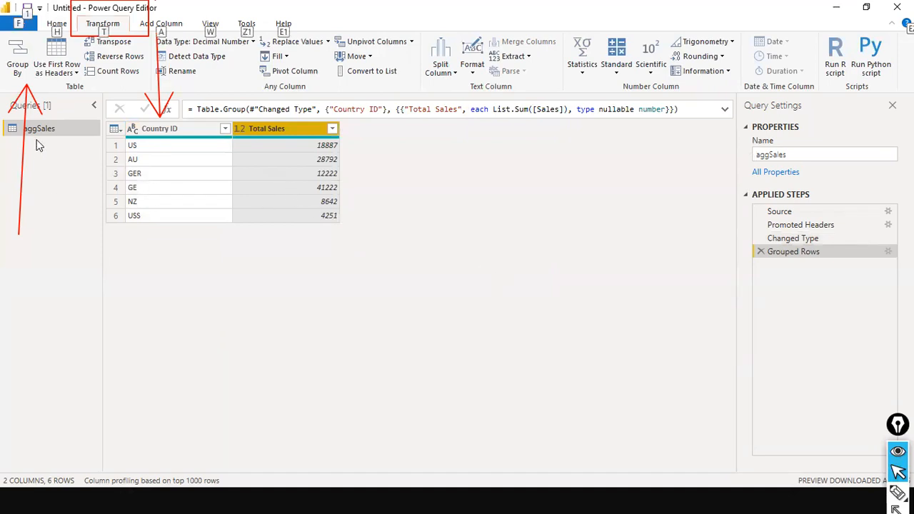
key("alt+Tab")
key("alt+Tab")
key("alt+Tab")
key("alt+Tab")
Step: Show the aggSales data in Power BI and compare it with the grouped US row
left_click(15, 147)
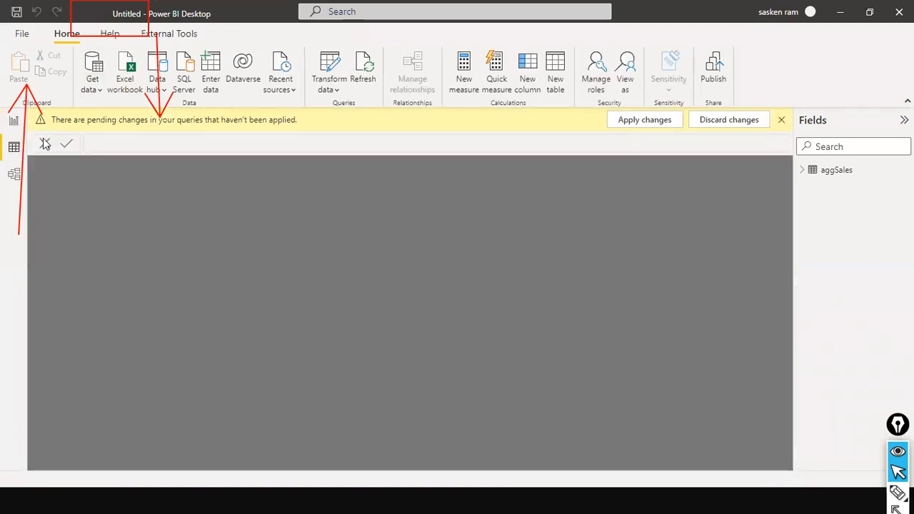
left_click(838, 171)
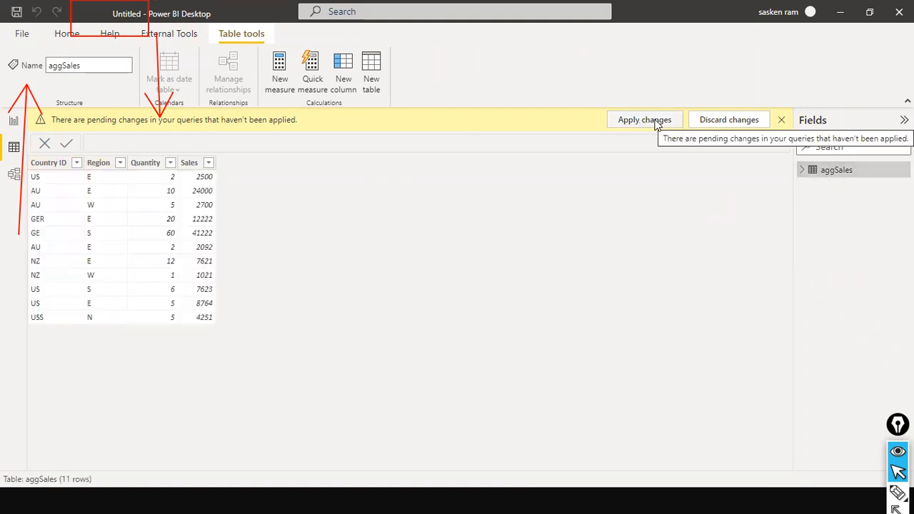
key("alt+Tab")
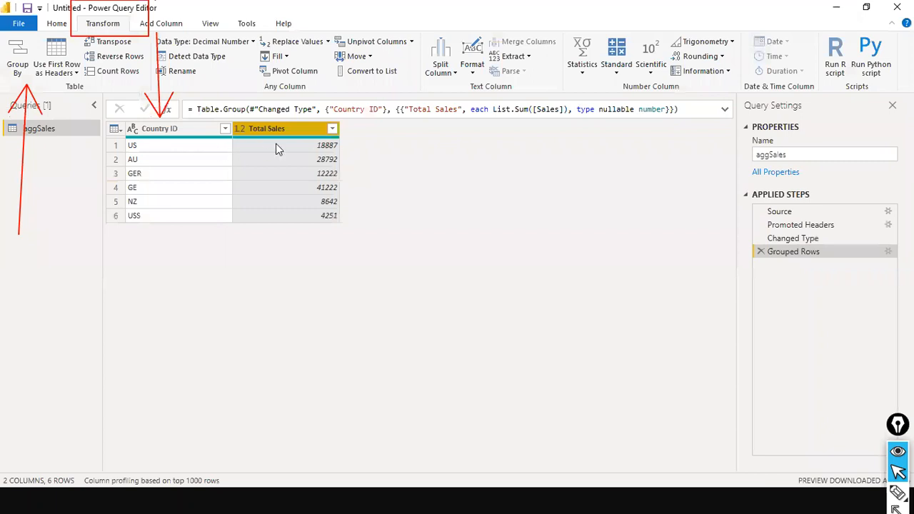
left_click(208, 150)
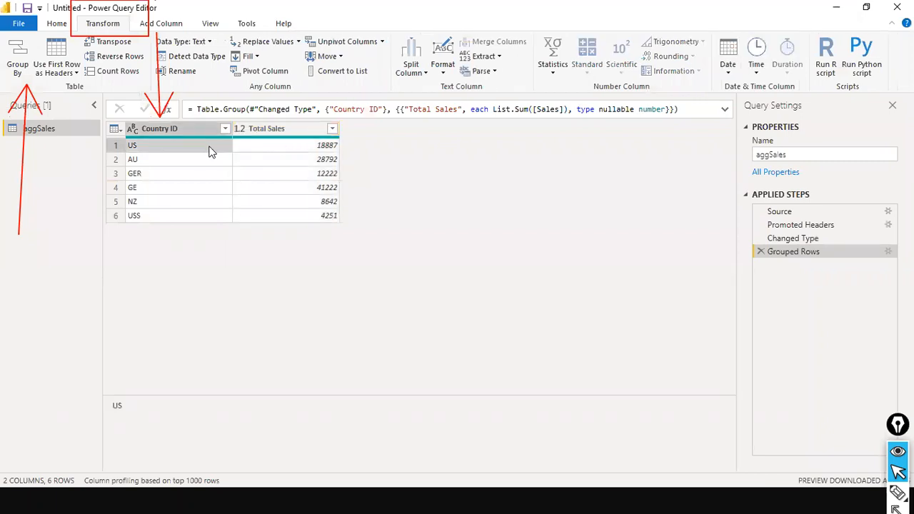
Step: Filter Country ID in Data view to show only US rows
key("alt+Tab")
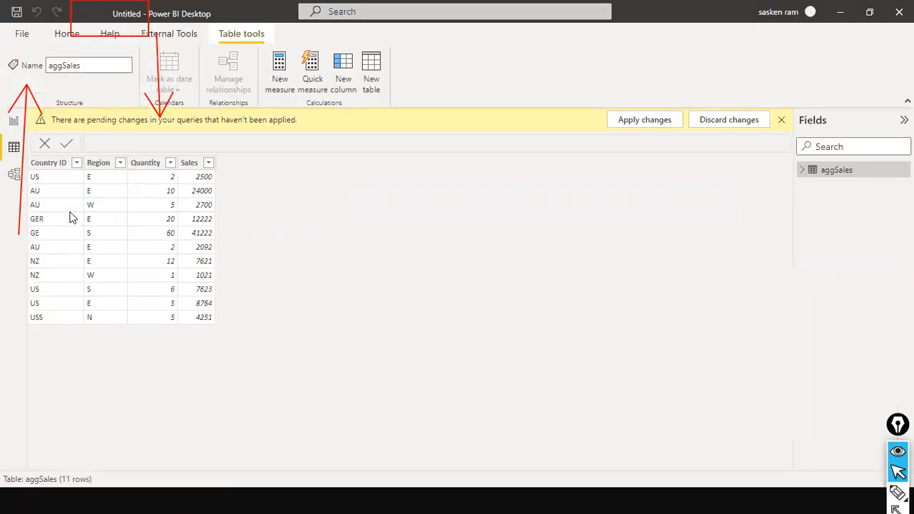
left_click(78, 164)
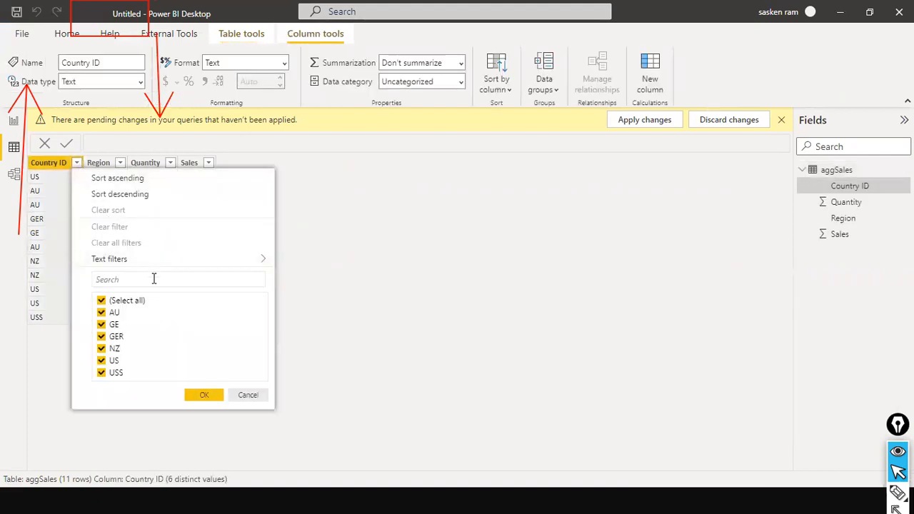
left_click(100, 303)
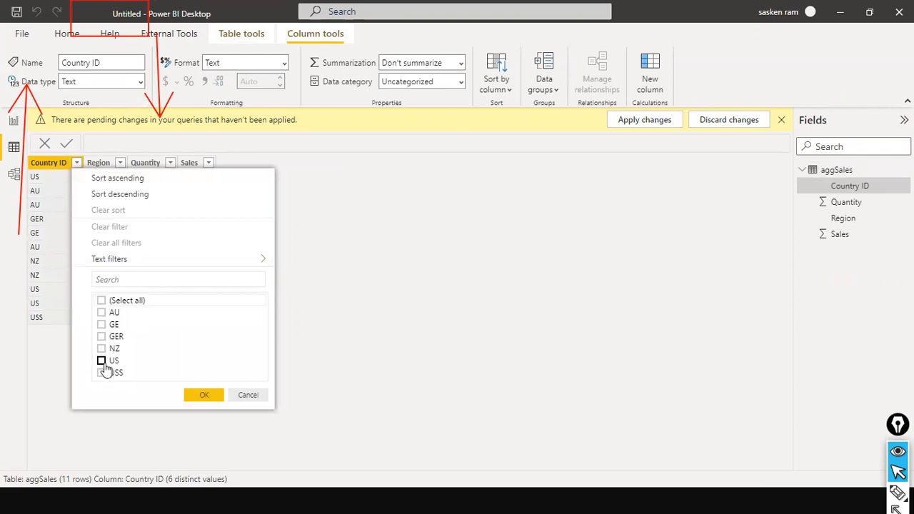
left_click(102, 362)
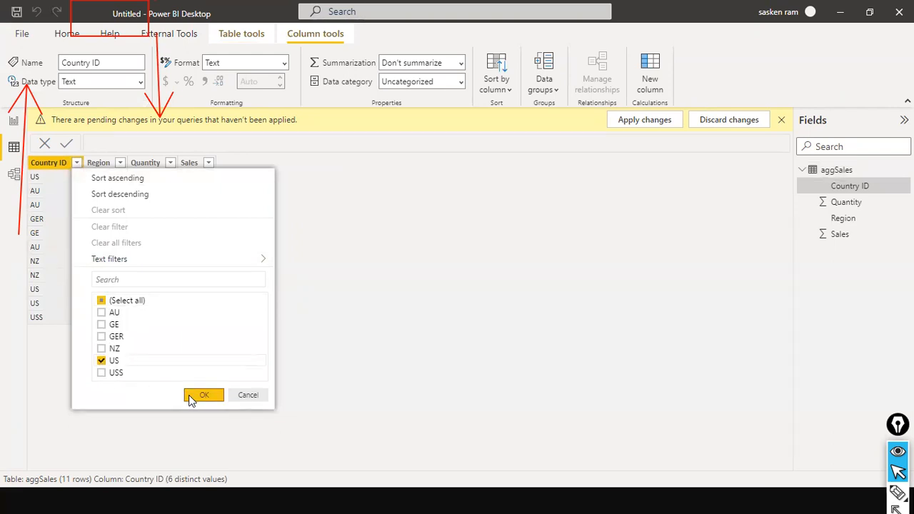
left_click(201, 395)
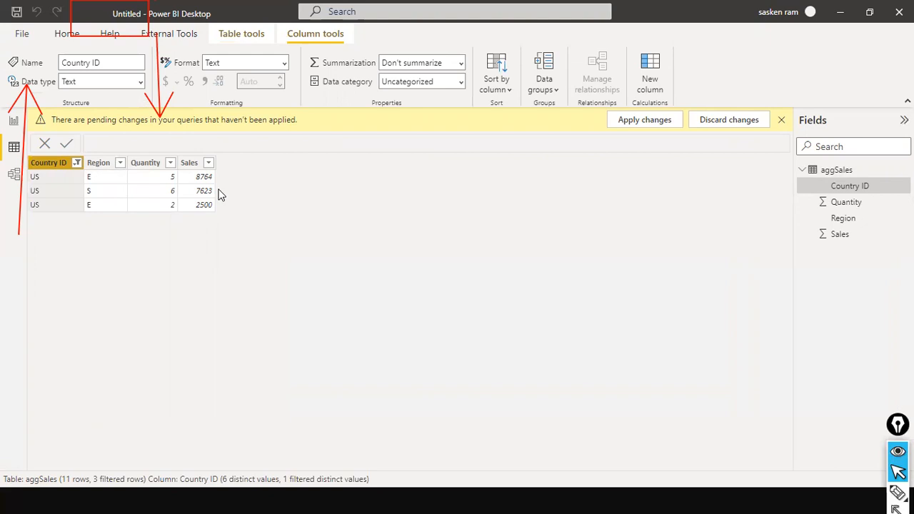
left_click(77, 164)
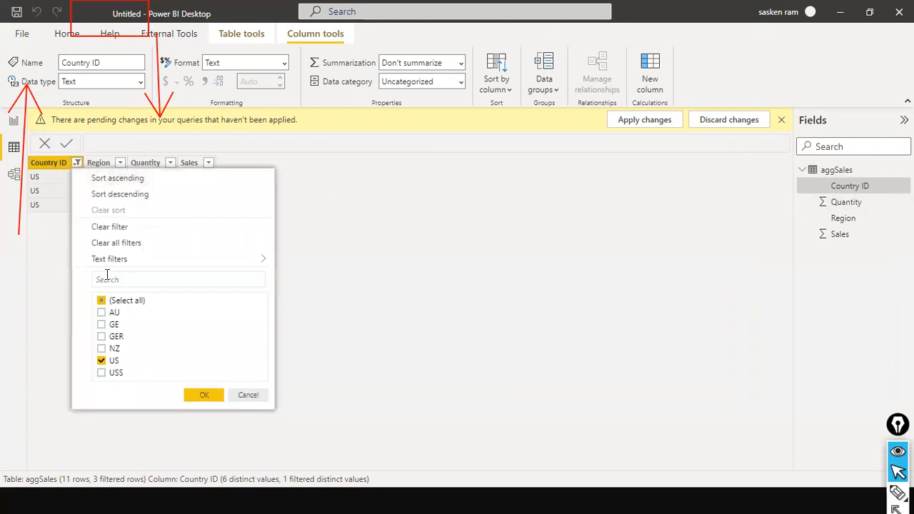
left_click(100, 230)
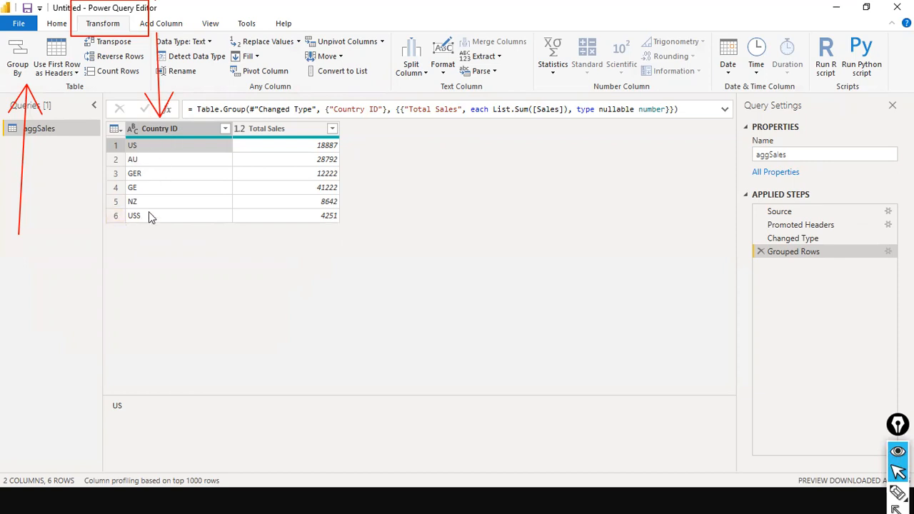
Step: Replace the Country ID value USS with USA using Replace Values
right_click(188, 130)
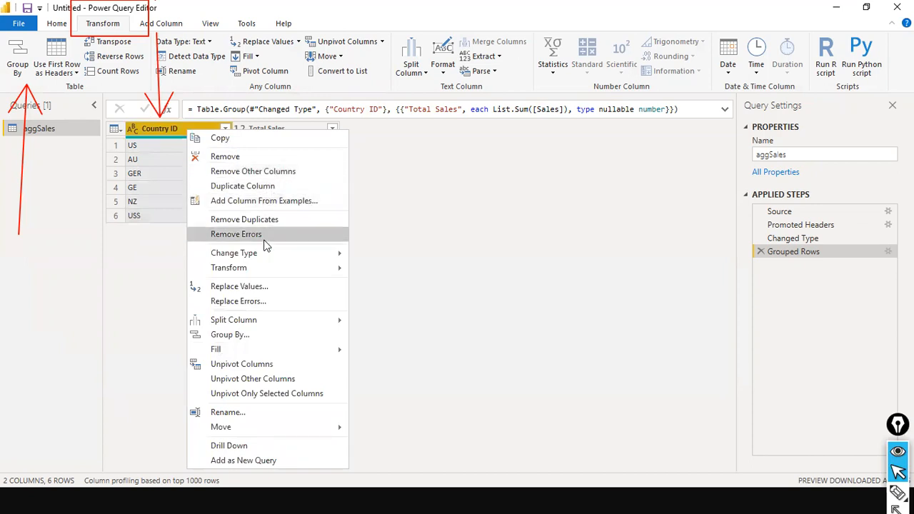
left_click(267, 286)
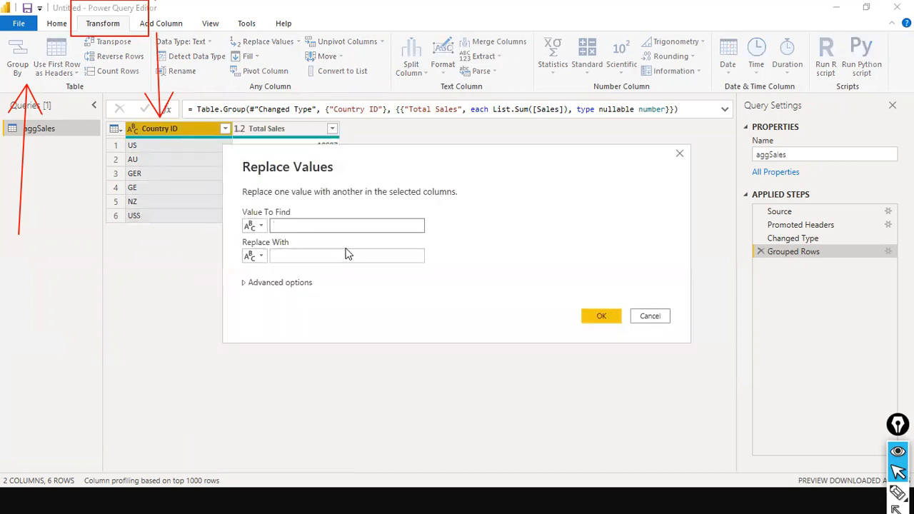
type("USS")
key("Tab")
key("Tab")
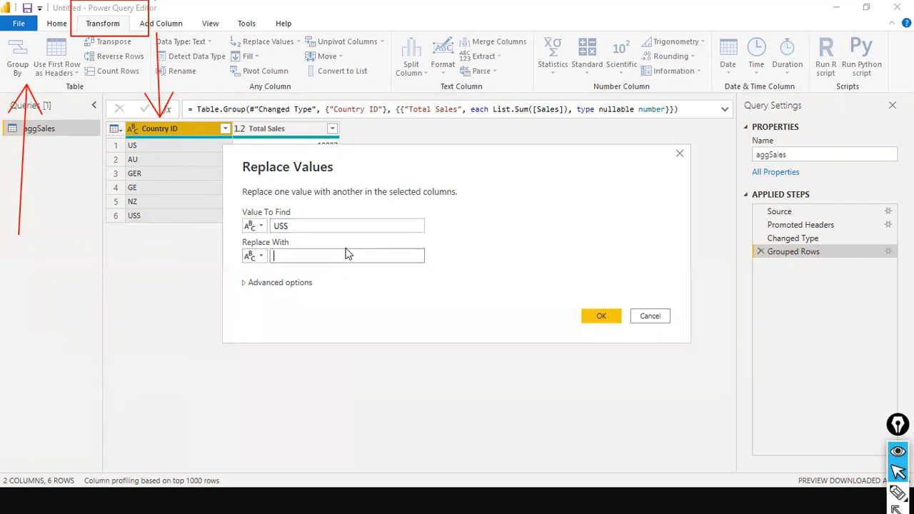
type("USA")
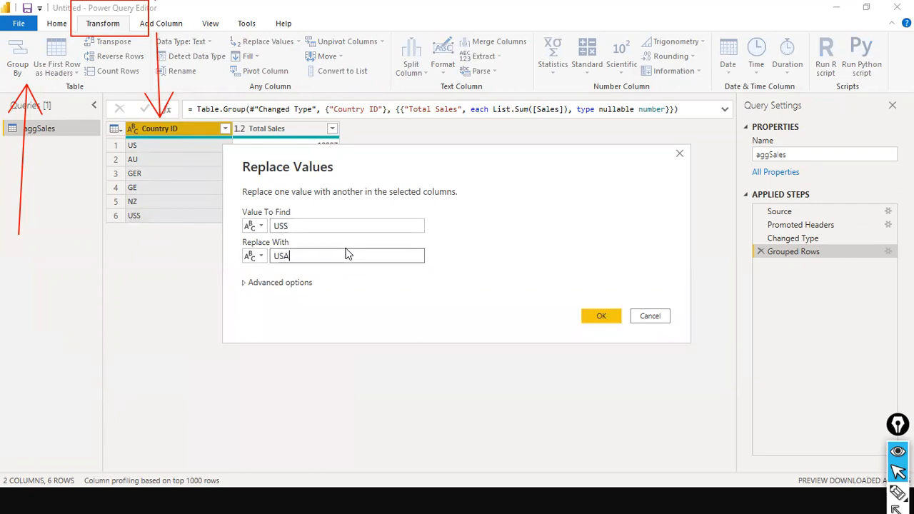
key("Return")
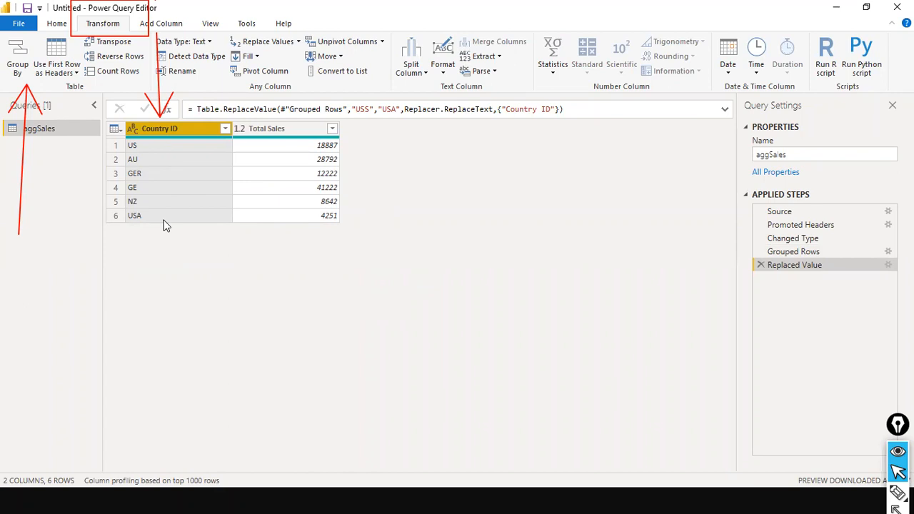
Step: Edit the Replaced Value step's settings, changing the value to find to US, and confirm
right_click(190, 132)
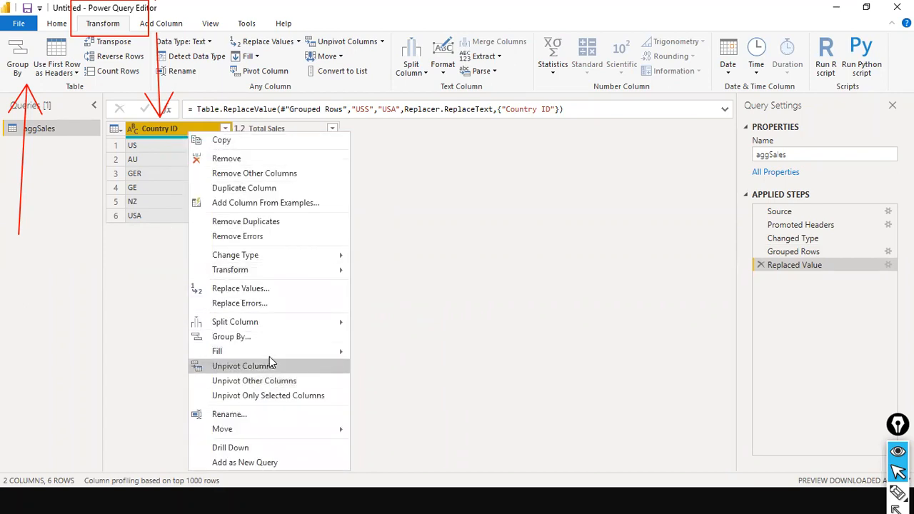
key("Escape")
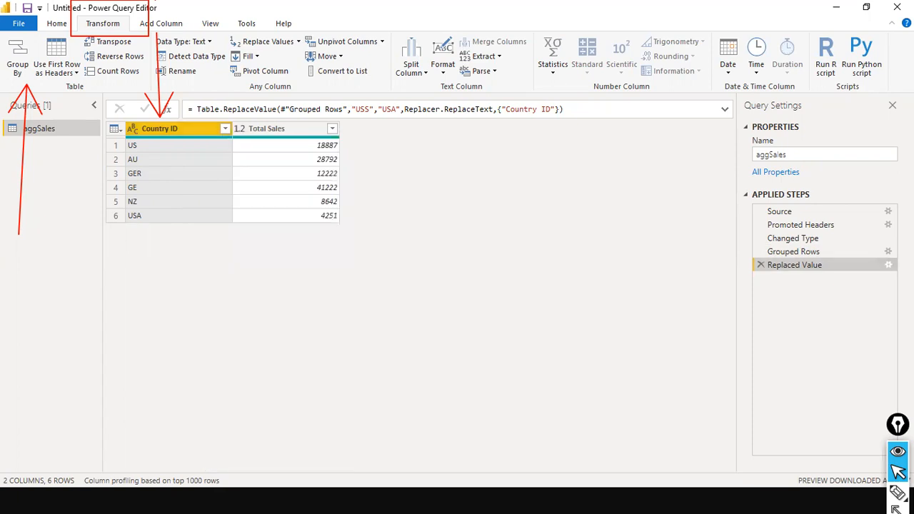
left_click(889, 265)
left_click_drag(357, 224, 231, 238)
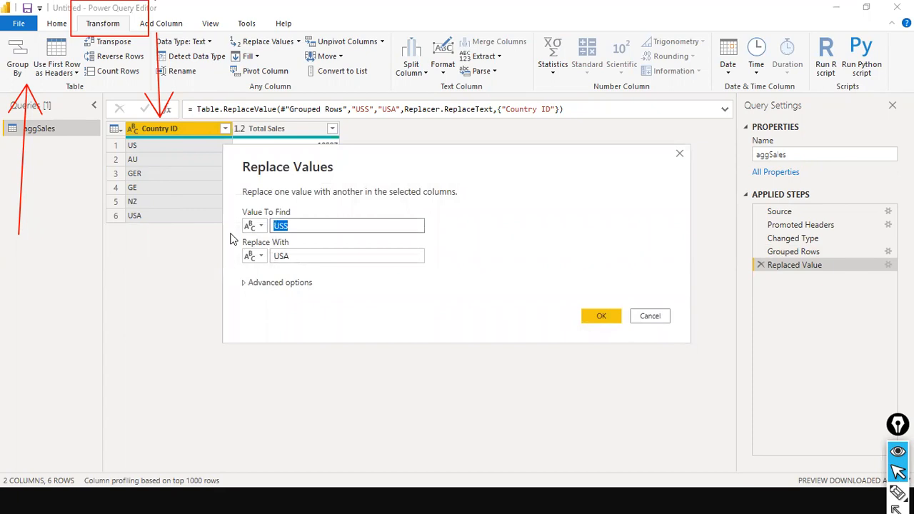
type("US")
key("Tab")
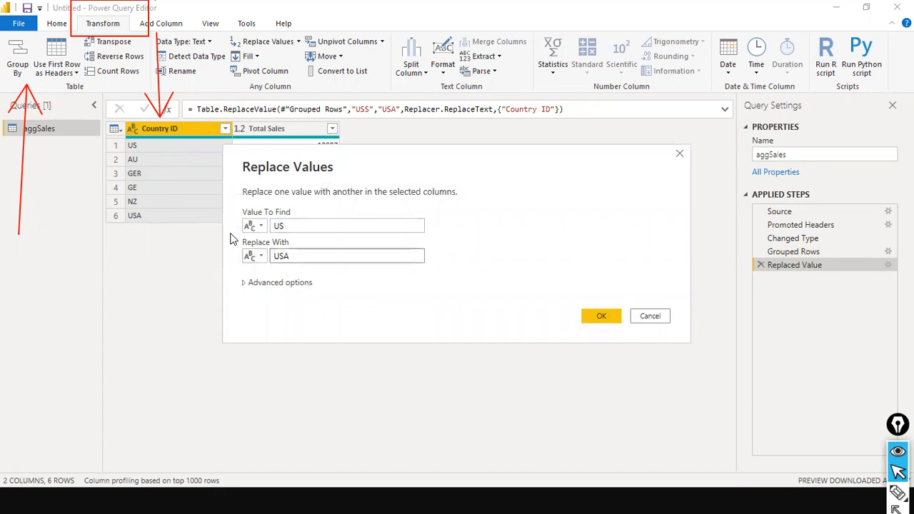
key("shift+Tab")
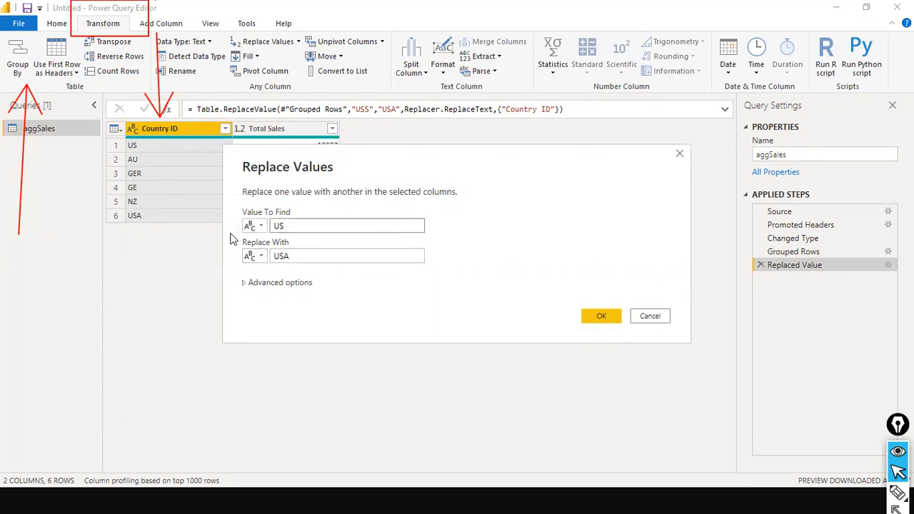
key("Tab")
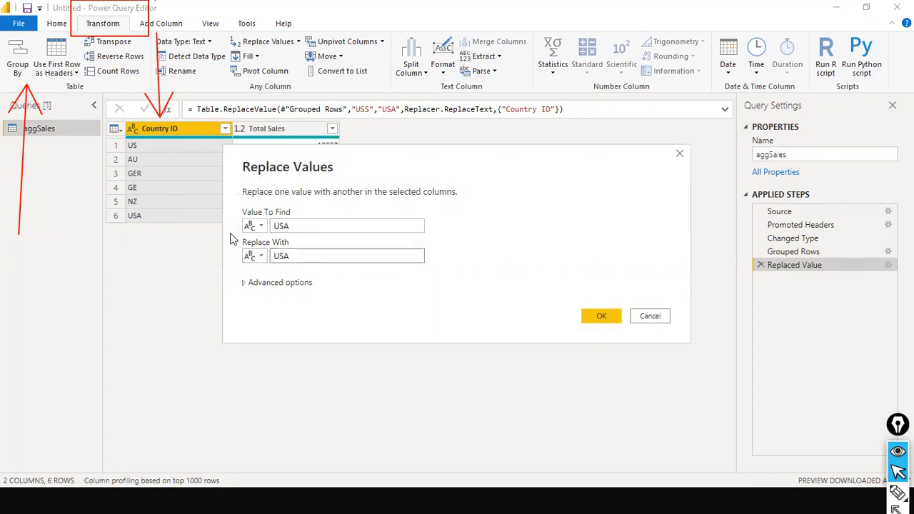
type("u")
key("BackSpace")
key("BackSpace")
left_click(607, 321)
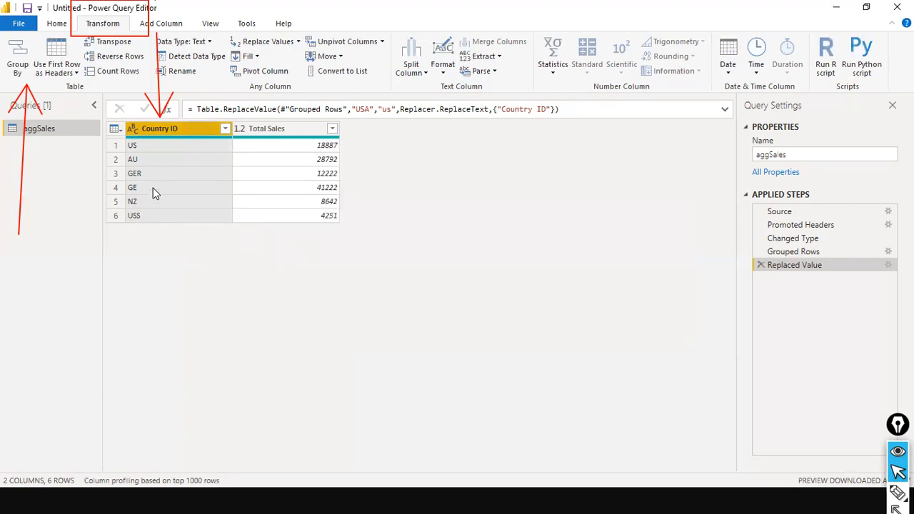
Step: Review the replacement settings again without changes, then delete the Replaced Value step
left_click(889, 265)
left_click(374, 256)
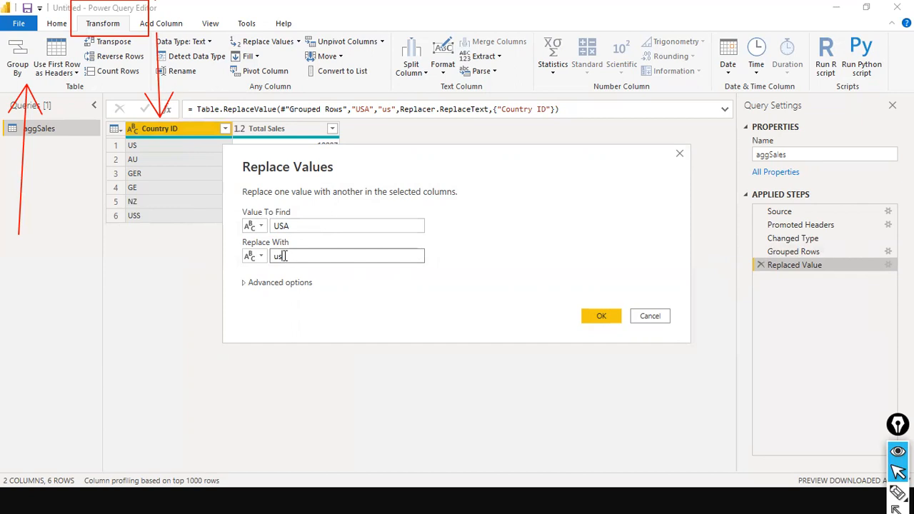
left_click(640, 321)
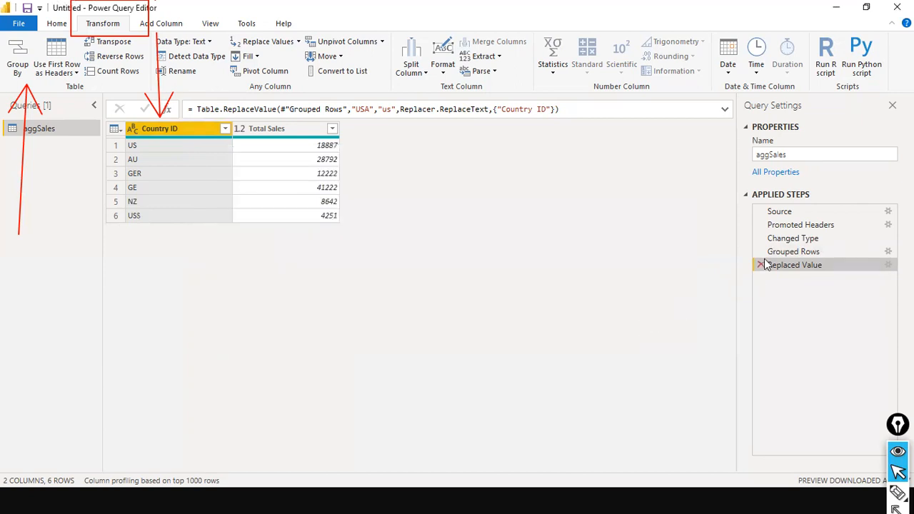
left_click(761, 265)
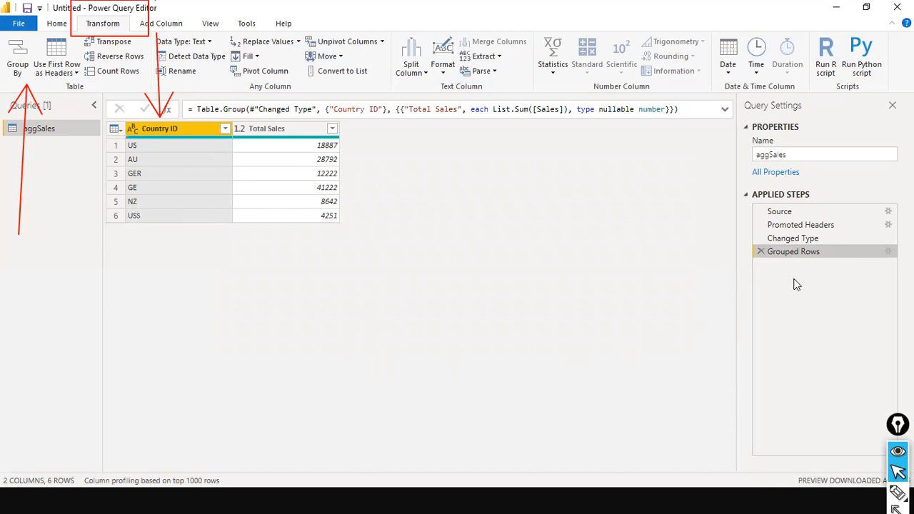
Step: Delete the Grouped Rows step and replace USS with us in Country ID
left_click(761, 251)
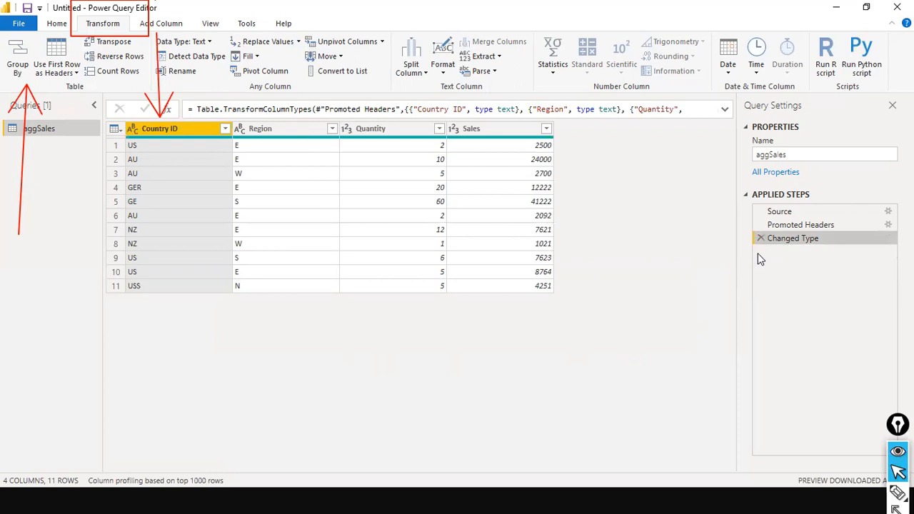
right_click(164, 130)
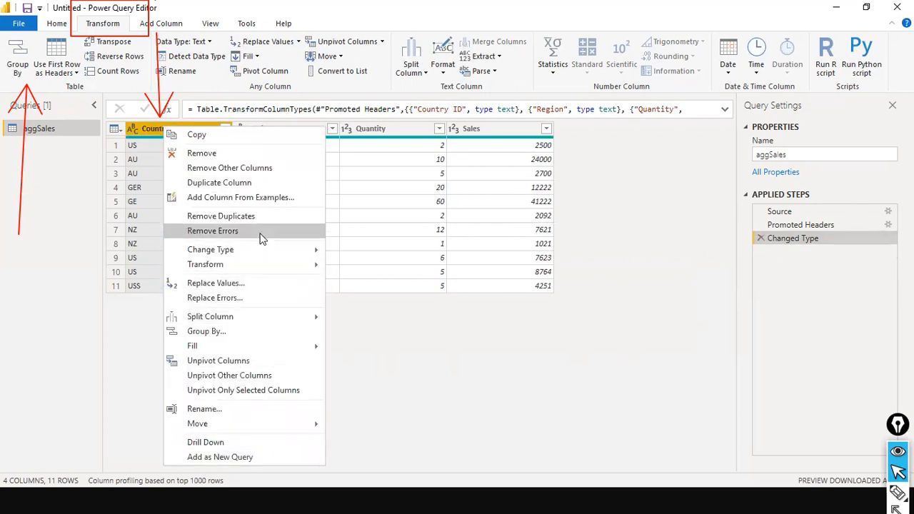
left_click(225, 283)
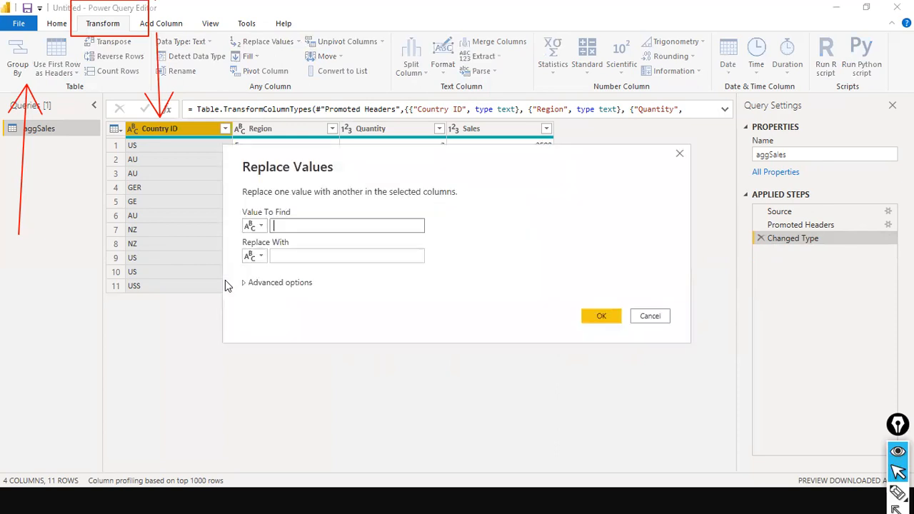
type("USS")
key("Tab")
type("us")
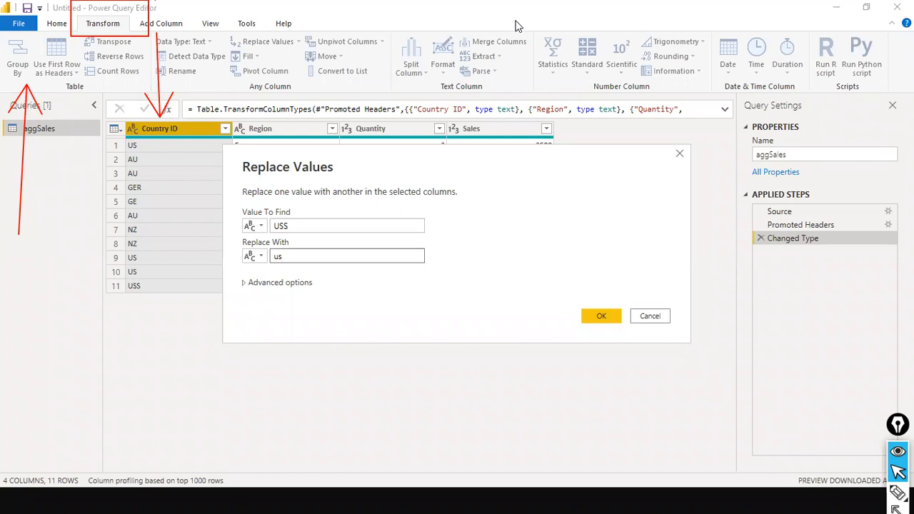
left_click(598, 316)
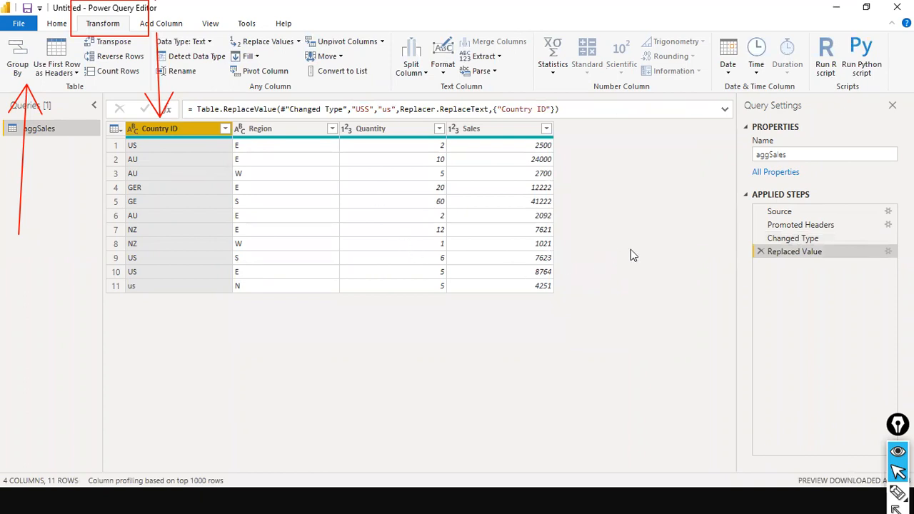
left_click(792, 239)
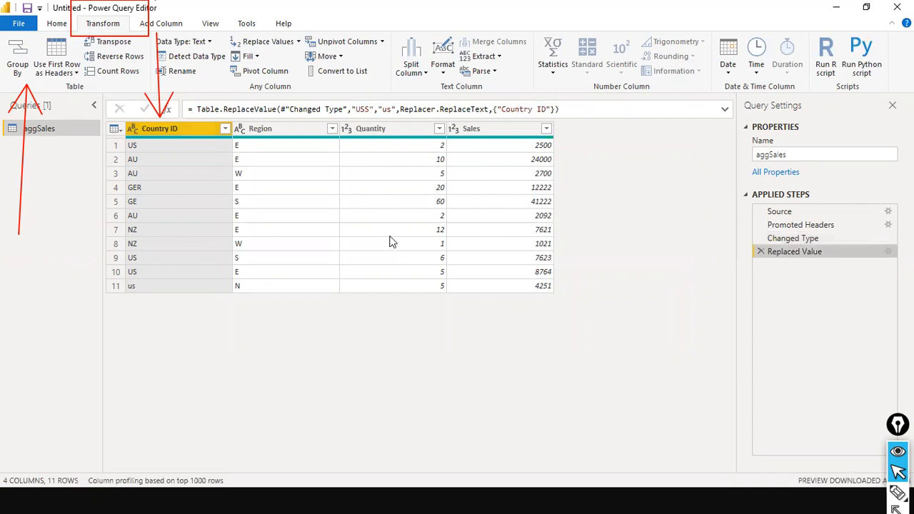
Step: Group by Country ID with a Total Sales column as the Sum of Sales, then review the settings
left_click(19, 69)
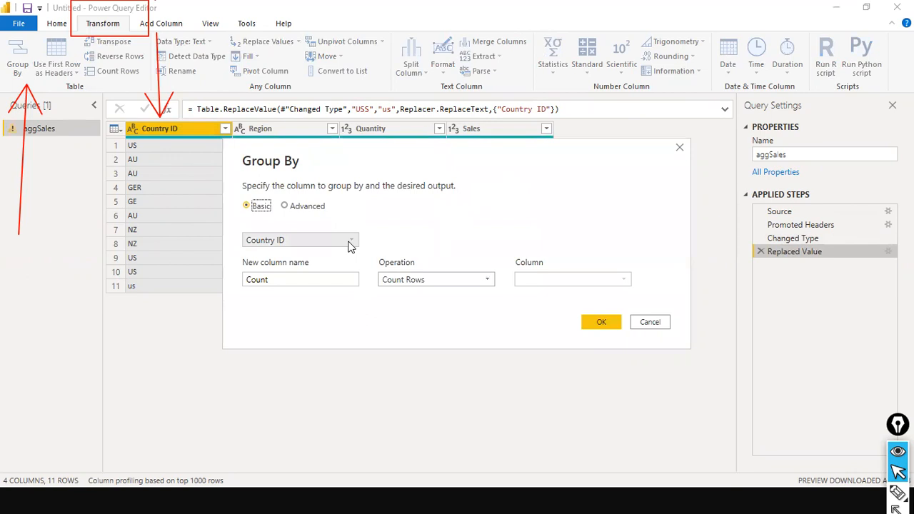
key("Tab")
key("Tab")
type("Total Sales")
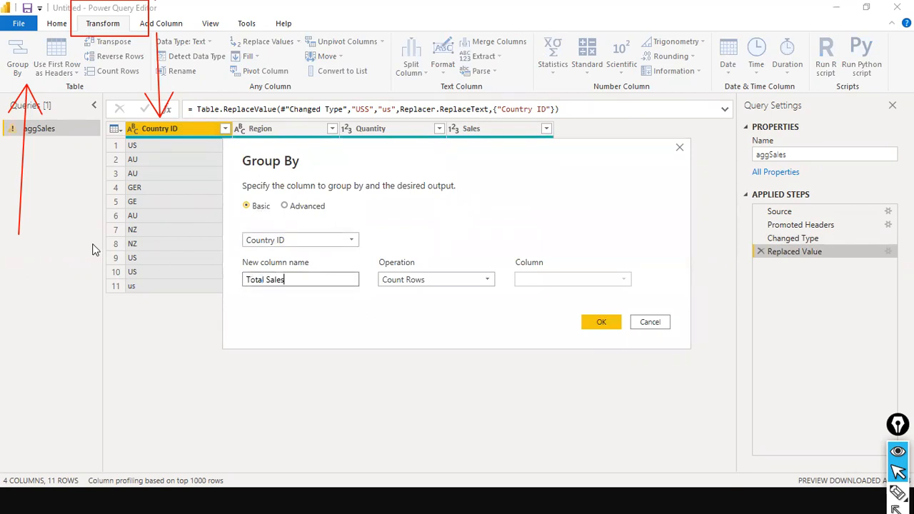
key("Tab")
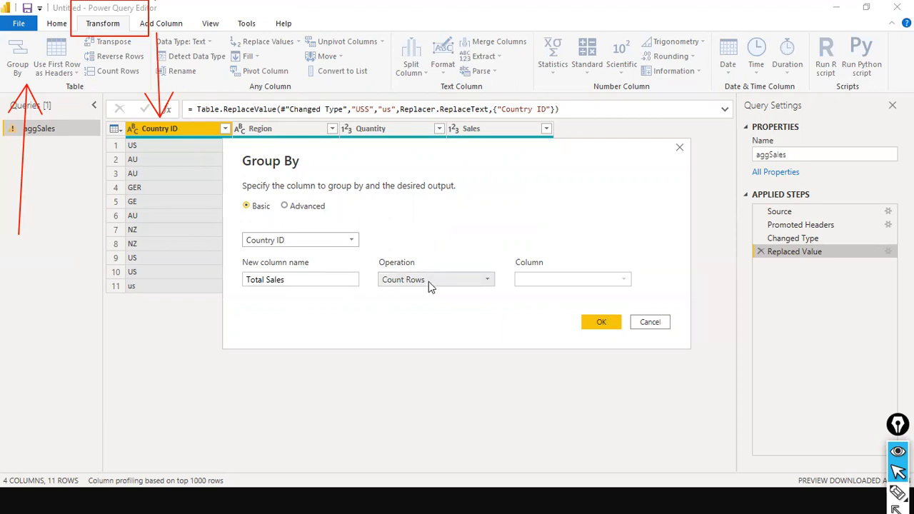
left_click(428, 283)
left_click(411, 294)
left_click(564, 279)
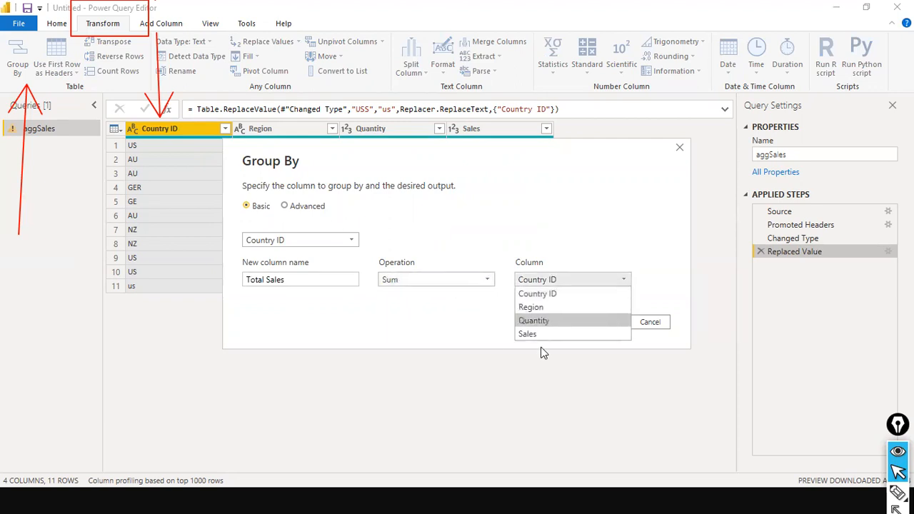
left_click(547, 335)
left_click(587, 324)
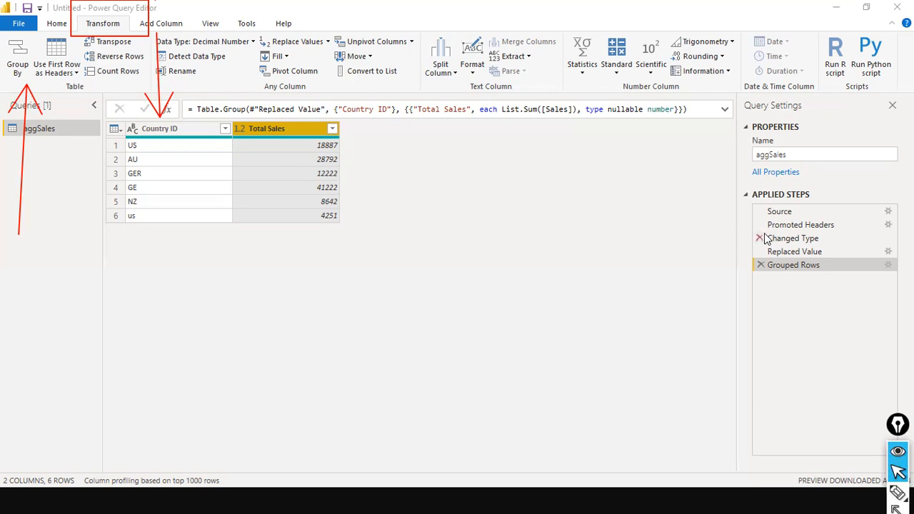
left_click(888, 266)
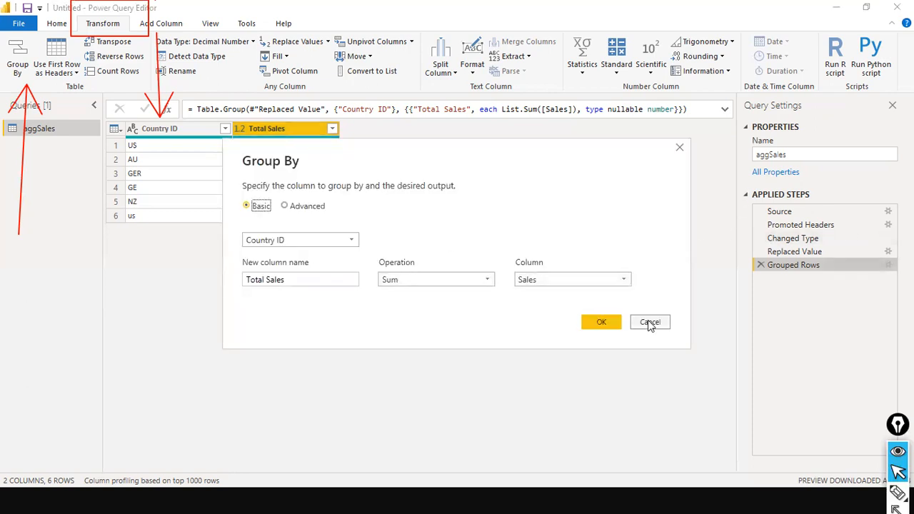
left_click(649, 322)
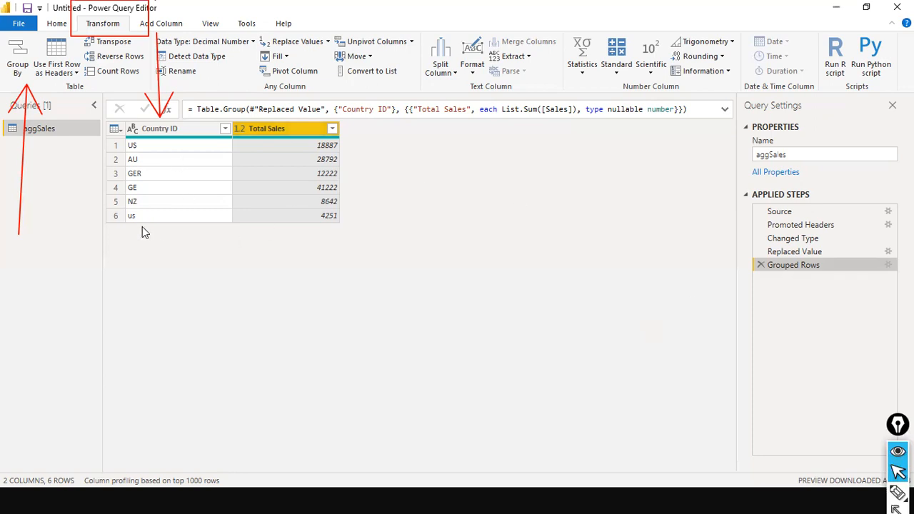
Step: Replace us with US in the Country ID column as a new step after grouping
right_click(196, 130)
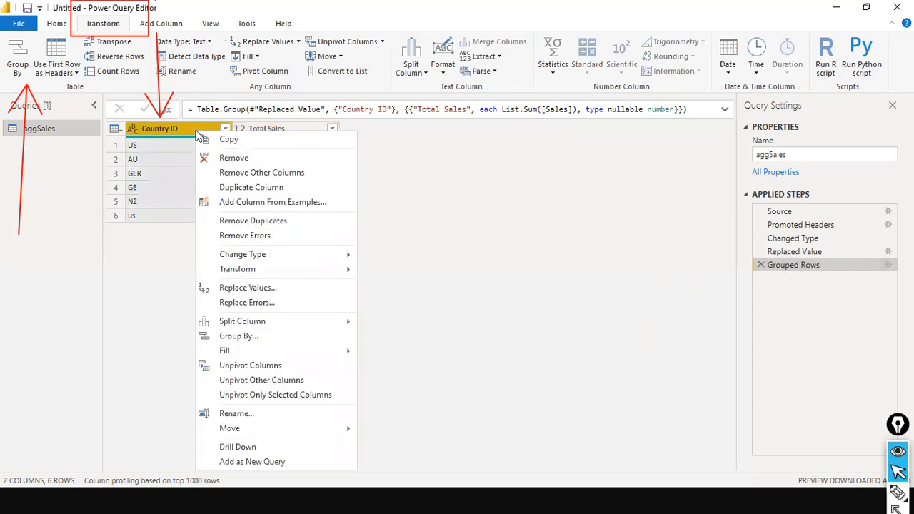
left_click(273, 289)
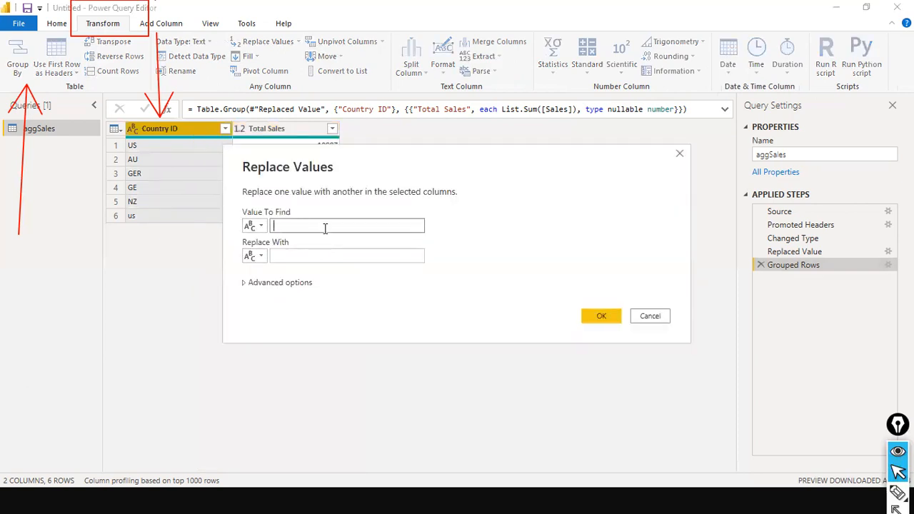
type("US")
key("BackSpace")
key("BackSpace")
type("us")
key("Tab")
type("US")
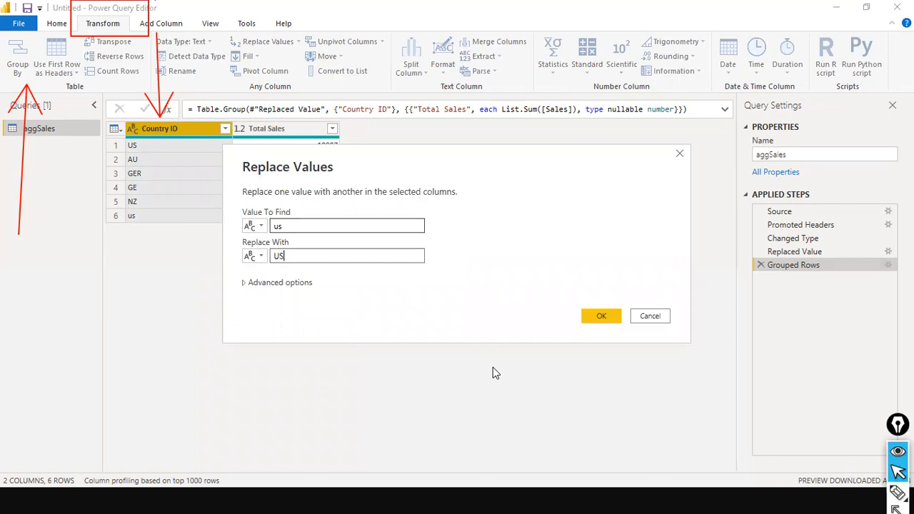
left_click(606, 315)
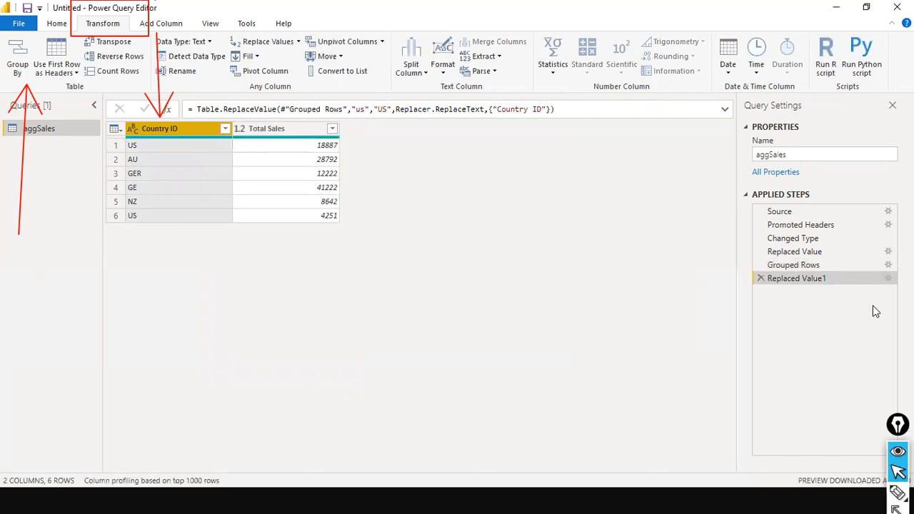
Step: Compare the data at the Grouped Rows and first Replaced Value steps
left_click(882, 263)
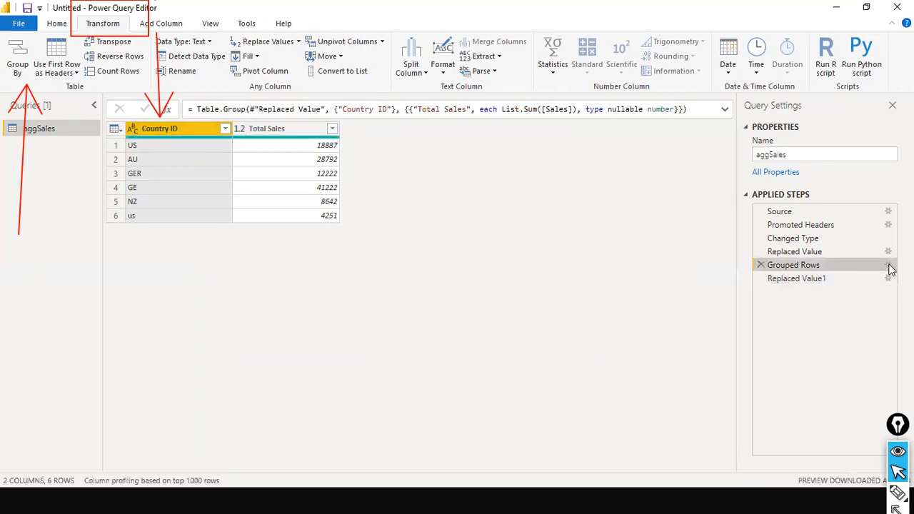
left_click(837, 253)
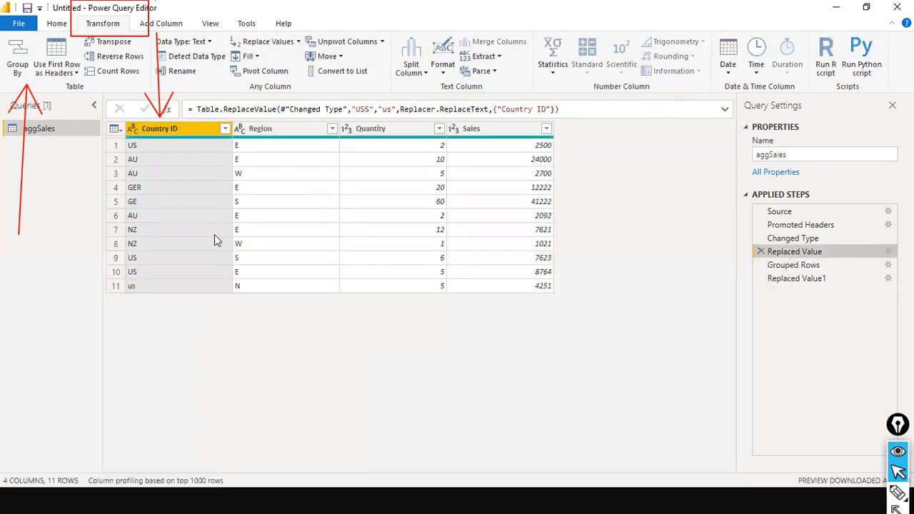
left_click(829, 266)
left_click(829, 251)
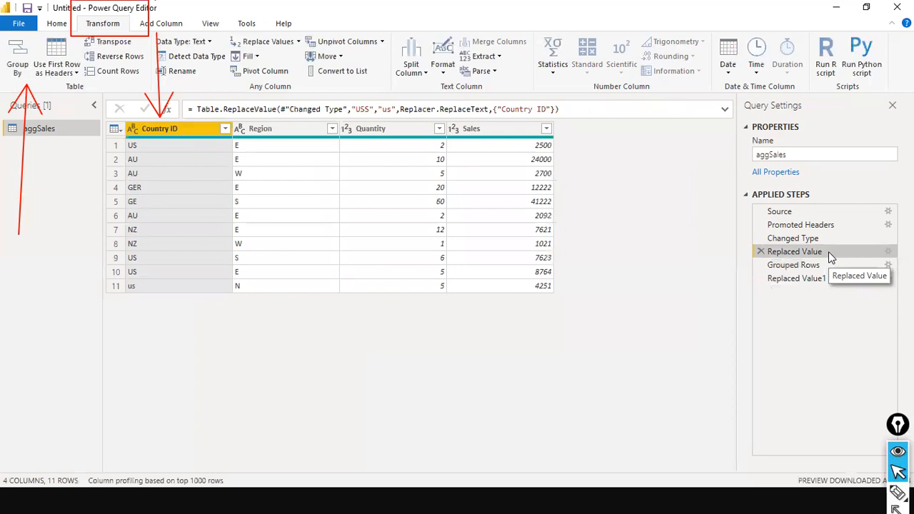
Step: Edit the first Replaced Value formula to replace us with US
left_click(368, 110)
key("BackSpace")
key("BackSpace")
key("BackSpace")
type("us")
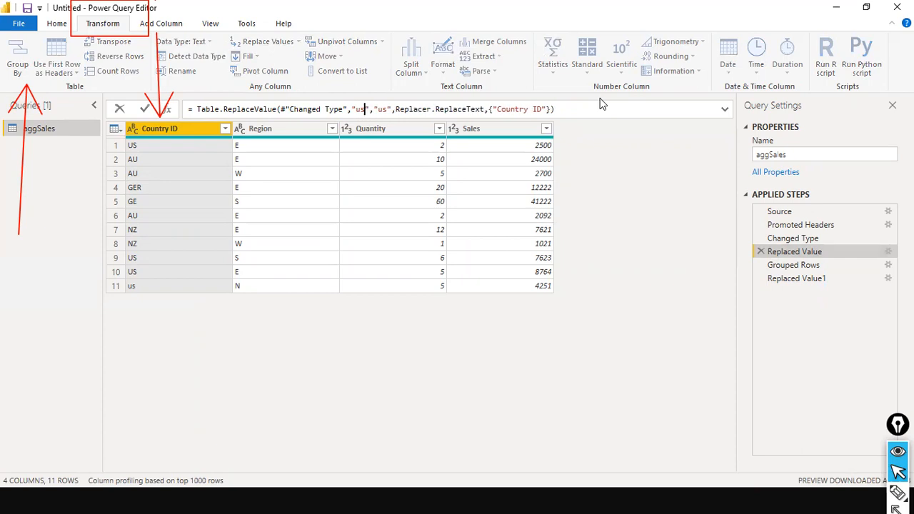
key("Right")
key("Right")
key("Right")
key("Right")
key("BackSpace")
key("BackSpace")
type("US")
key("End")
key("Return")
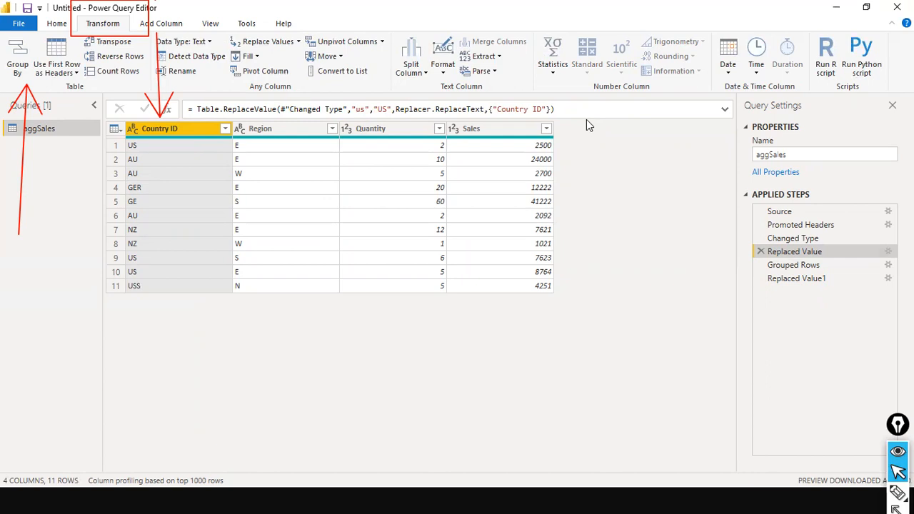
Step: Correct the formula's search text to USS so USS becomes US
left_click(586, 113)
key("Escape")
double_click(360, 109)
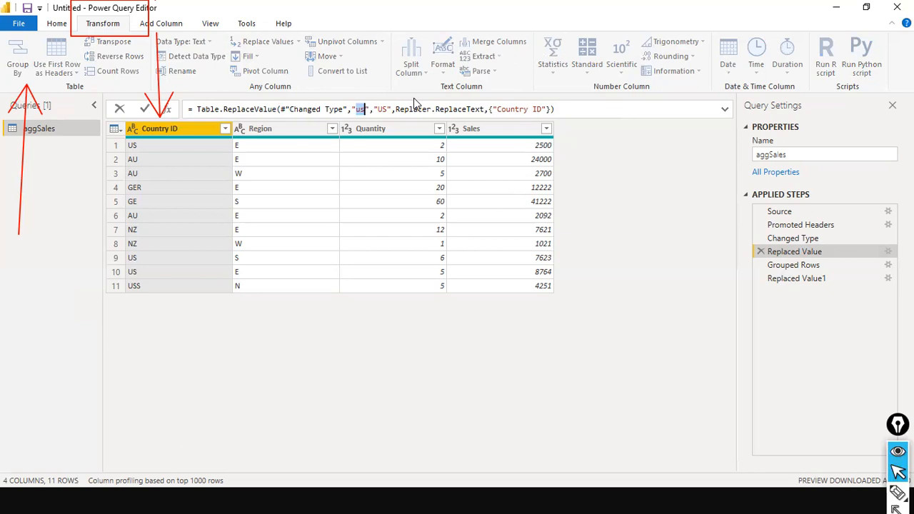
type("USS")
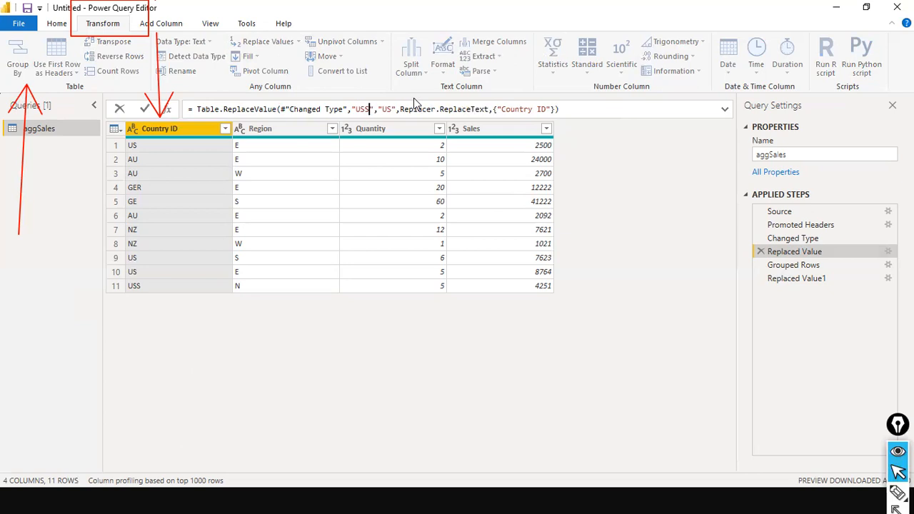
key("Right")
key("Right")
key("Right")
key("Right")
key("End")
key("Return")
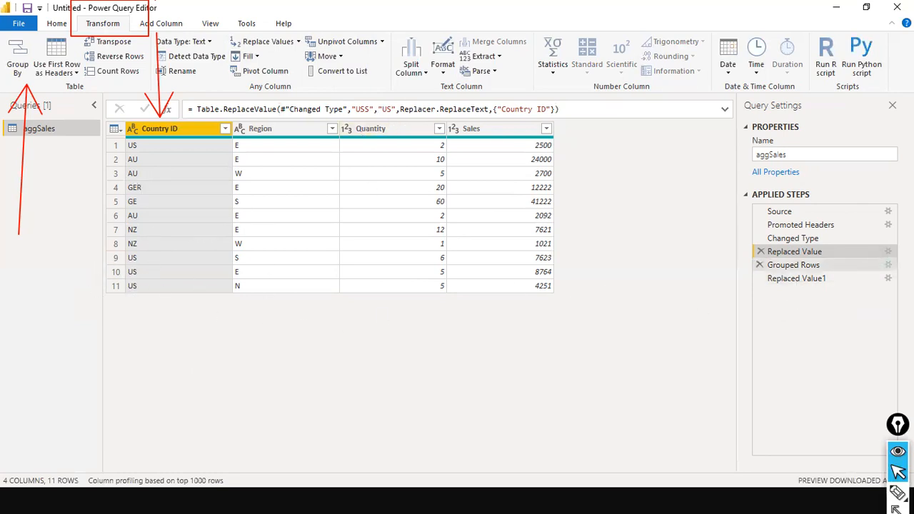
Step: Reapply the Group By so US totals 23138, then preview the raw Source data
left_click(866, 267)
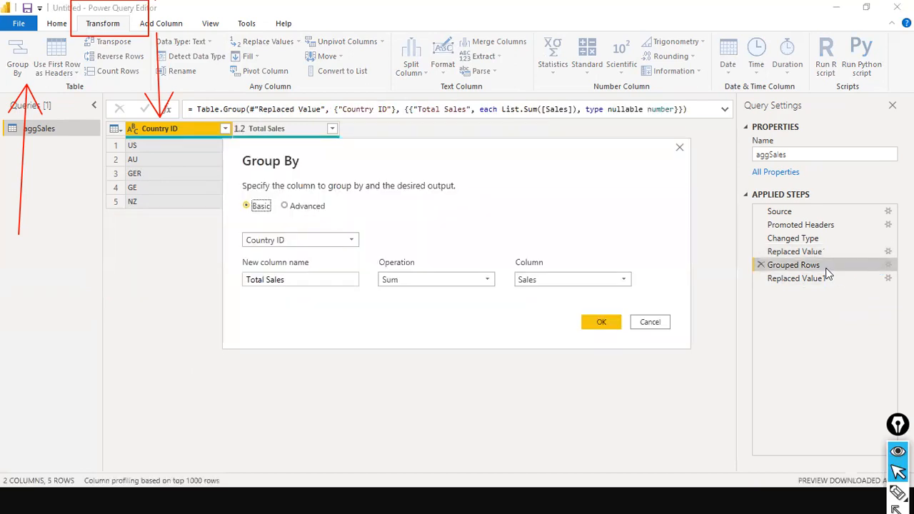
left_click(598, 324)
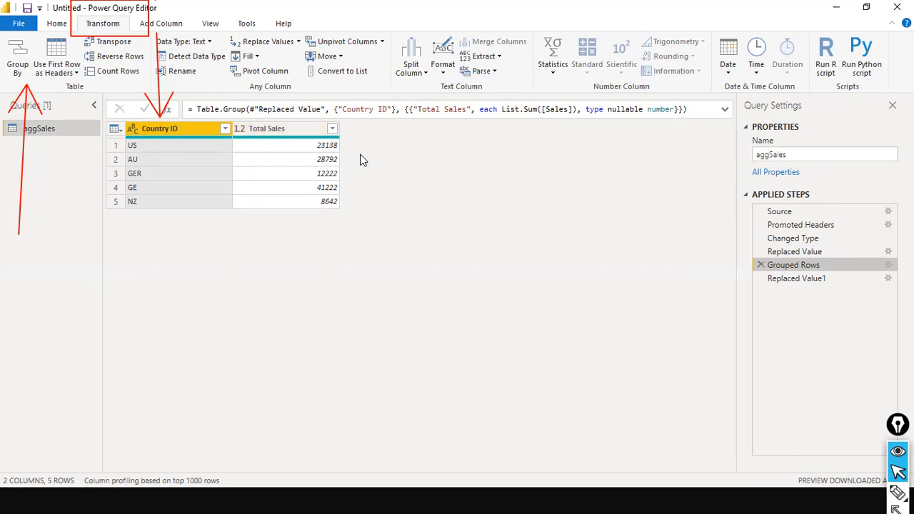
left_click(779, 212)
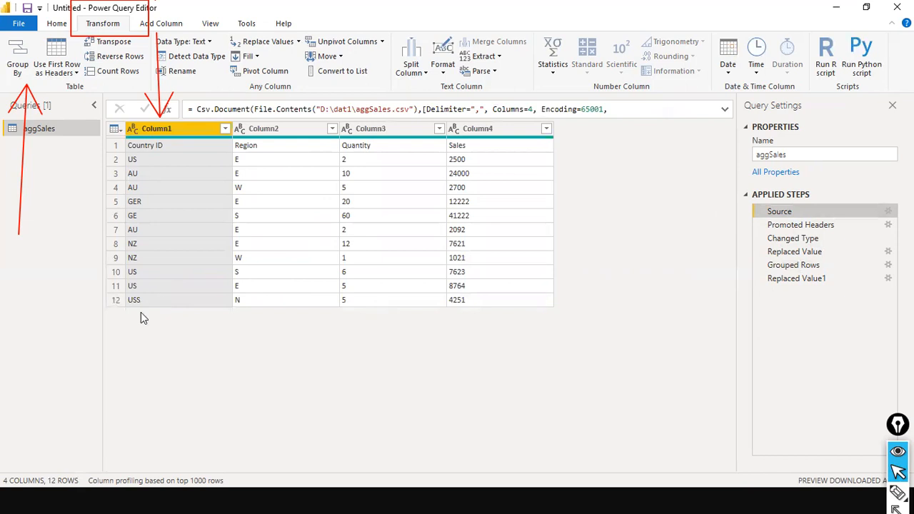
Step: Delete the redundant Replaced Value1 step and check the distinct Country ID values
left_click(815, 252)
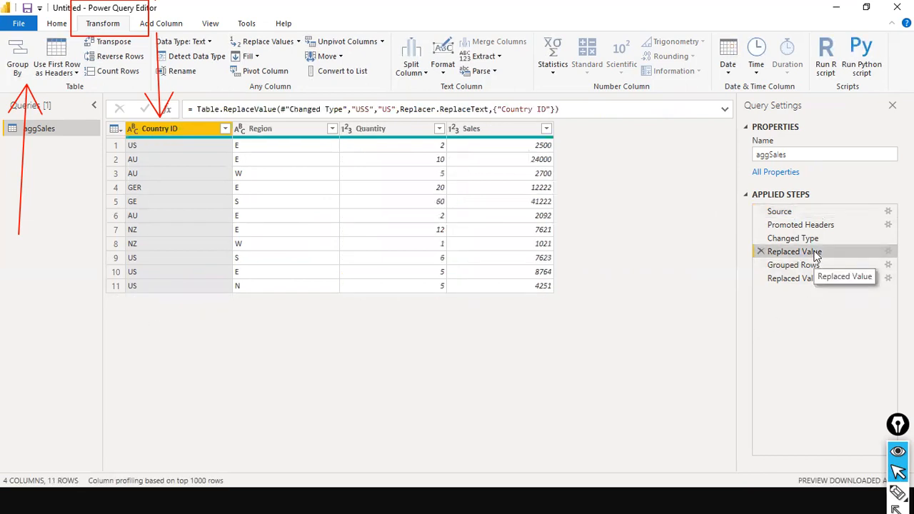
left_click(807, 270)
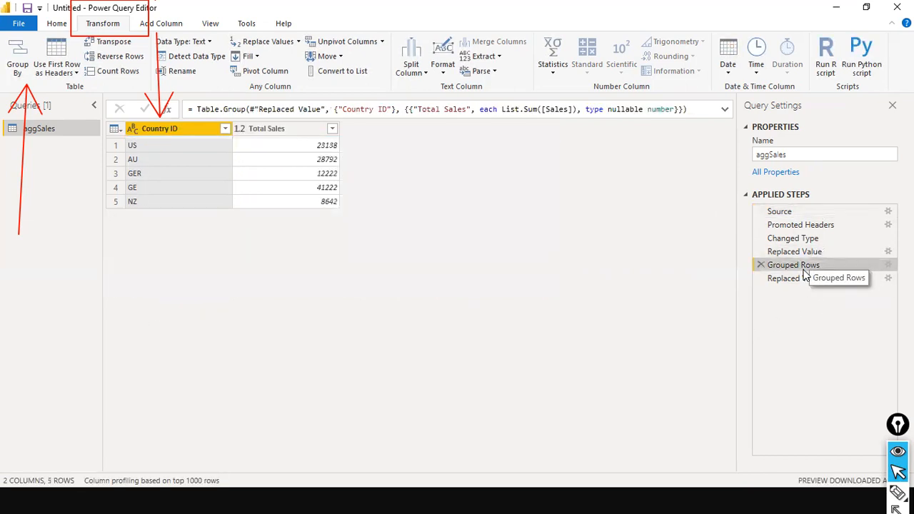
left_click(805, 281)
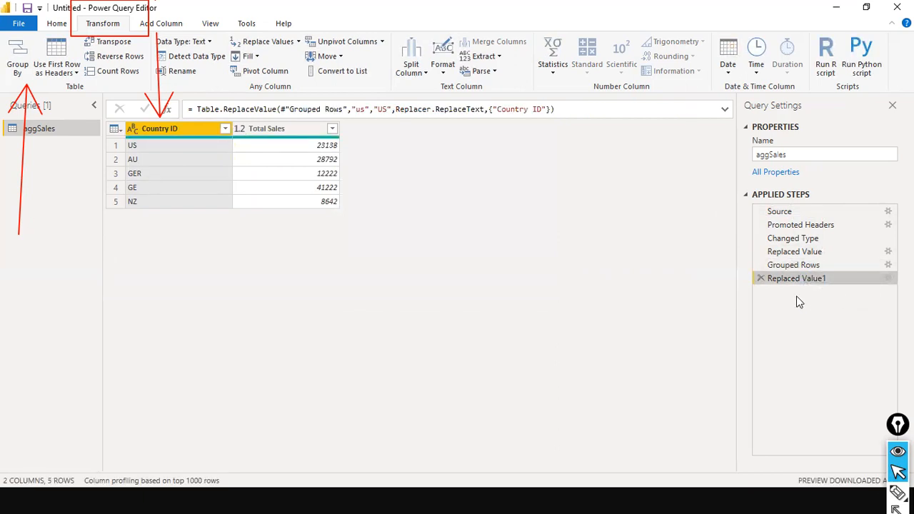
left_click(761, 279)
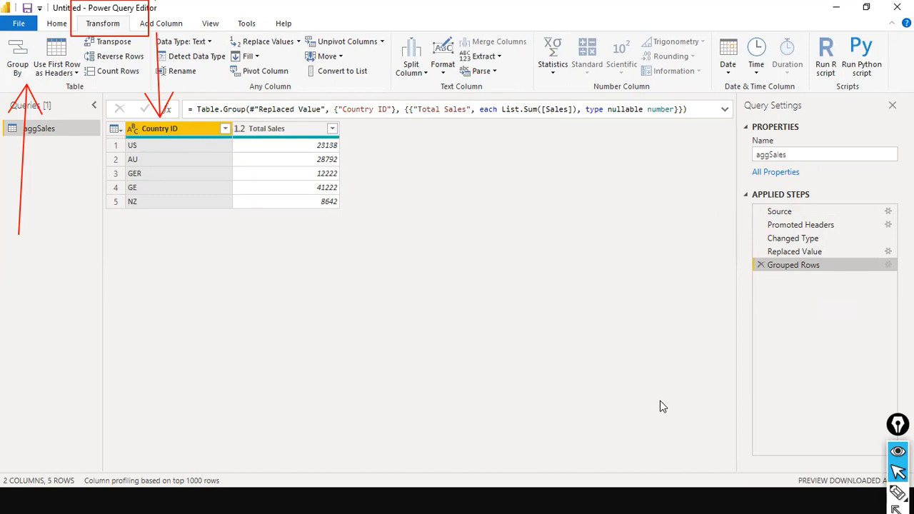
left_click(225, 128)
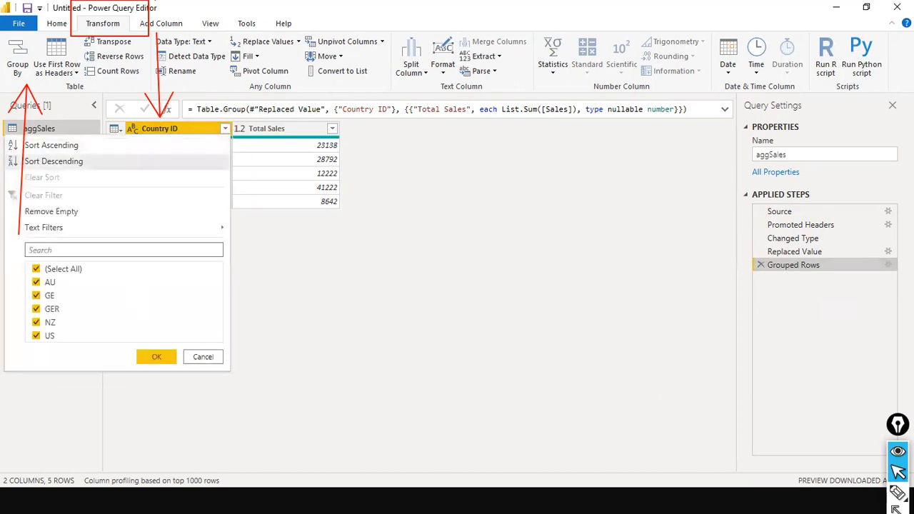
left_click(203, 357)
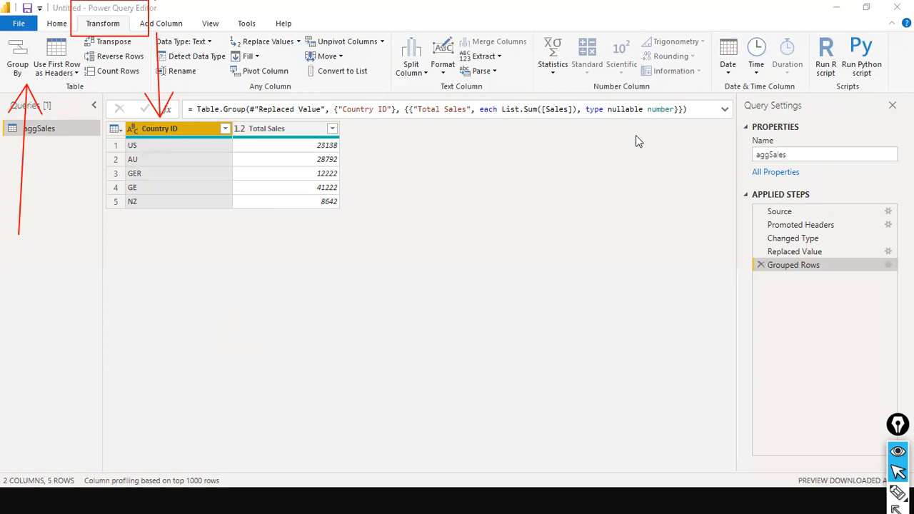
left_click(615, 216)
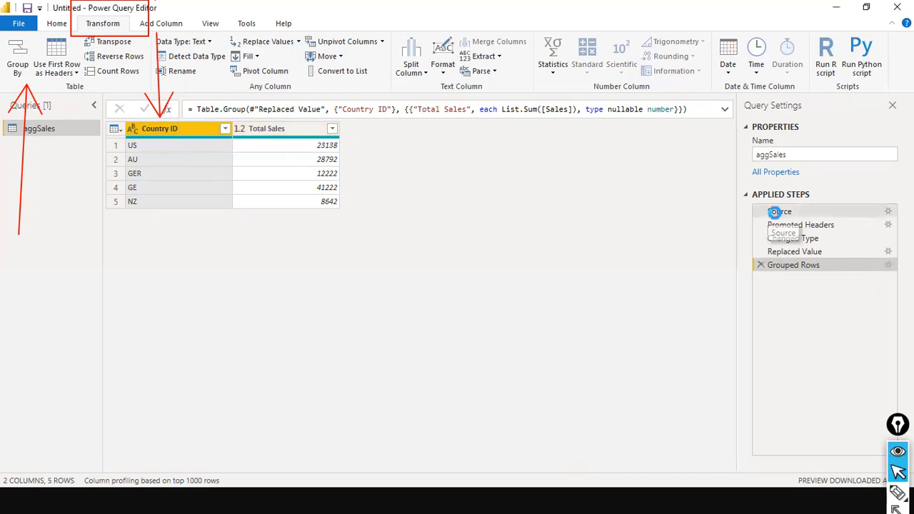
Step: Rename the aggregation to Total Quantity and sum the Quantity column instead of Sales
left_click(772, 212)
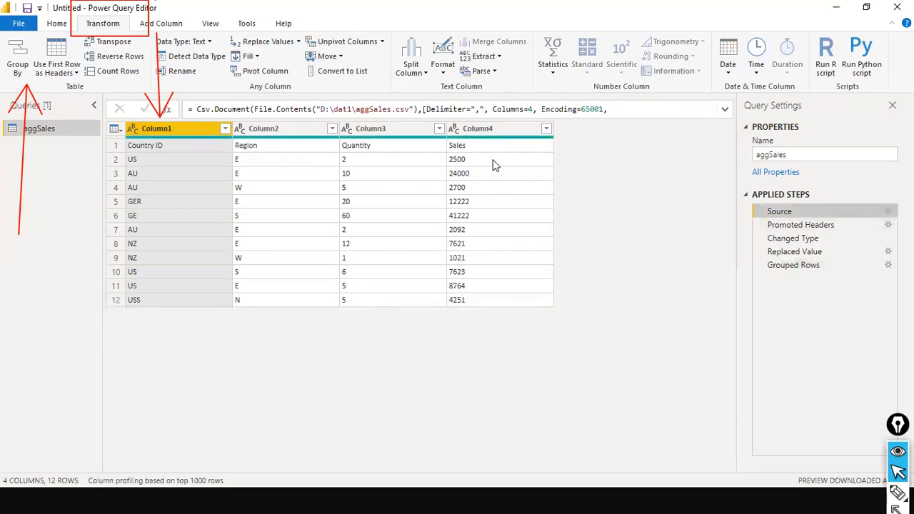
left_click(771, 265)
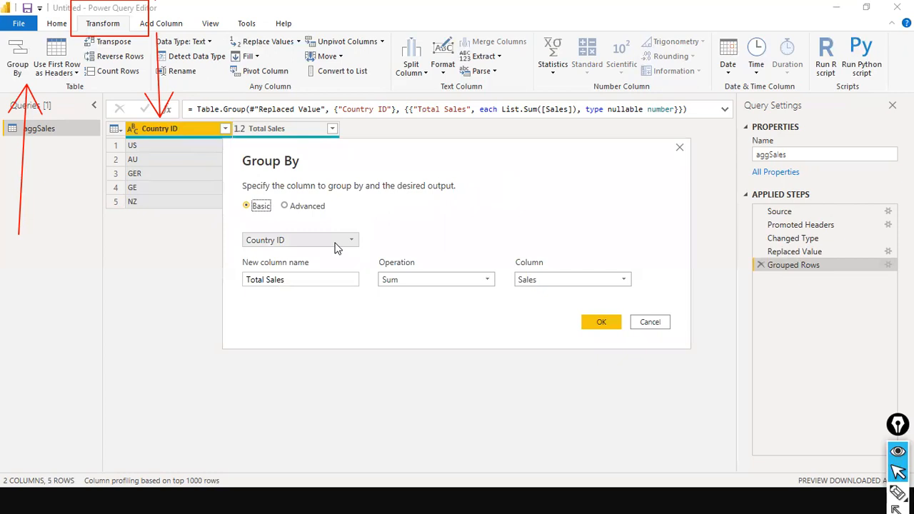
left_click(319, 275)
key("BackSpace")
key("BackSpace")
key("BackSpace")
key("BackSpace")
key("BackSpace")
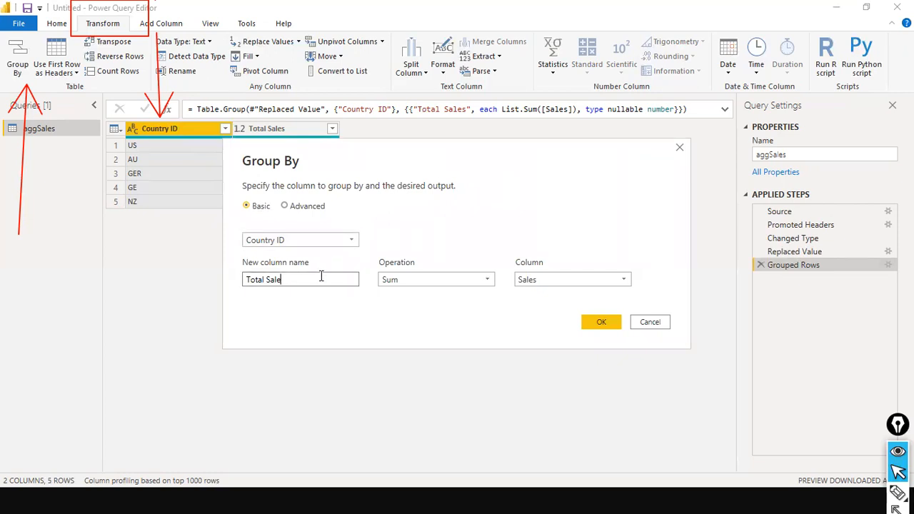
type("Quantity")
key("Tab")
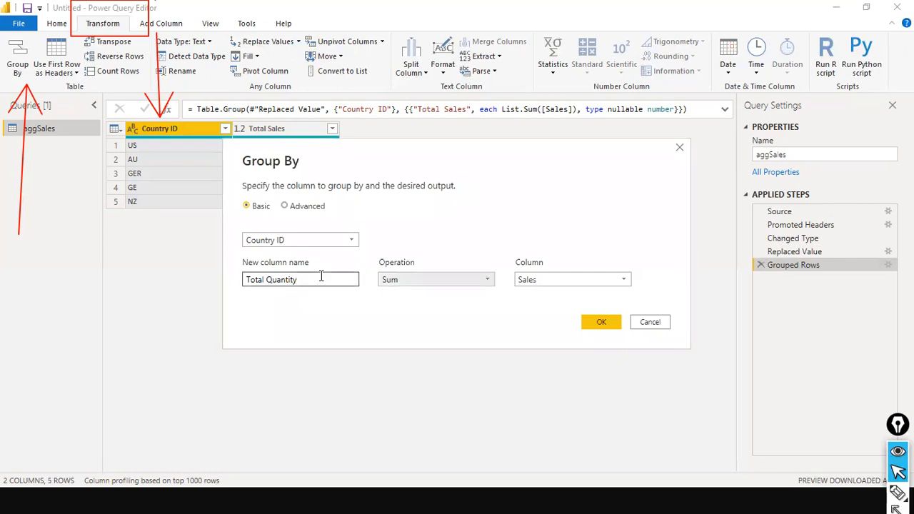
left_click(565, 279)
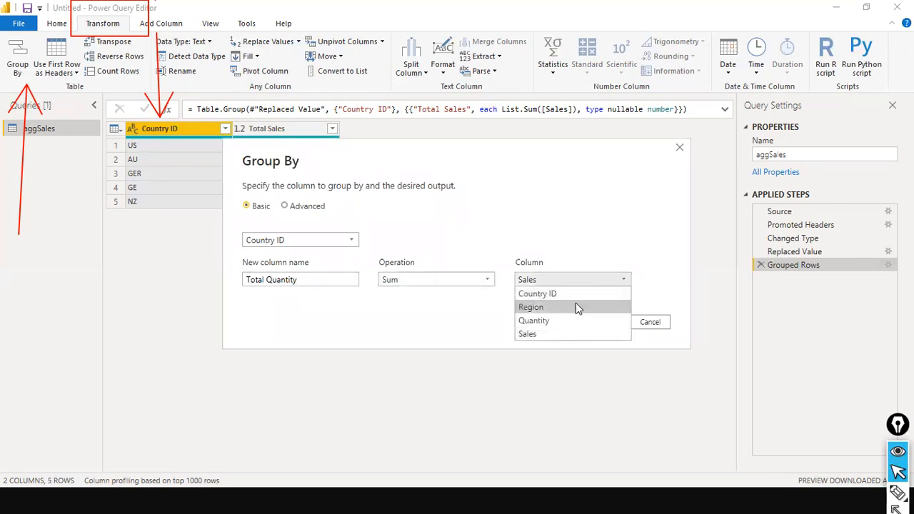
left_click(556, 319)
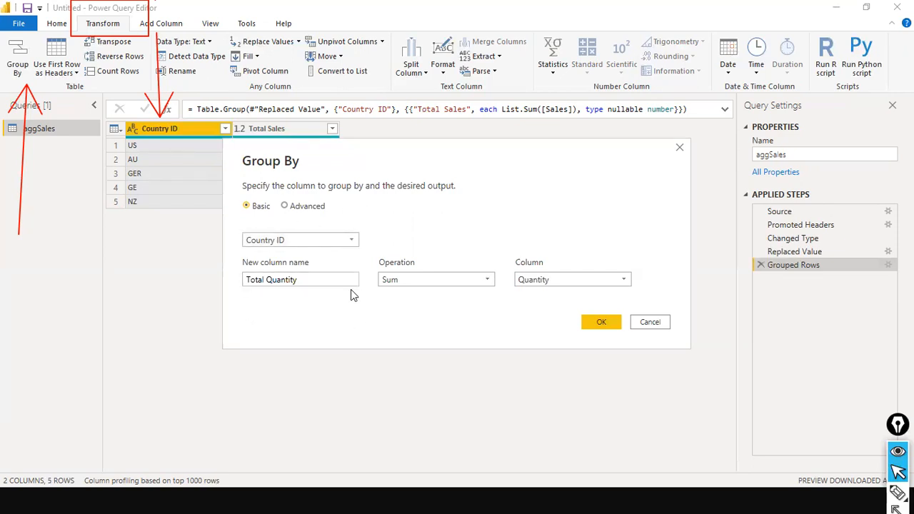
left_click(601, 322)
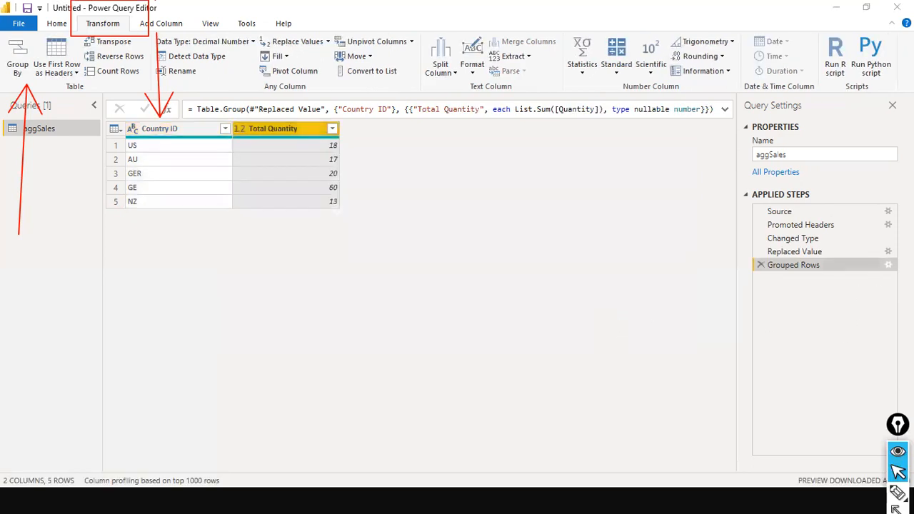
left_click(888, 265)
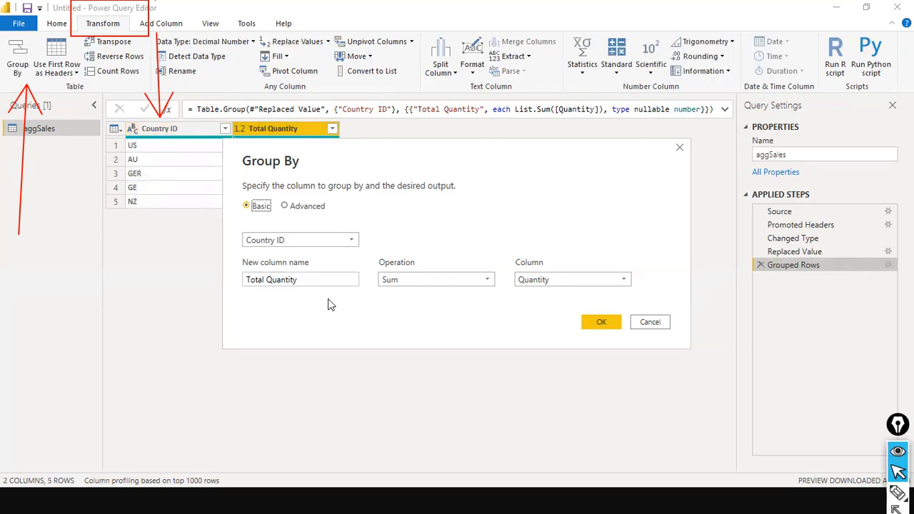
Step: Switch Group By to Advanced and add a Total Sales aggregation summing Sales
left_click(646, 323)
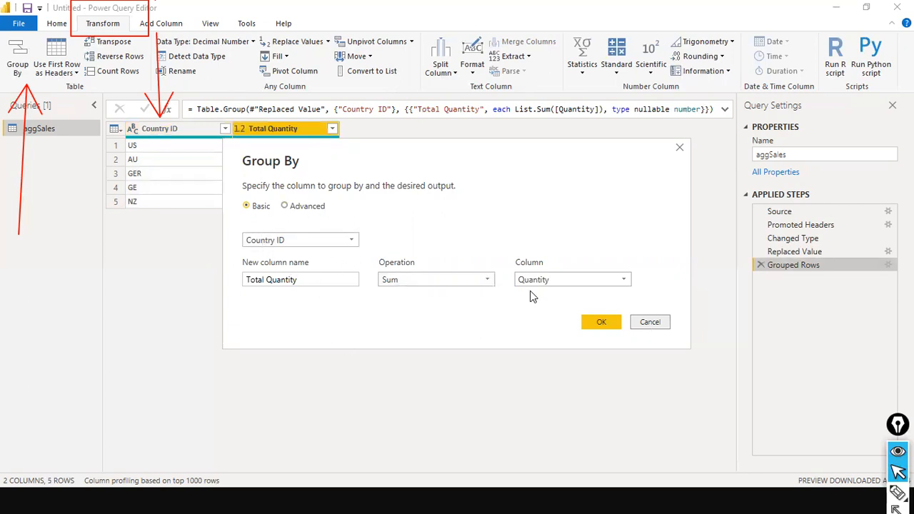
left_click(288, 205)
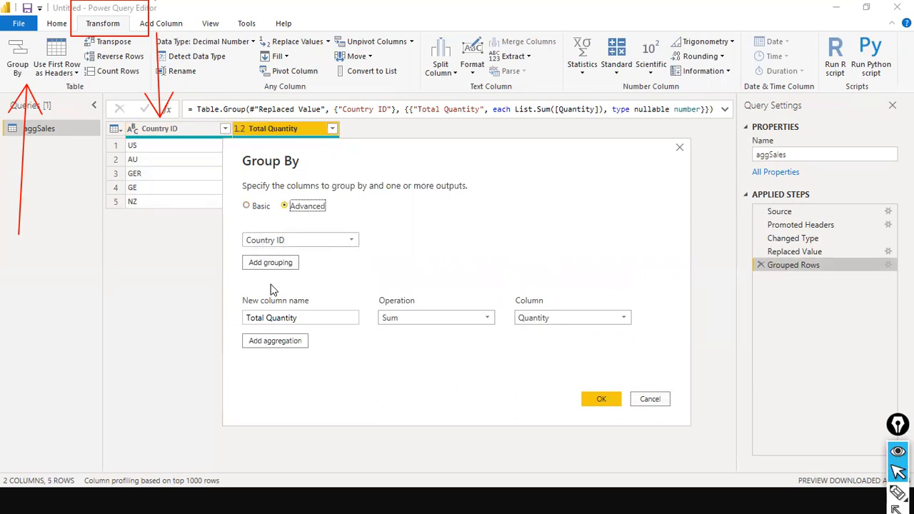
left_click(277, 344)
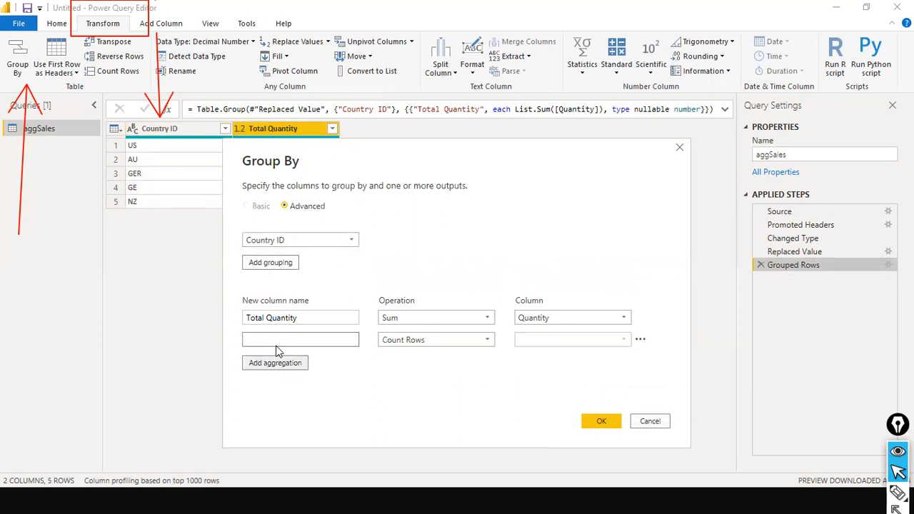
left_click(316, 340)
type("Total Sales")
left_click(459, 344)
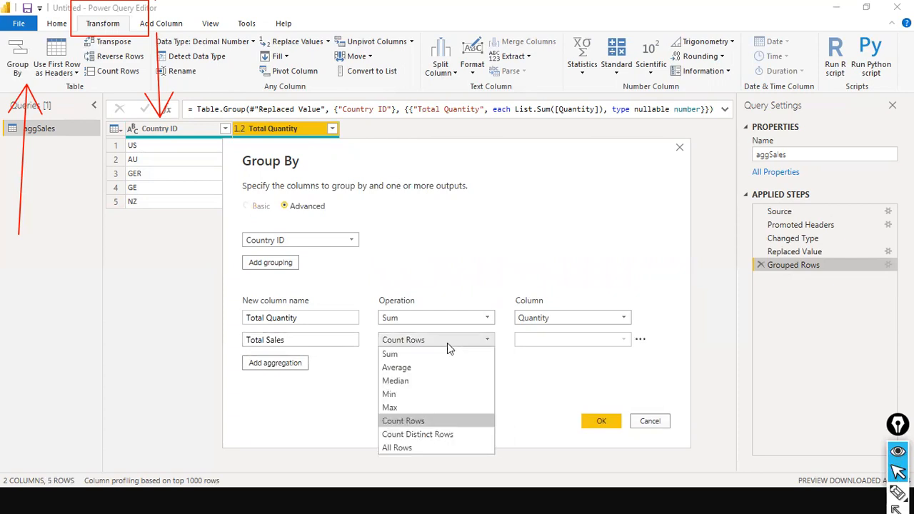
left_click(428, 352)
left_click(612, 342)
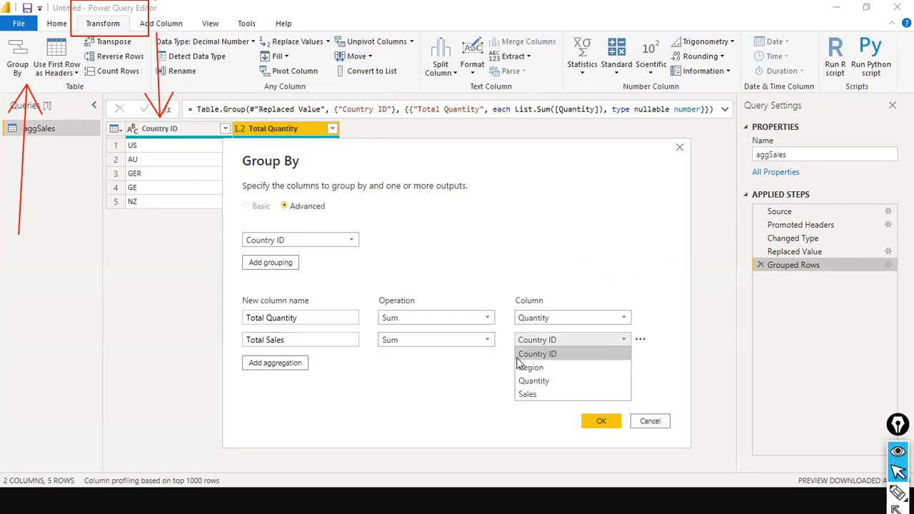
left_click(543, 393)
left_click(601, 422)
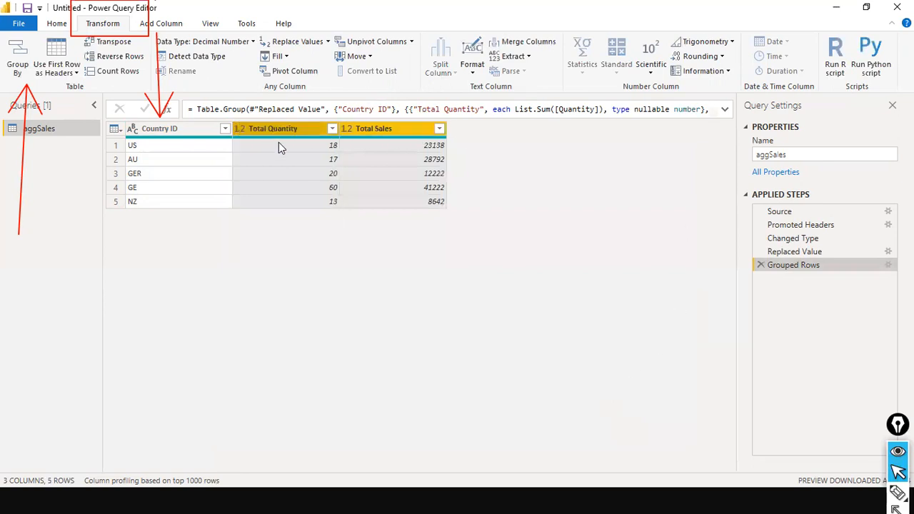
Step: Add an Average Sales aggregation that averages the Sales column
left_click_drag(274, 131, 408, 125)
left_click(888, 265)
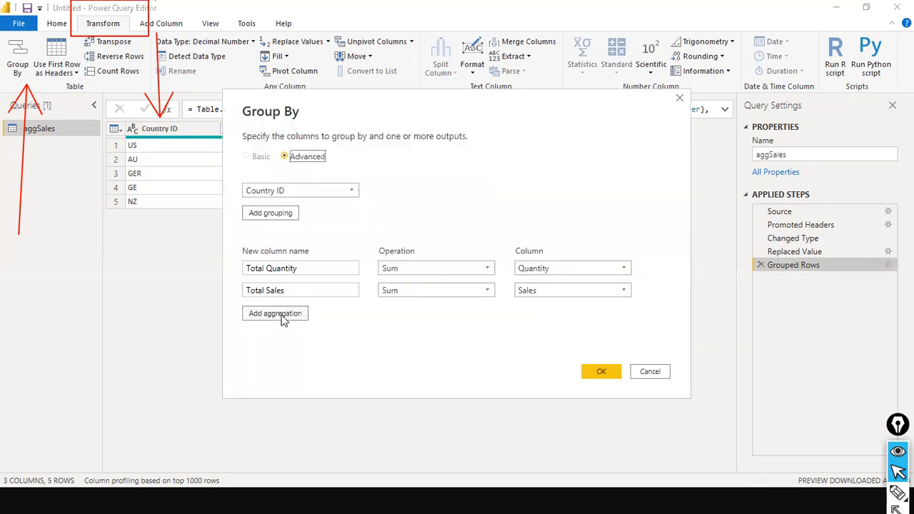
left_click(283, 315)
type("Average Sales")
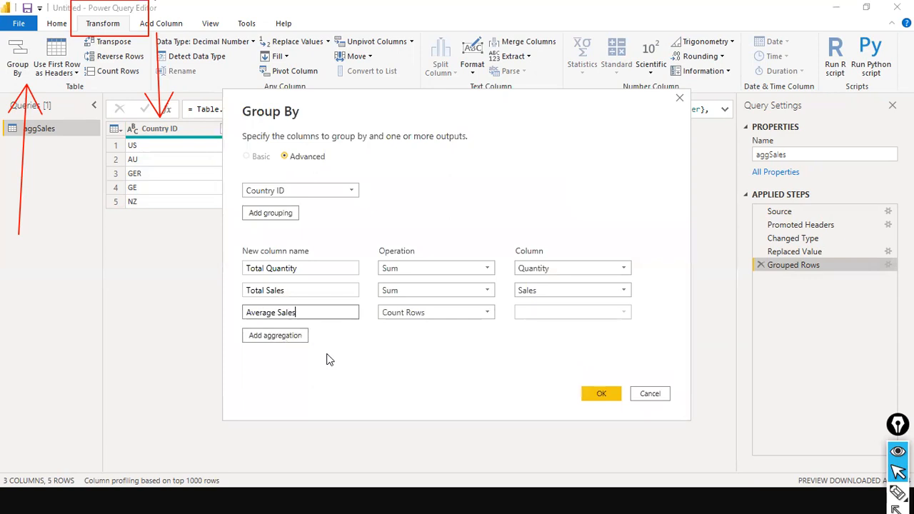
key("Tab")
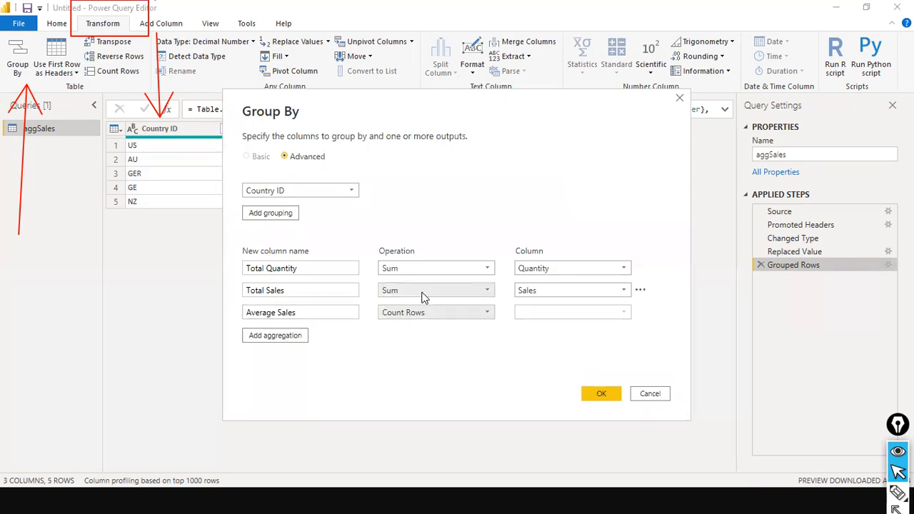
left_click(485, 319)
left_click(481, 341)
left_click(640, 315)
left_click(614, 312)
left_click(583, 368)
left_click(602, 395)
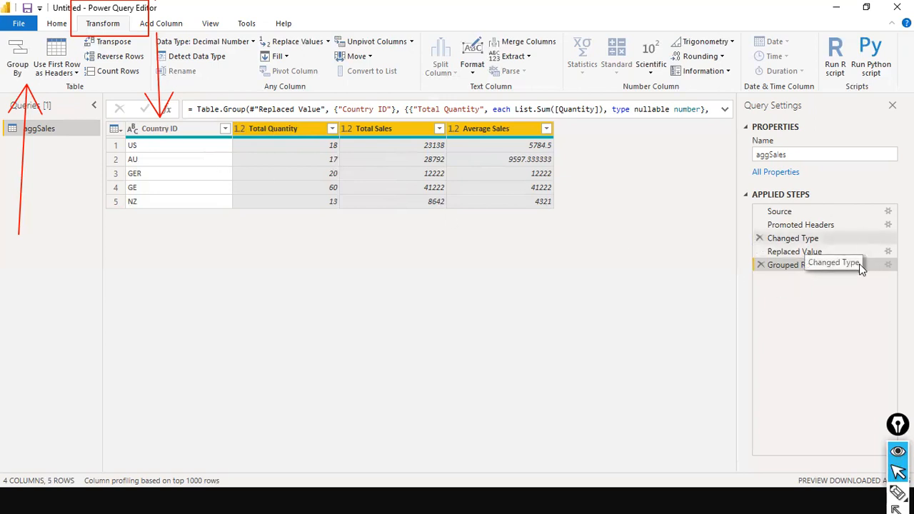
Step: Add a fourth aggregation named Total No. of Transactions
double_click(806, 264)
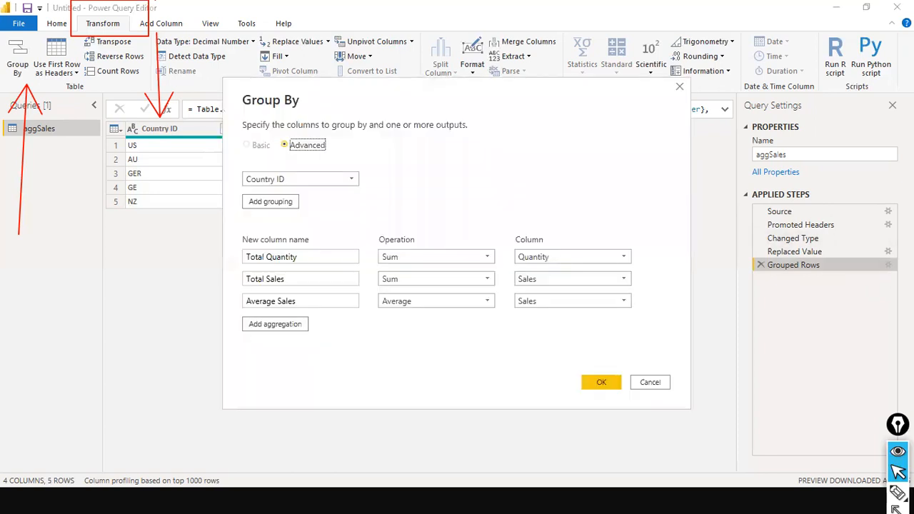
left_click(300, 324)
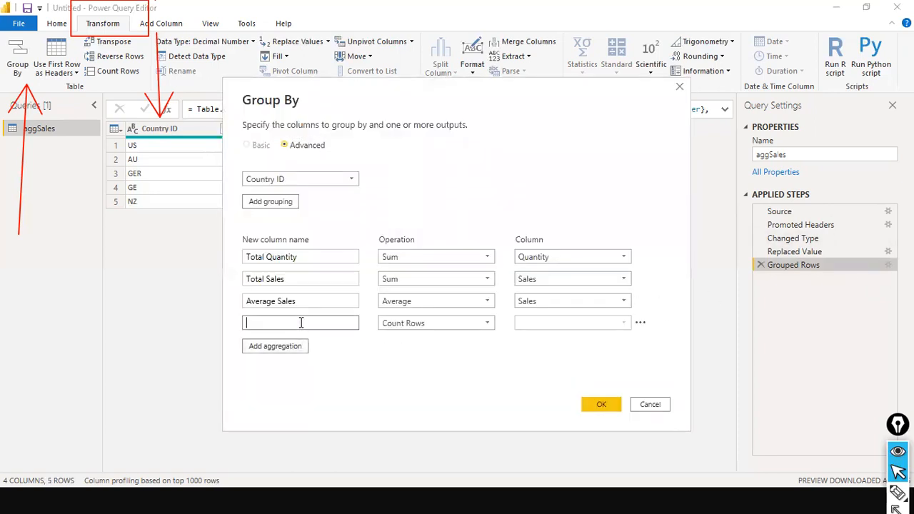
left_click(301, 322)
type("Total No. of Transactions")
Step: Set its operation to Count Rows, after trying Count Distinct Rows, and apply
left_click(486, 325)
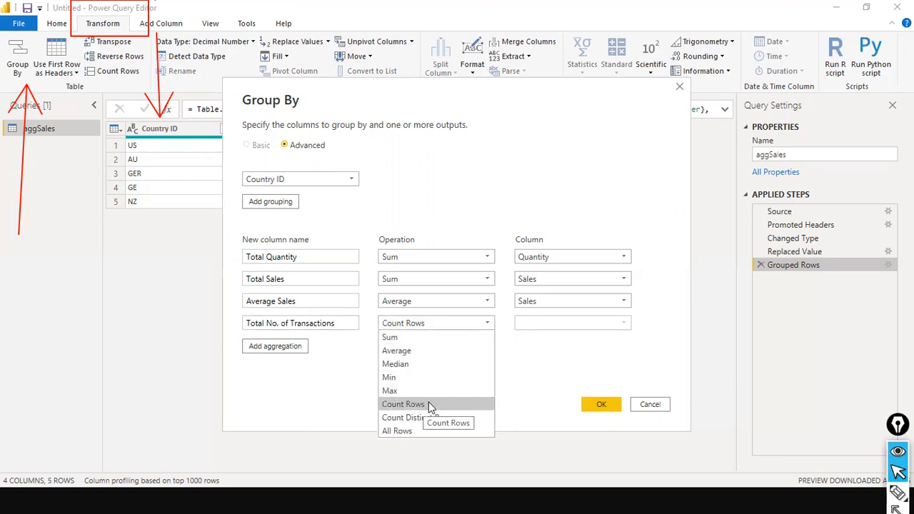
left_click(428, 404)
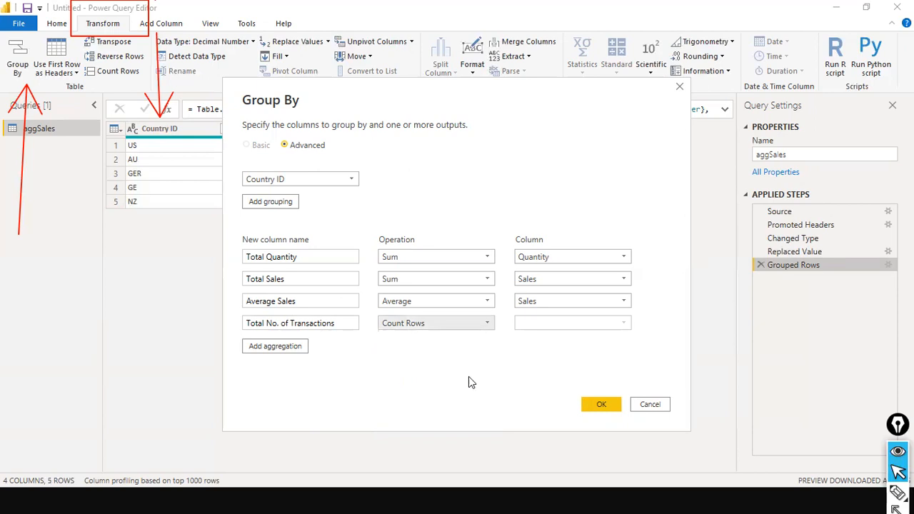
left_click(640, 322)
left_click(550, 338)
left_click(485, 323)
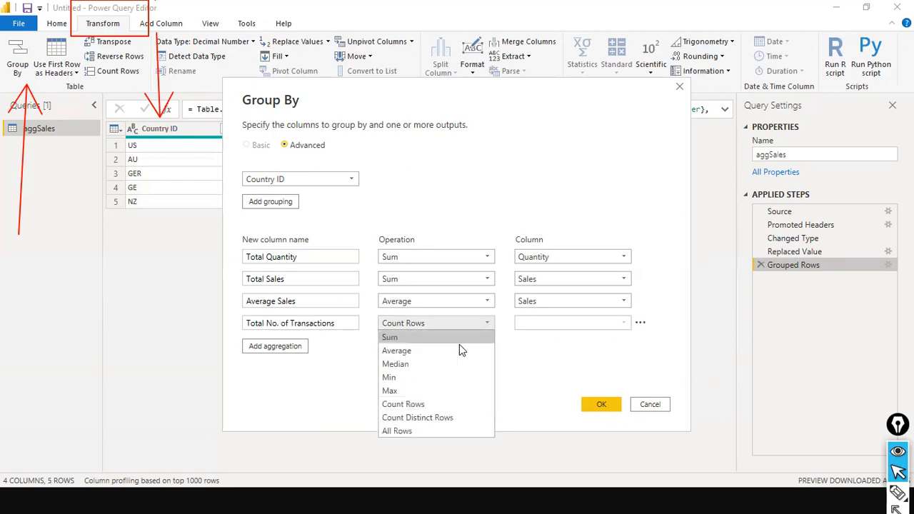
left_click(429, 420)
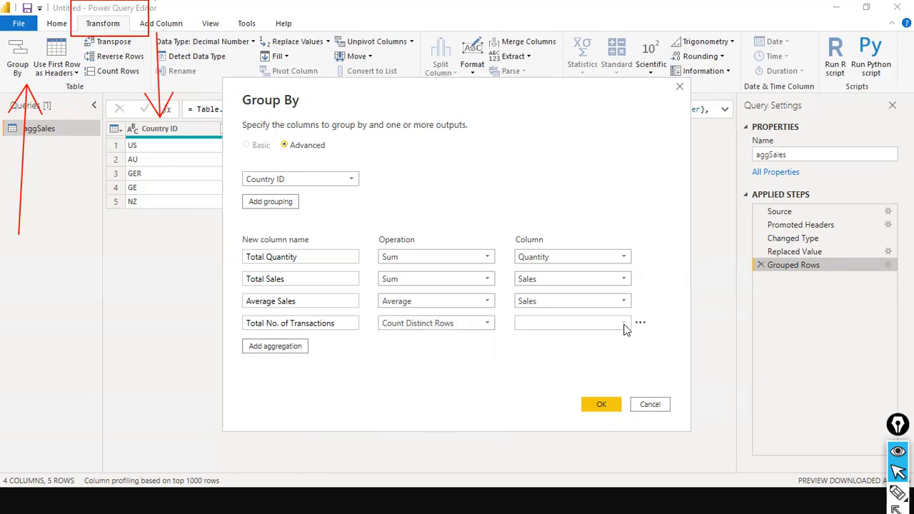
left_click(484, 326)
left_click(484, 326)
left_click(484, 326)
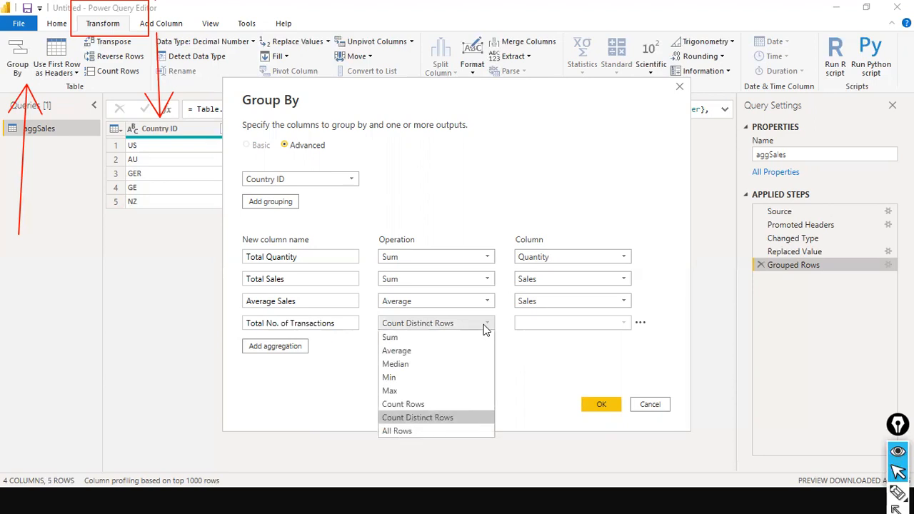
left_click(451, 406)
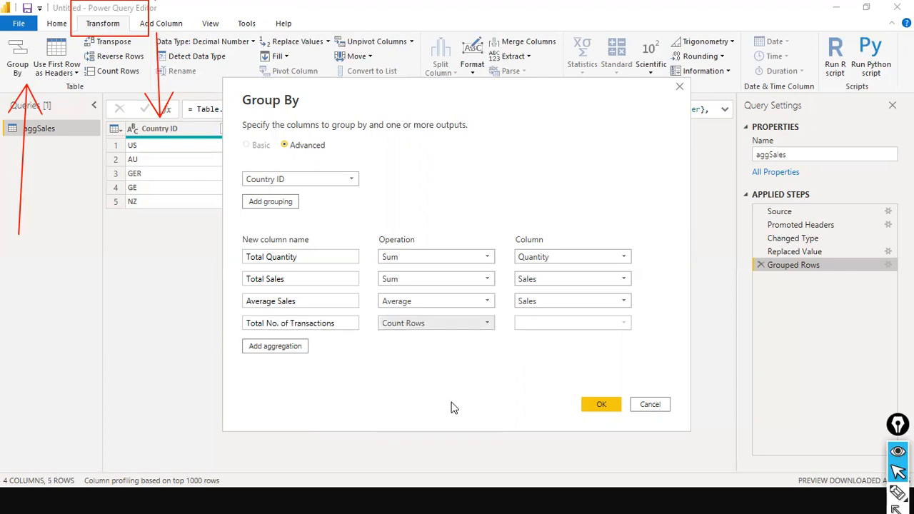
left_click(601, 404)
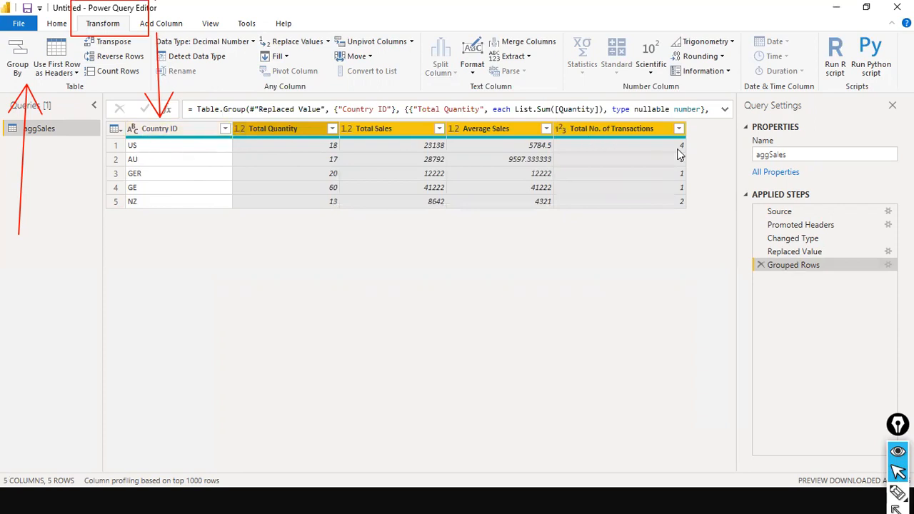
key("alt+Tab")
key("alt+Tab")
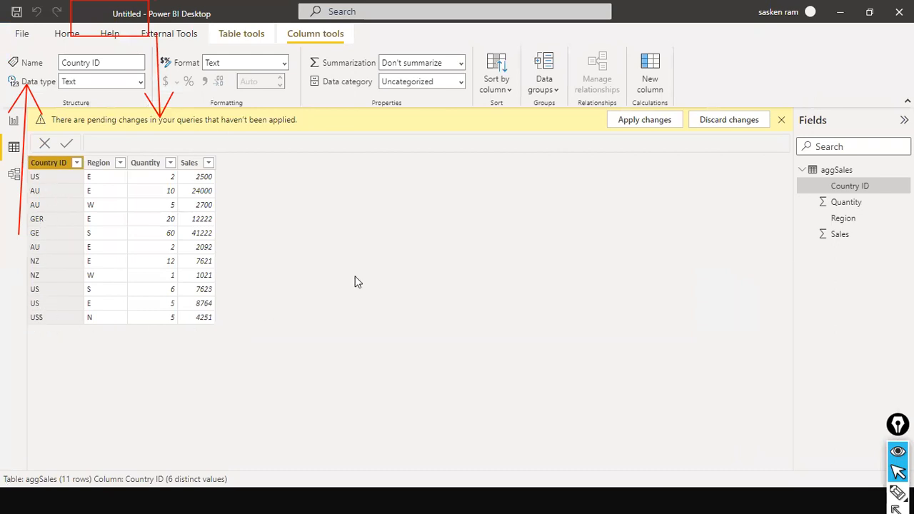
key("alt+Tab")
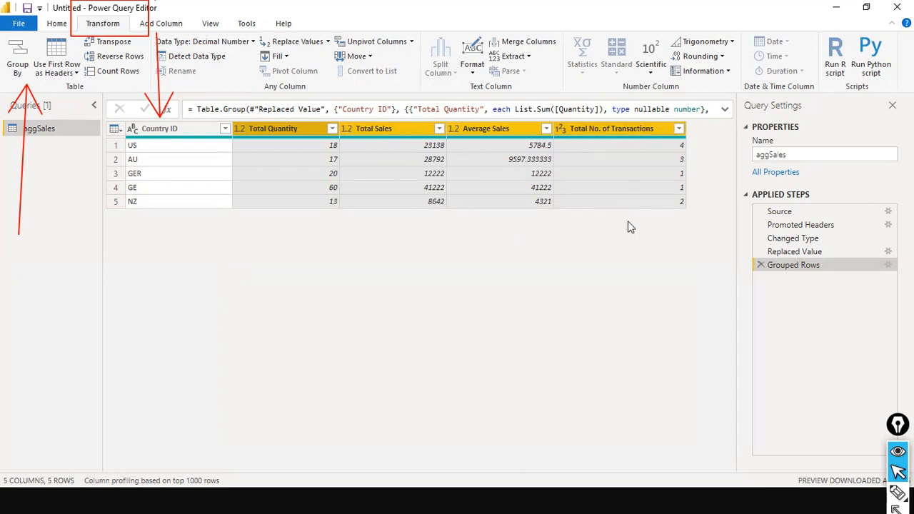
left_click(888, 265)
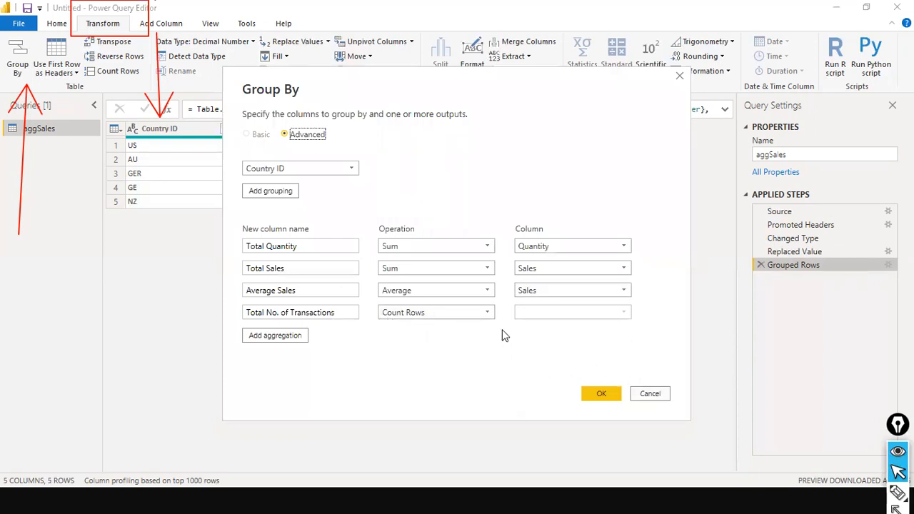
left_click(488, 314)
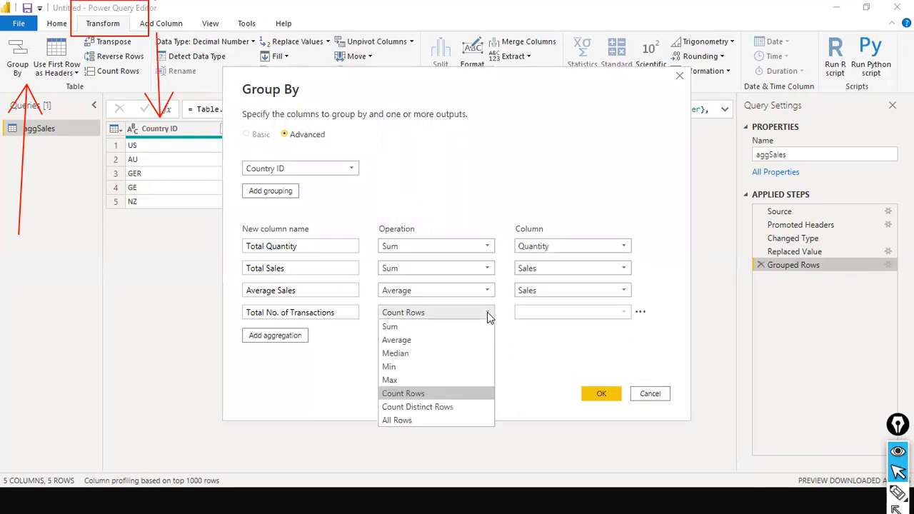
left_click(489, 314)
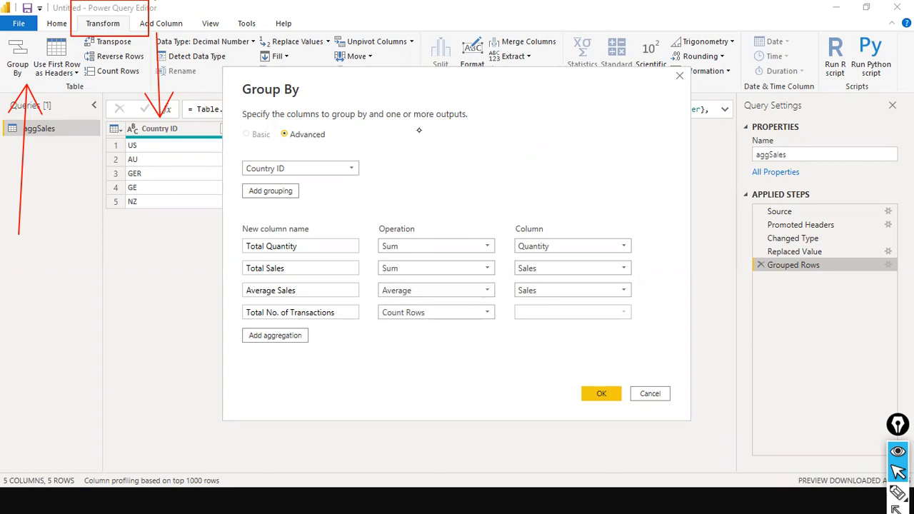
key("ctrl+shift+3")
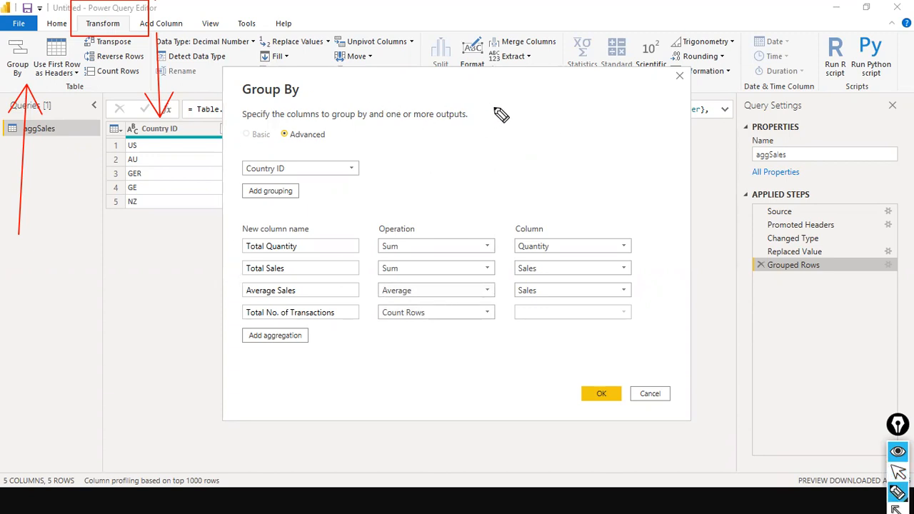
left_click_drag(490, 104, 560, 104)
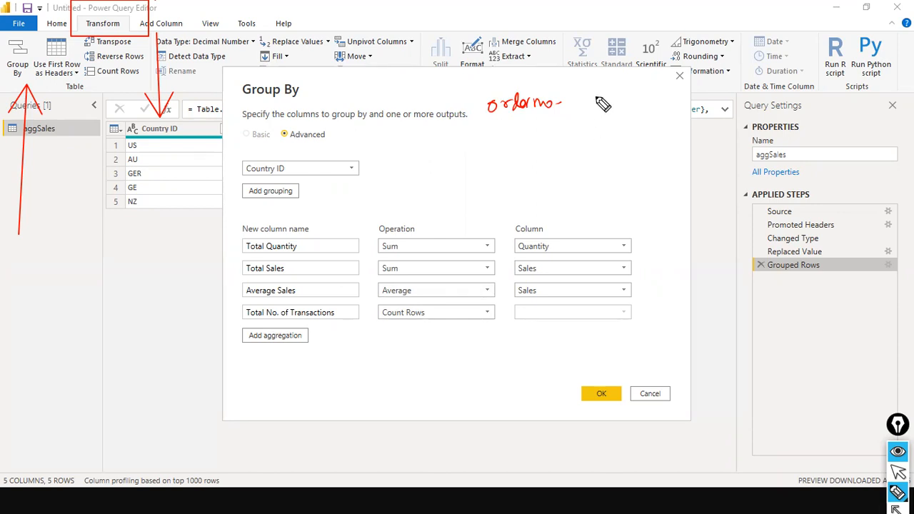
mouse_move(596, 94)
left_mouse_down()
mouse_move(627, 96)
mouse_move(607, 103)
mouse_move(612, 118)
mouse_move(624, 102)
mouse_move(593, 82)
mouse_move(627, 80)
mouse_move(682, 110)
left_mouse_up()
left_click_drag(491, 127, 552, 120)
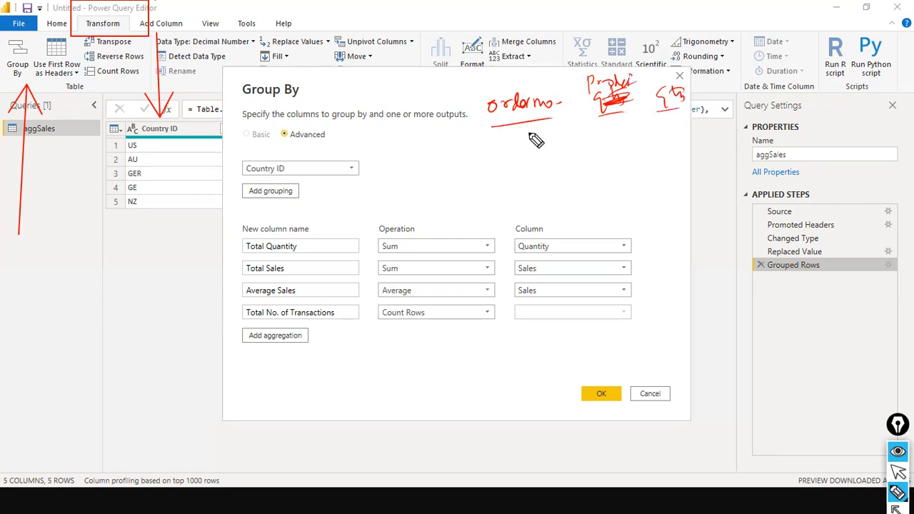
mouse_move(514, 148)
left_mouse_down()
mouse_move(557, 140)
mouse_move(520, 179)
mouse_move(565, 170)
mouse_move(538, 200)
mouse_move(579, 198)
left_mouse_up()
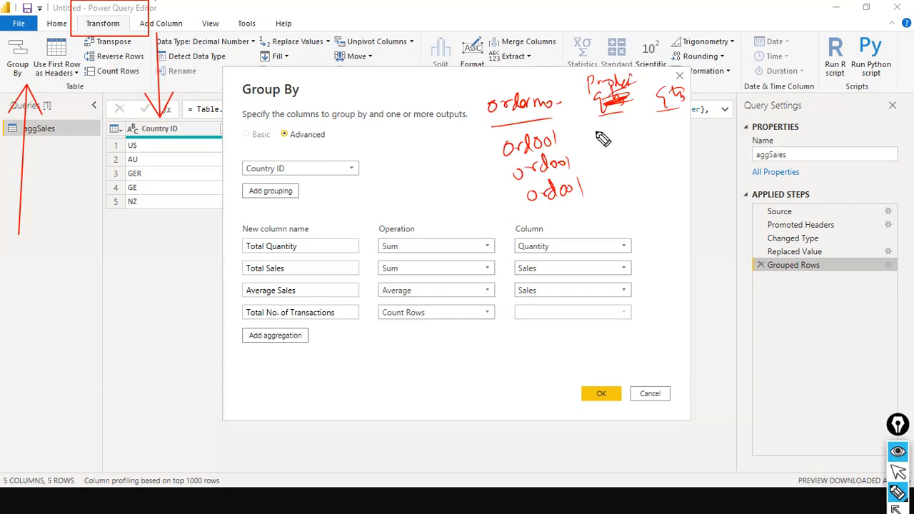
mouse_move(600, 138)
left_mouse_down()
mouse_move(639, 135)
mouse_move(629, 147)
mouse_move(651, 137)
left_mouse_up()
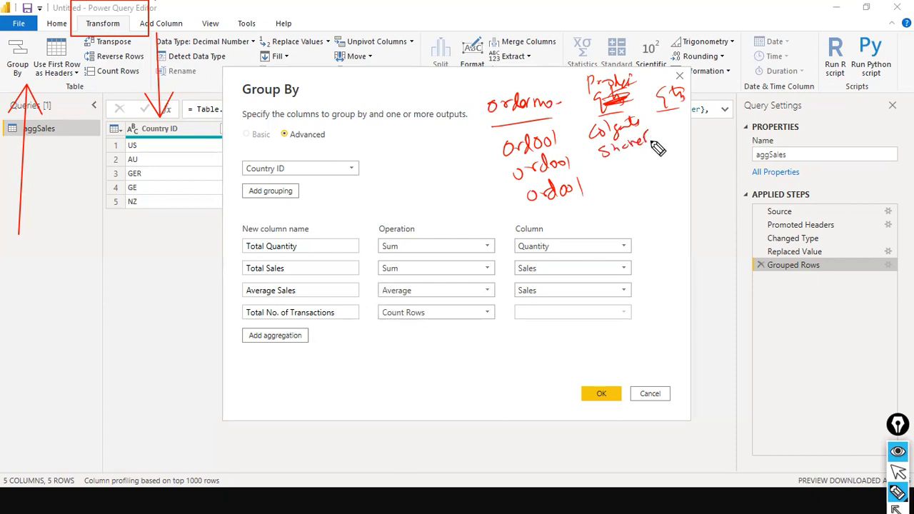
mouse_move(609, 177)
left_mouse_down()
mouse_move(615, 169)
mouse_move(634, 183)
mouse_move(679, 160)
left_mouse_up()
left_click_drag(667, 112, 679, 164)
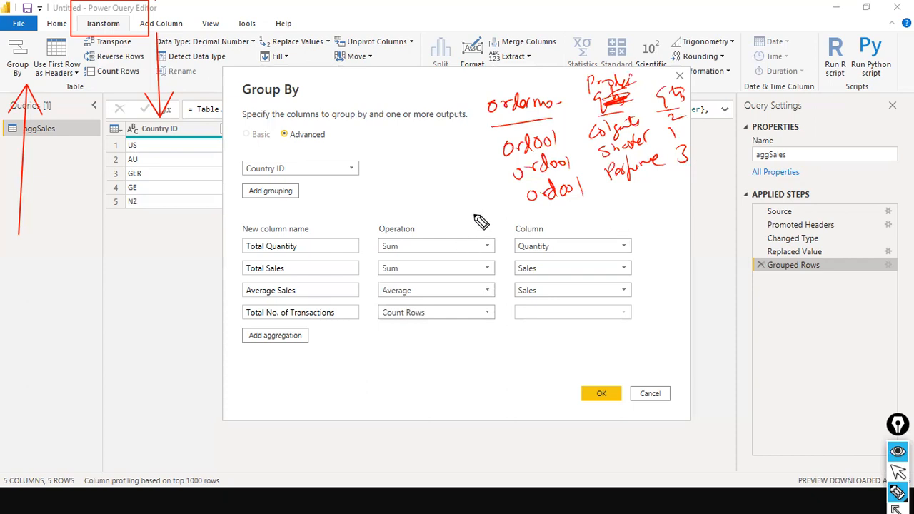
left_click_drag(556, 221, 612, 215)
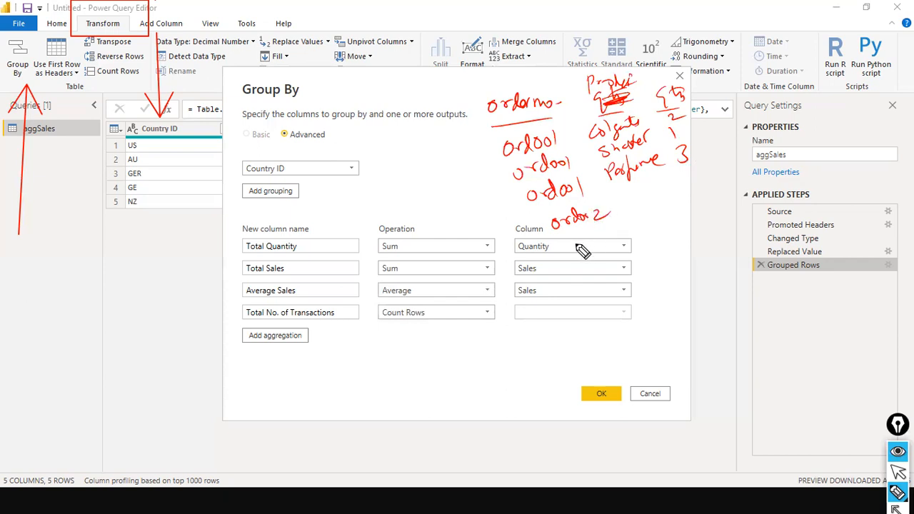
left_click_drag(584, 247, 615, 221)
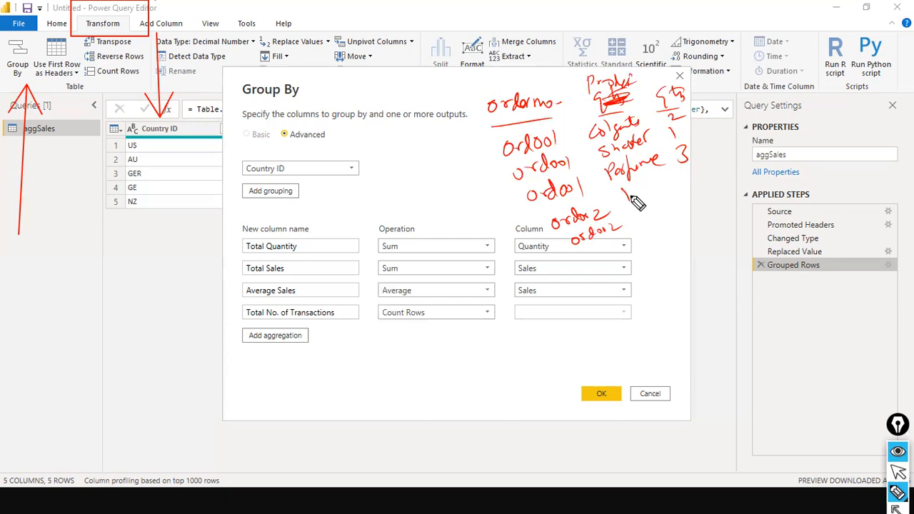
mouse_move(622, 187)
left_mouse_down()
mouse_move(642, 195)
mouse_move(684, 184)
left_mouse_up()
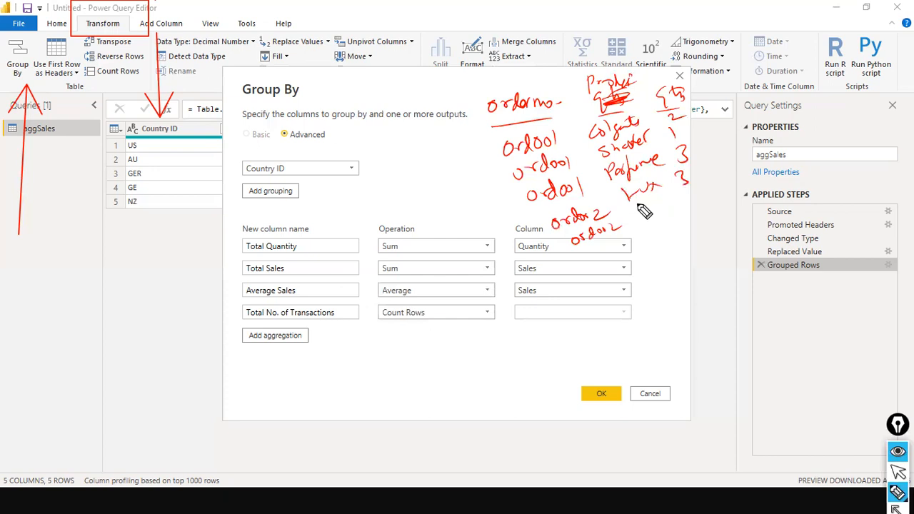
mouse_move(637, 208)
left_mouse_down()
mouse_move(652, 222)
mouse_move(698, 190)
left_mouse_up()
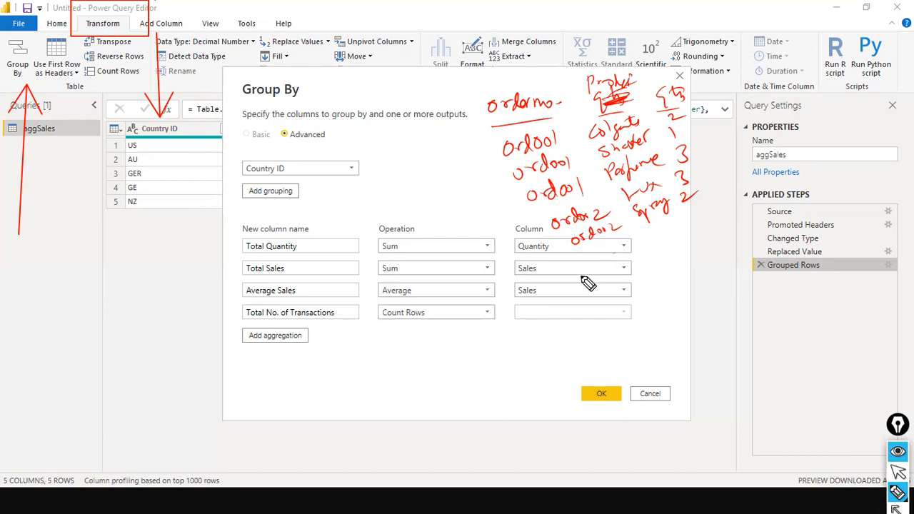
left_click_drag(500, 144, 534, 212)
left_click_drag(448, 184, 486, 178)
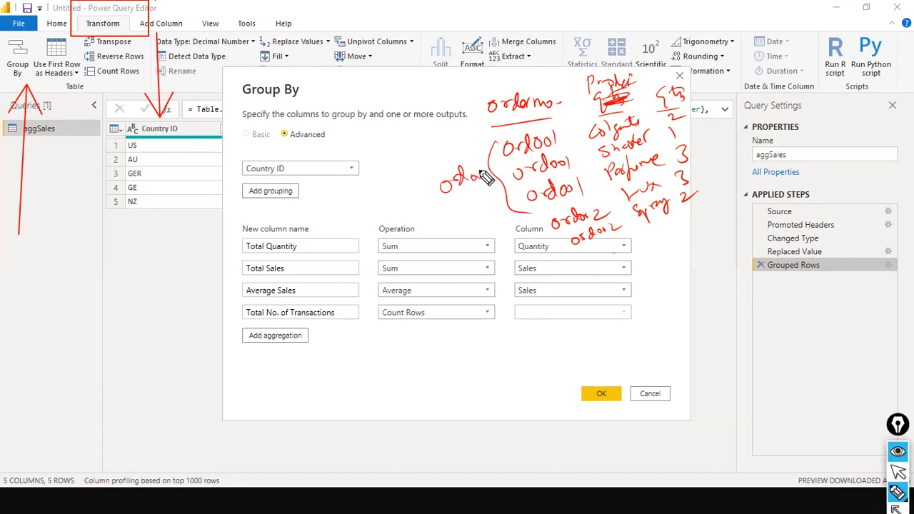
mouse_move(565, 255)
left_mouse_down()
mouse_move(433, 213)
mouse_move(465, 210)
mouse_move(480, 192)
left_mouse_up()
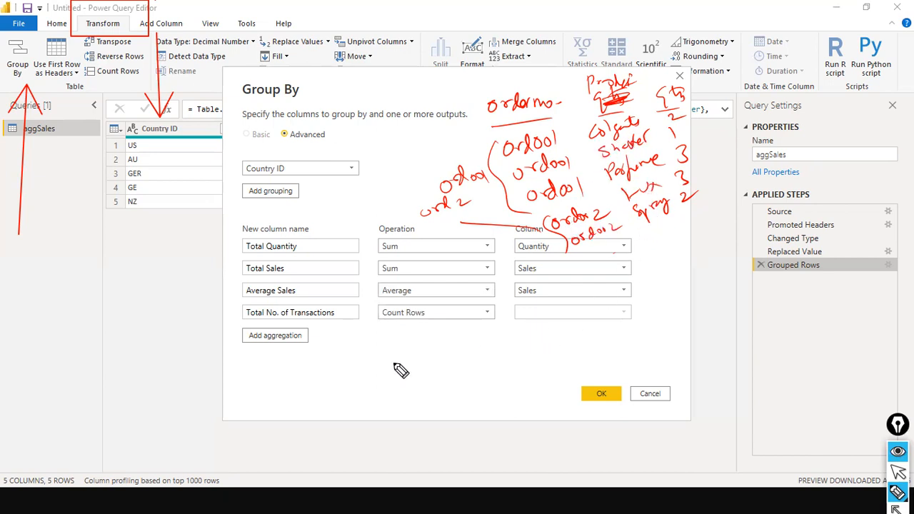
mouse_move(632, 313)
left_mouse_down()
mouse_move(657, 256)
mouse_move(654, 268)
left_mouse_up()
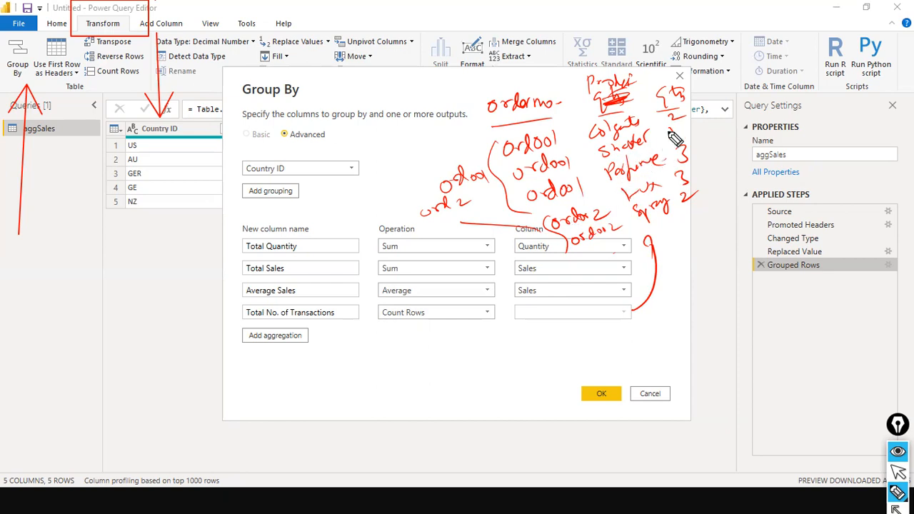
left_click_drag(532, 191, 613, 155)
left_click_drag(533, 168, 606, 139)
left_click_drag(560, 212, 628, 175)
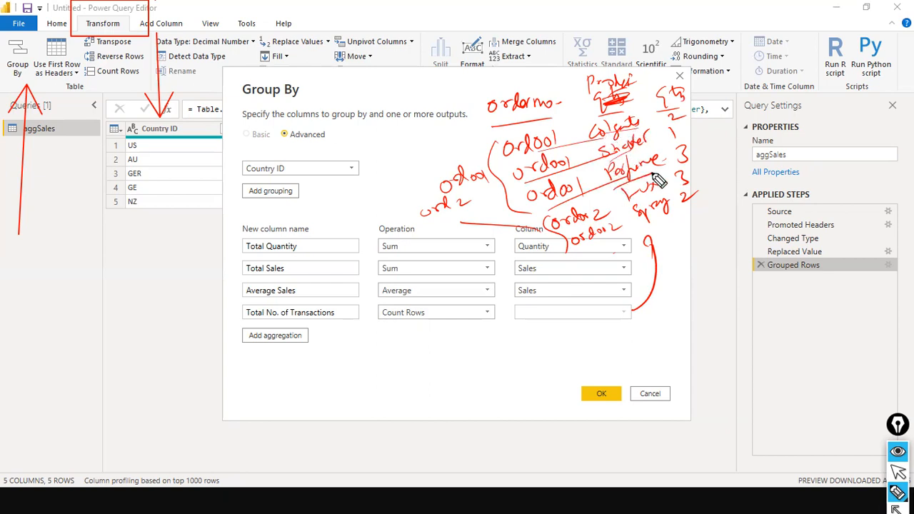
mouse_move(637, 202)
left_mouse_down()
mouse_move(652, 195)
mouse_move(668, 210)
left_mouse_up()
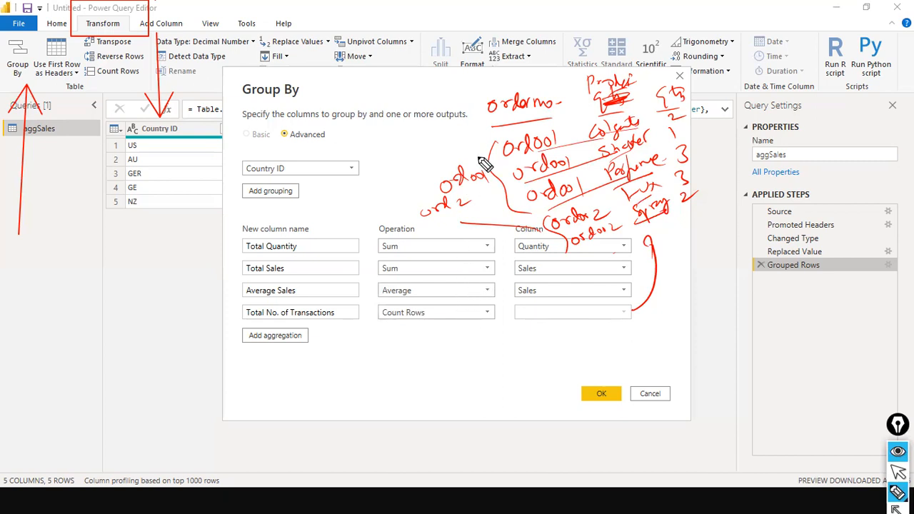
left_click_drag(471, 78, 477, 109)
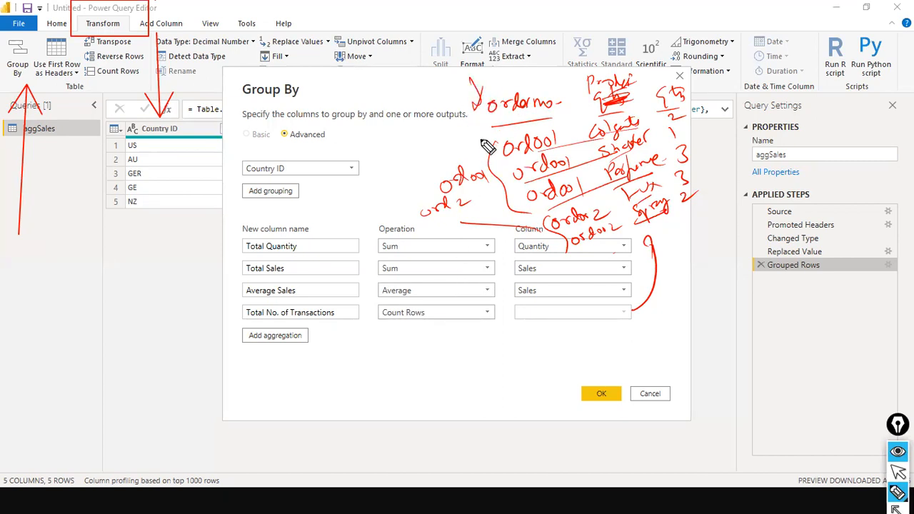
left_click_drag(457, 159, 473, 151)
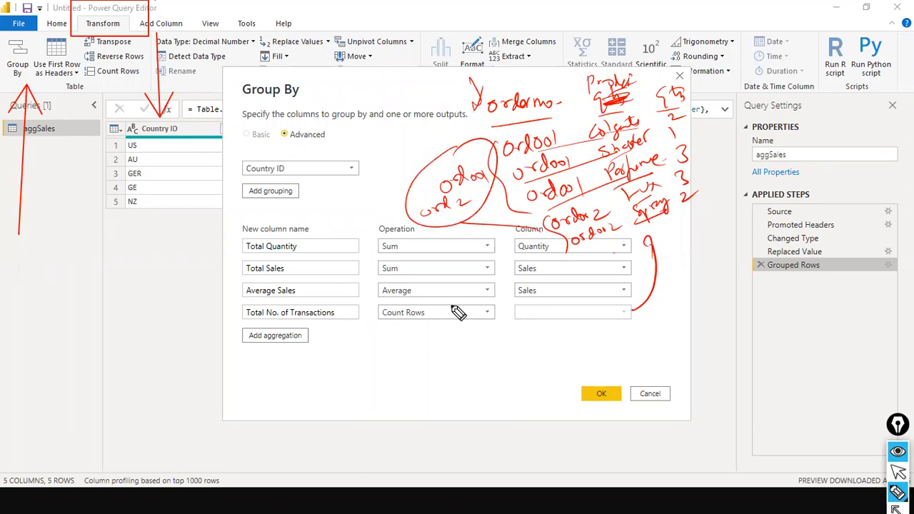
key("ctrl+shift+2")
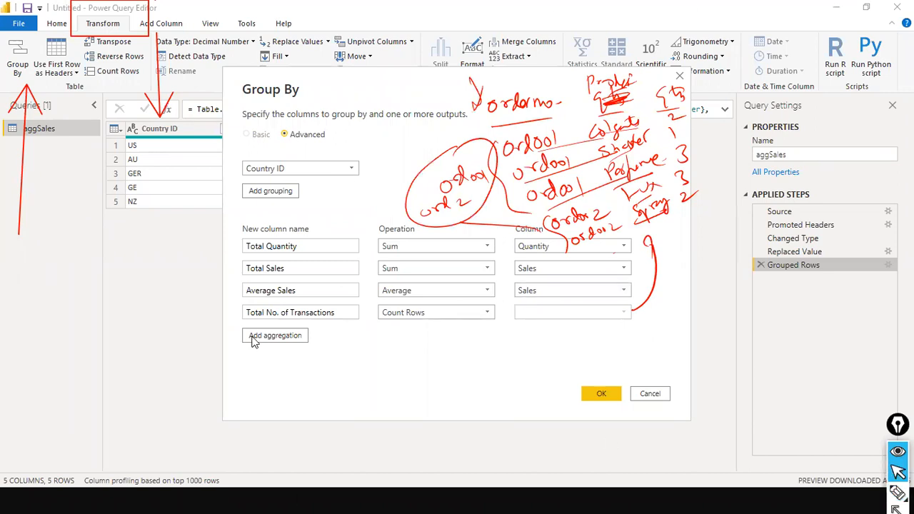
Step: Add a fifth aggregation set to Count Distinct Rows, then cancel without saving
left_click(287, 335)
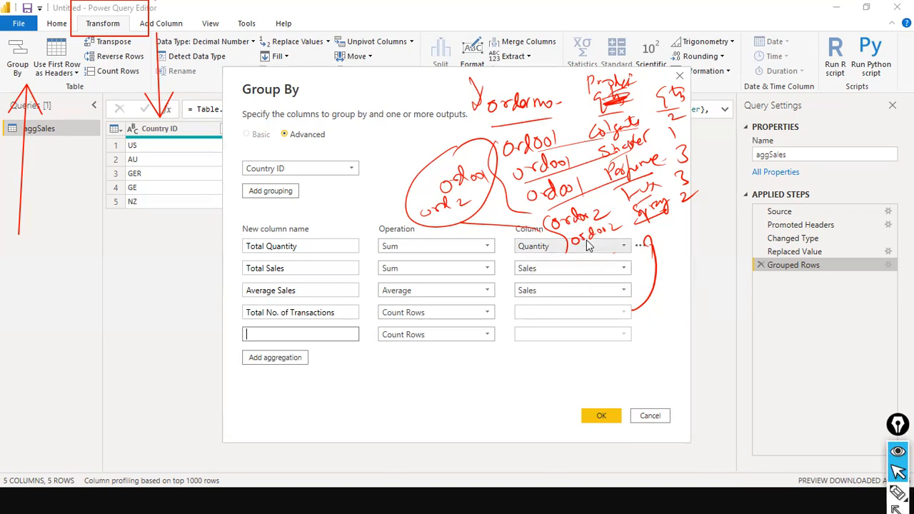
left_click(485, 340)
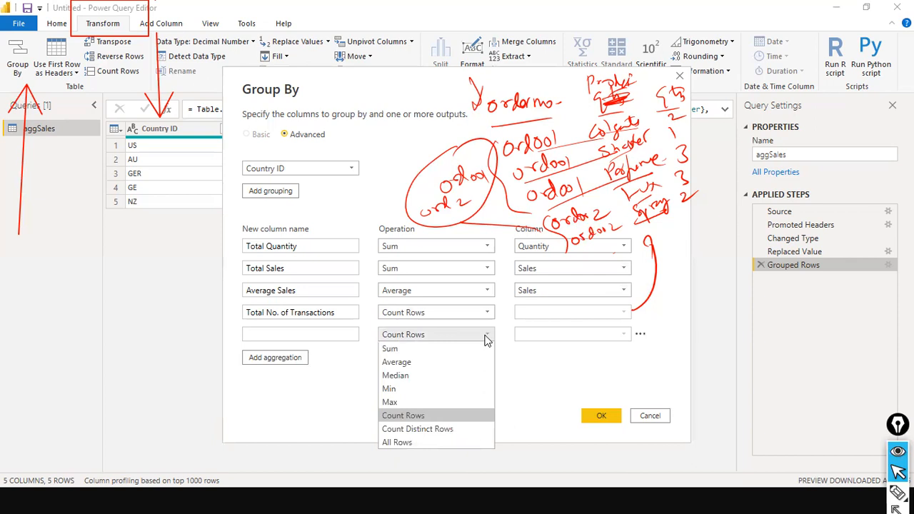
left_click(432, 430)
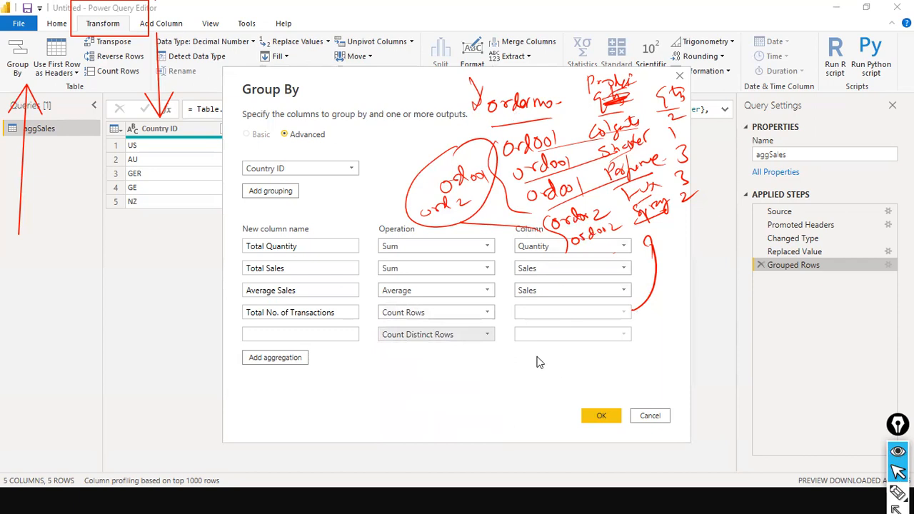
left_click(650, 417)
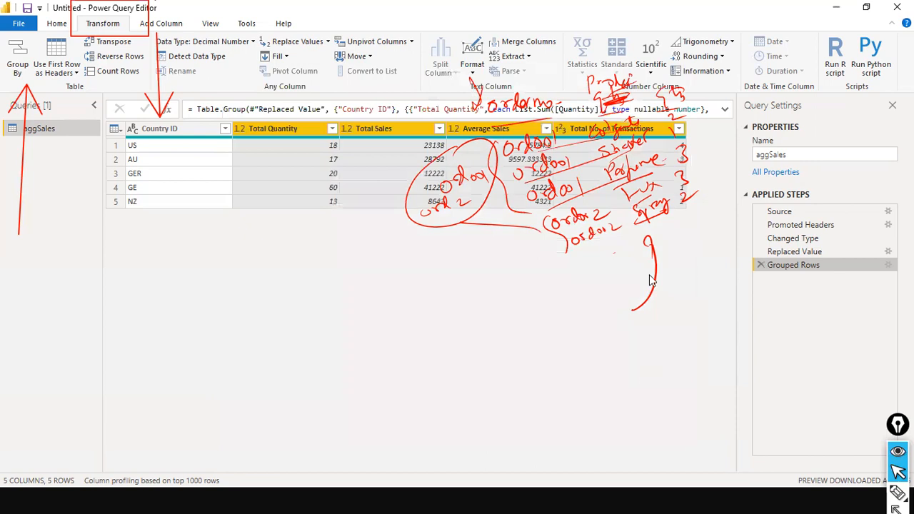
Step: Clear the on-screen pen annotations and return focus to the editor
key("ctrl+shift+7")
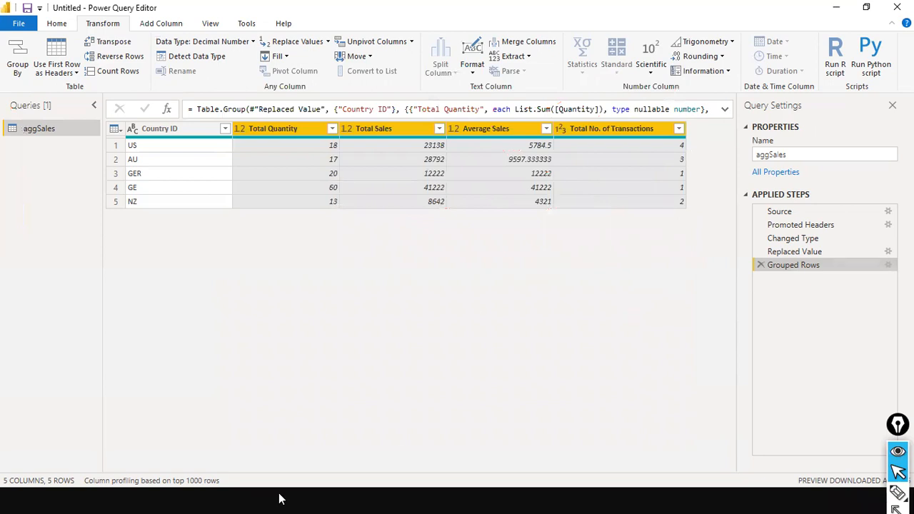
left_click(346, 490)
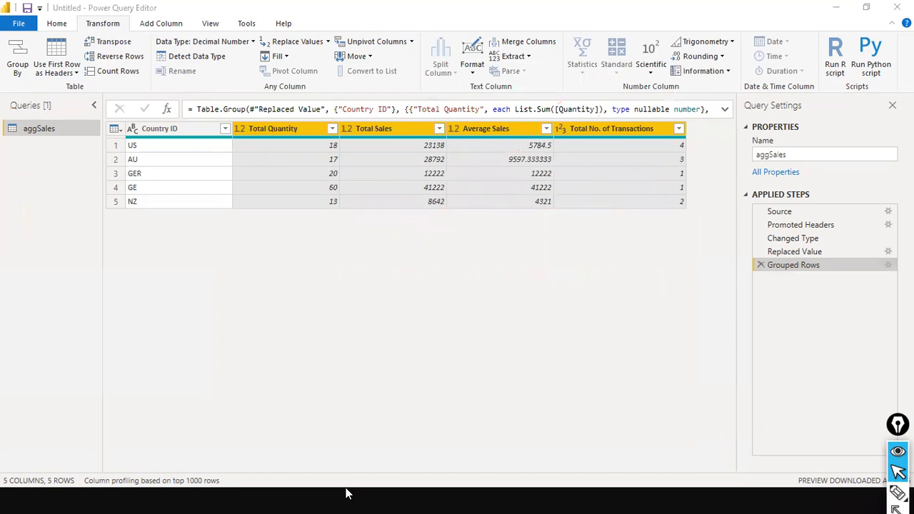
left_click(550, 407)
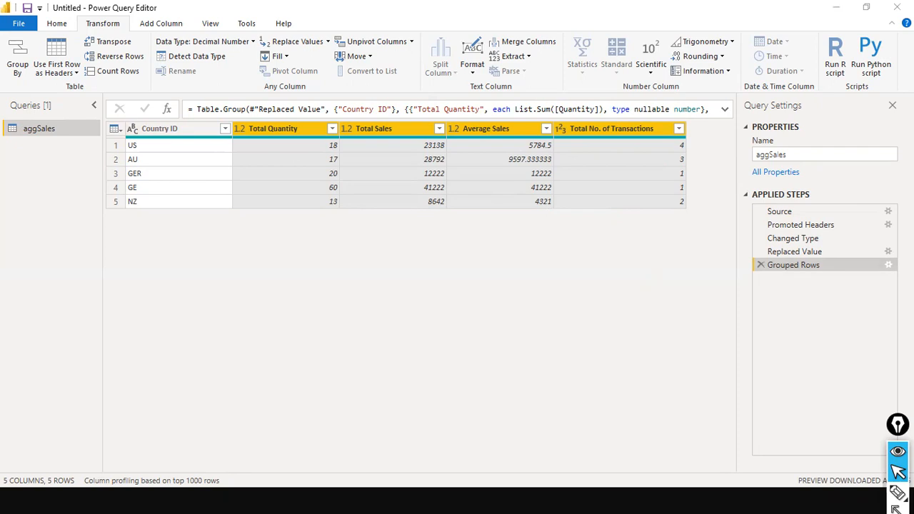
Step: Add an All Rows aggregation named 'Itemized transactions' to the grouping
left_click(889, 265)
left_click(295, 348)
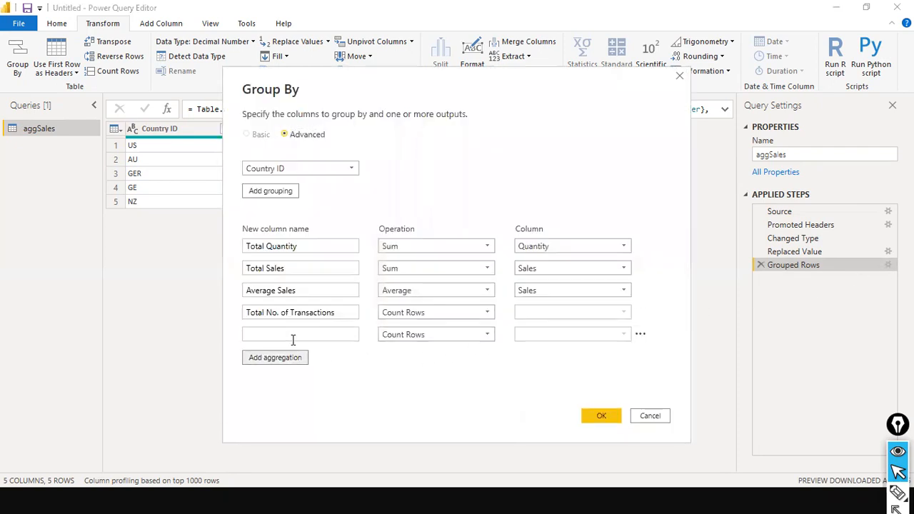
left_click(487, 334)
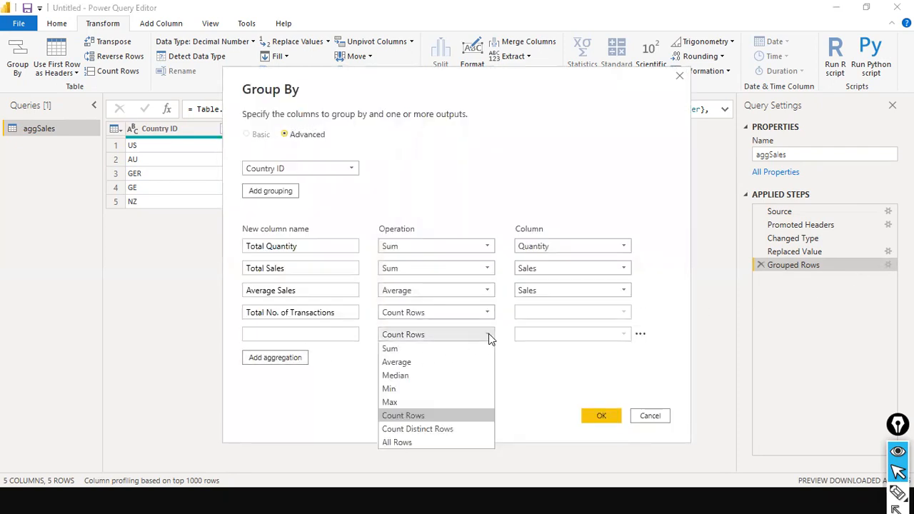
left_click(427, 442)
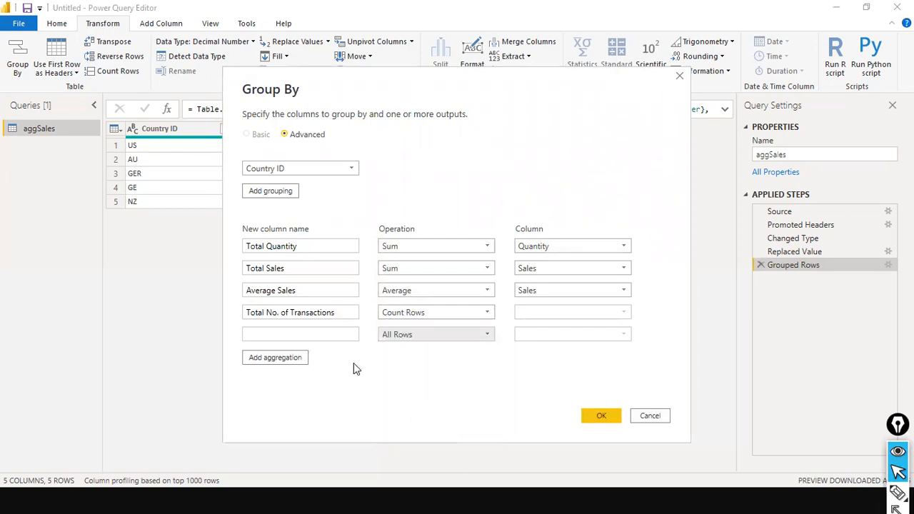
left_click(276, 335)
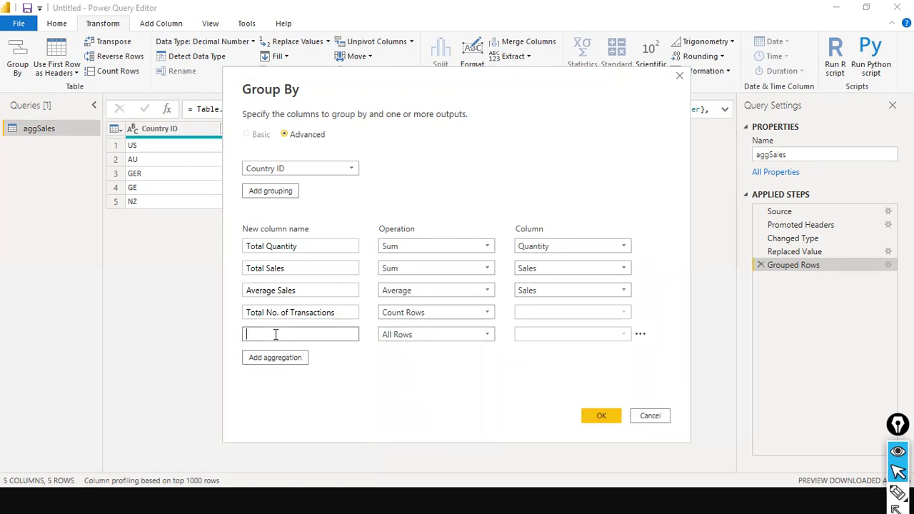
type("Itemized transactions")
key("Tab")
key("Tab")
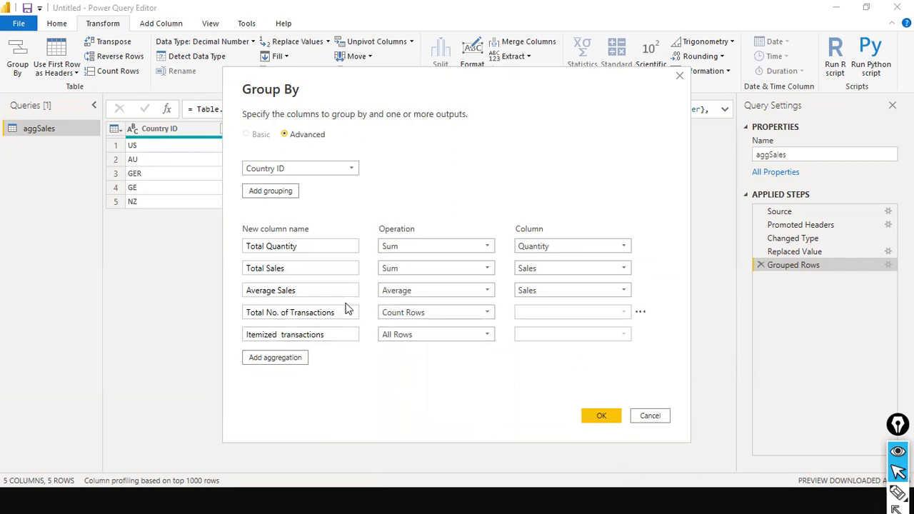
left_click(602, 417)
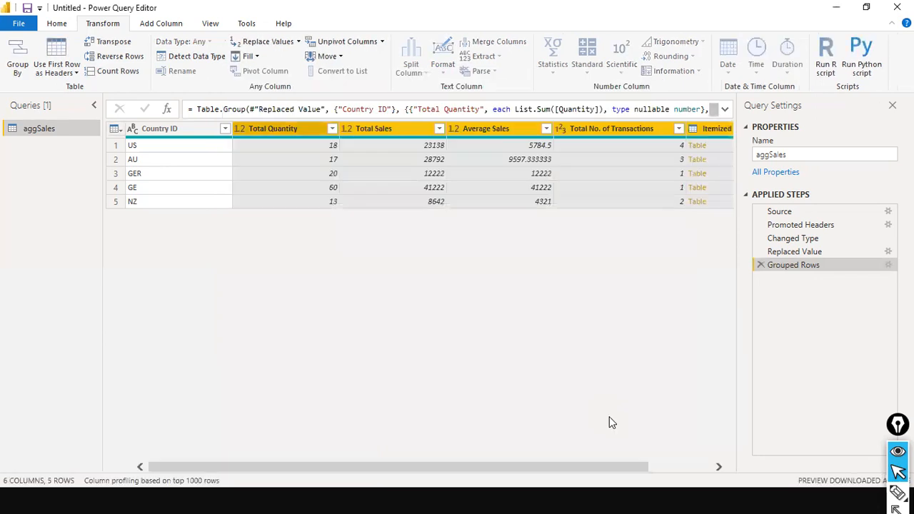
Step: Preview the US nested table in Itemized transactions: four transactions with sales 2500, 7623, 8764 and 4251
left_click_drag(467, 467, 859, 340)
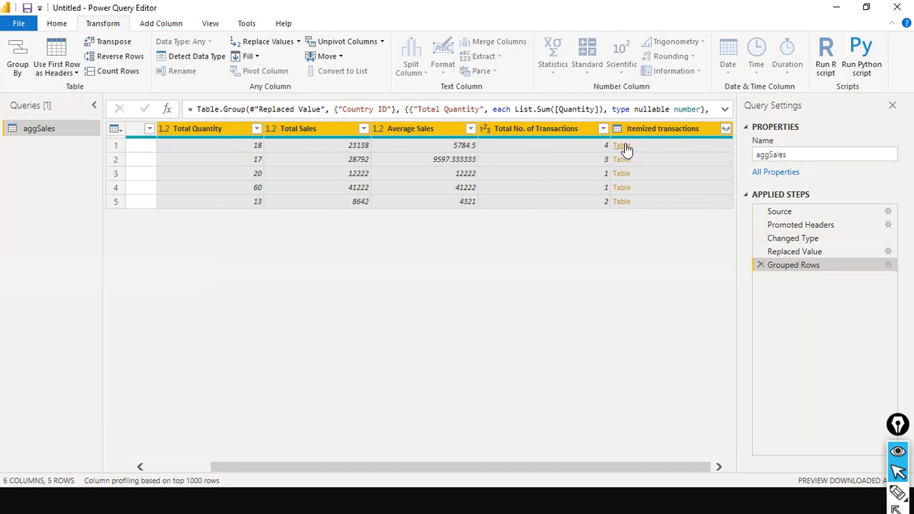
left_click(694, 151)
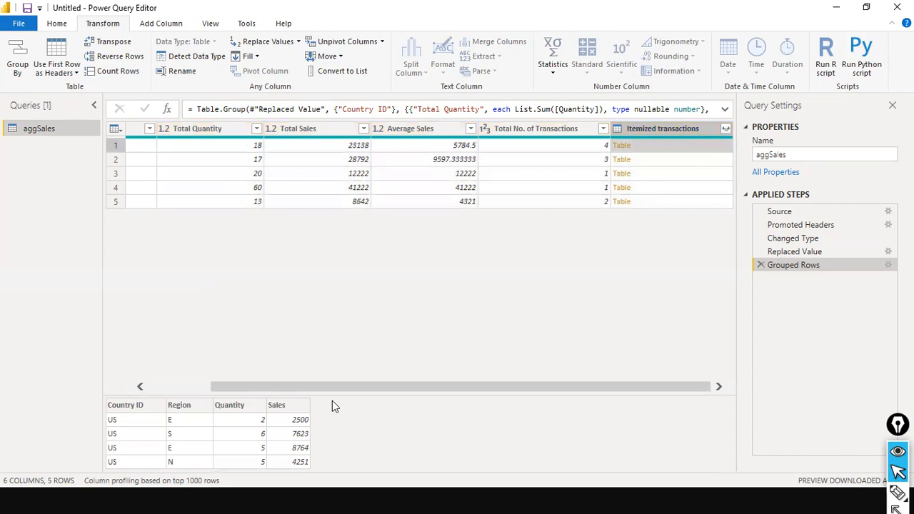
left_click_drag(209, 387, 132, 366)
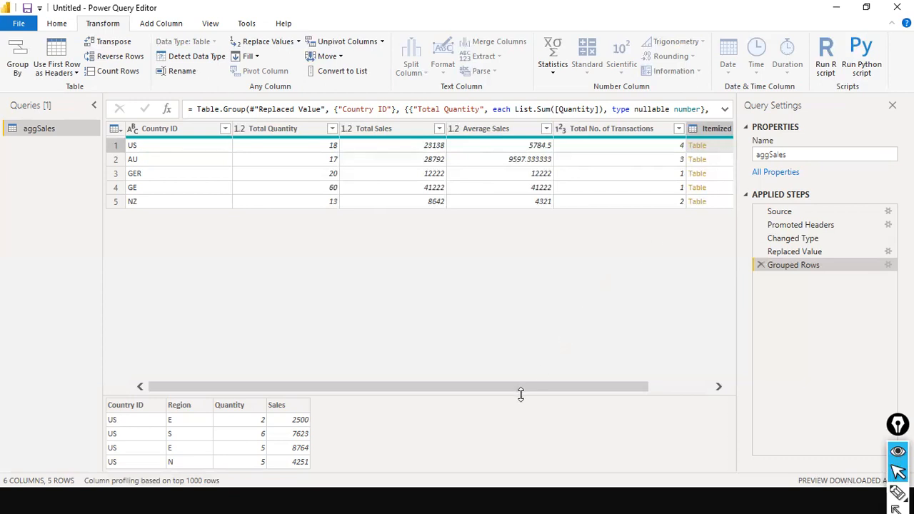
left_click_drag(536, 386, 600, 387)
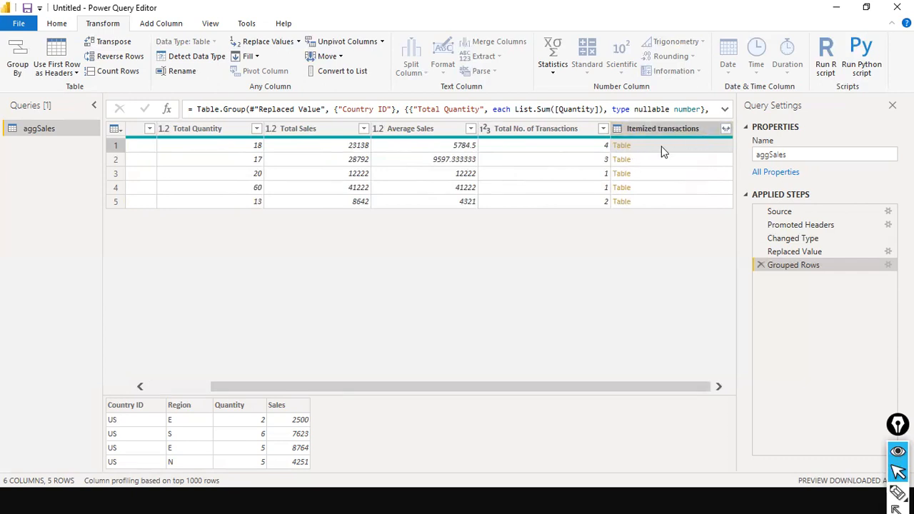
left_click(724, 128)
left_click(726, 128)
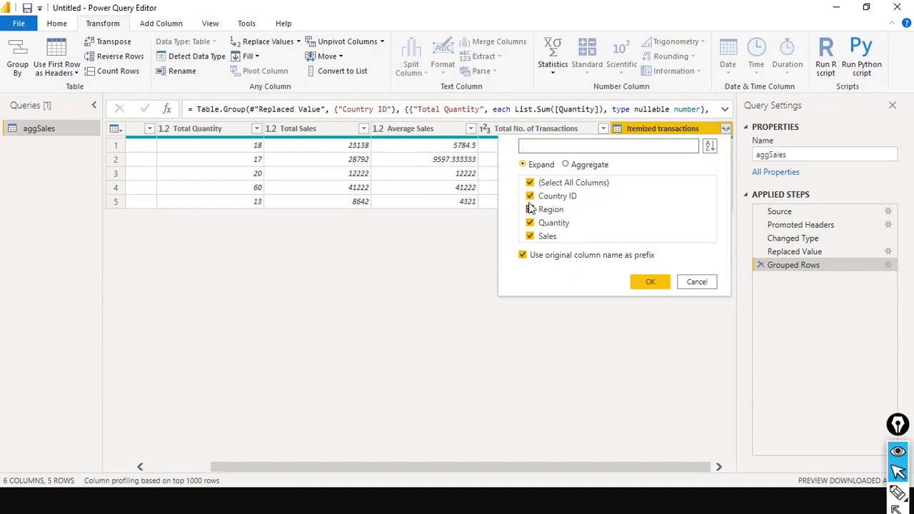
left_click(532, 260)
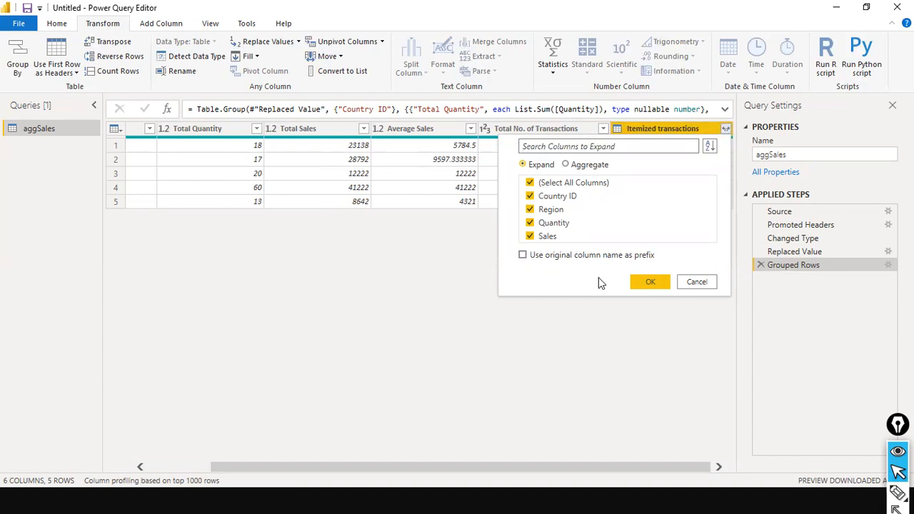
left_click(650, 282)
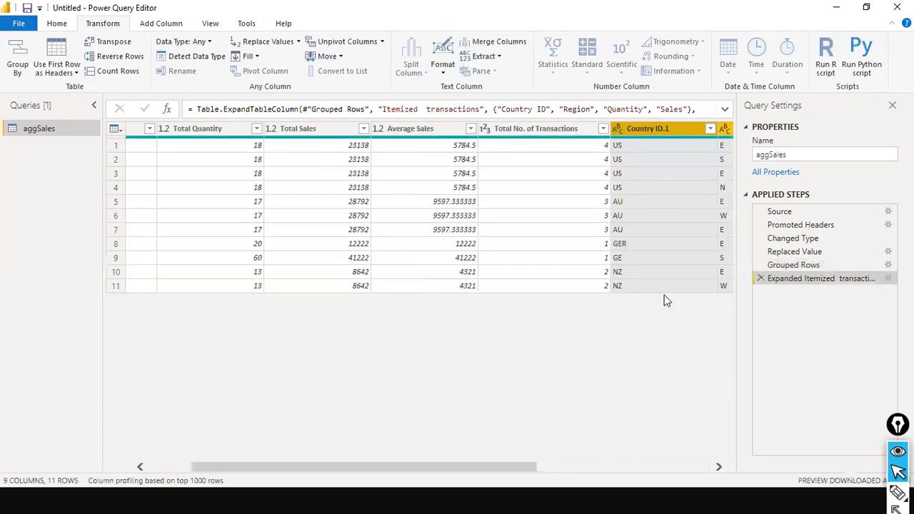
left_click_drag(528, 467, 360, 435)
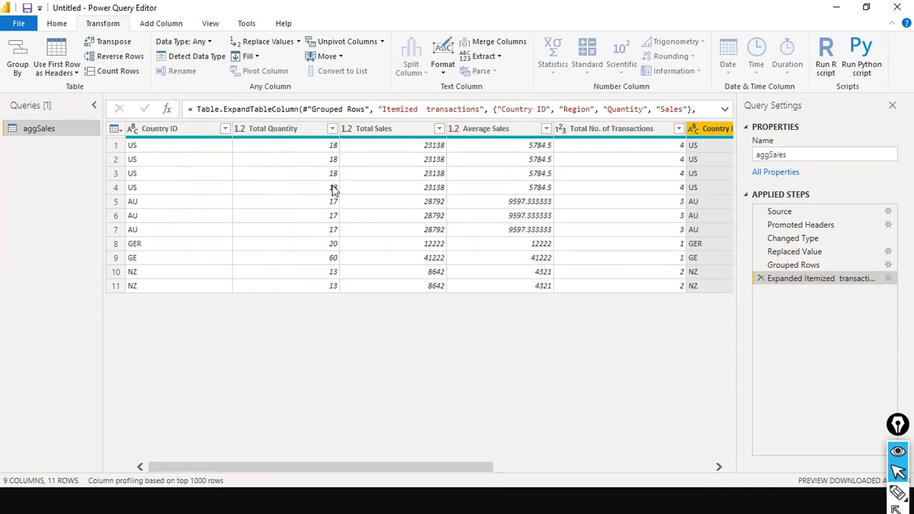
left_click_drag(468, 470, 578, 417)
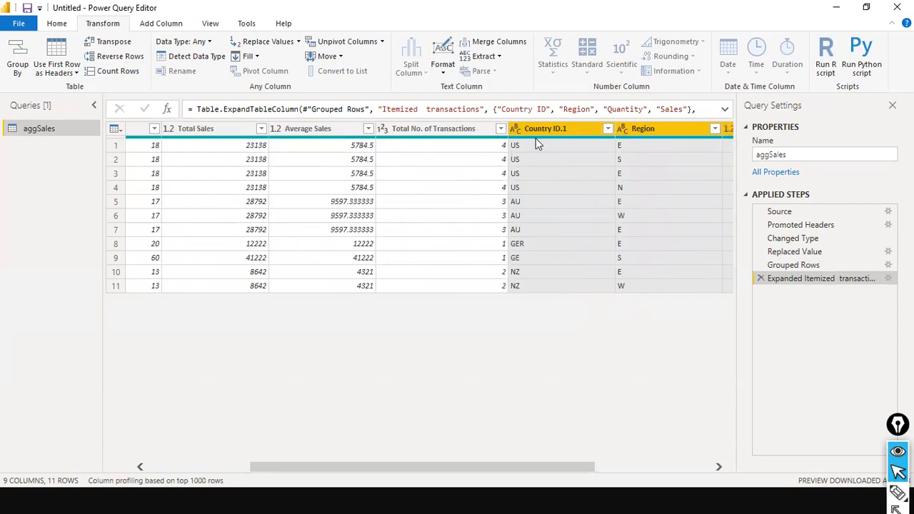
left_click_drag(535, 468, 638, 470)
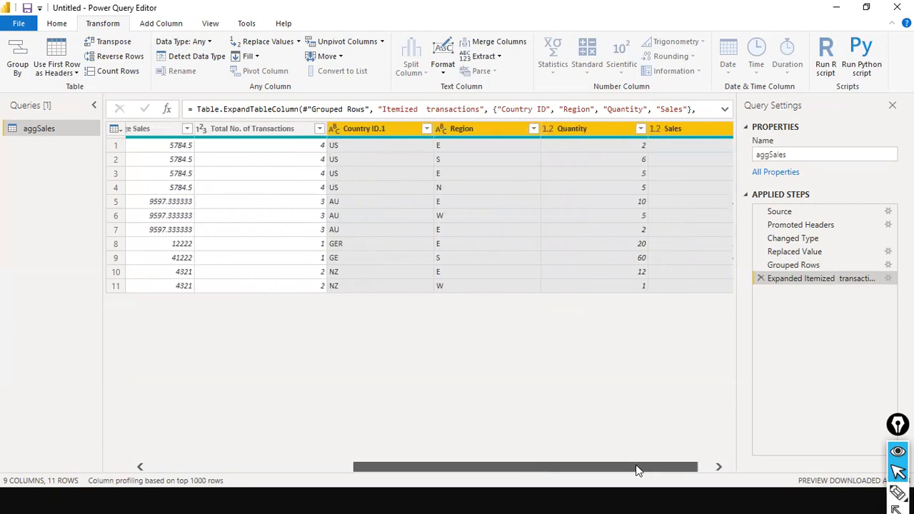
left_click(349, 465)
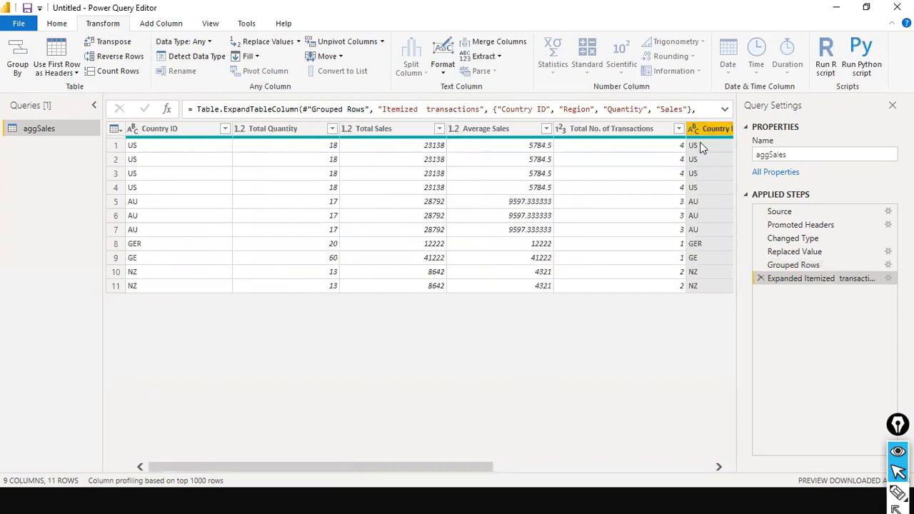
left_click(762, 278)
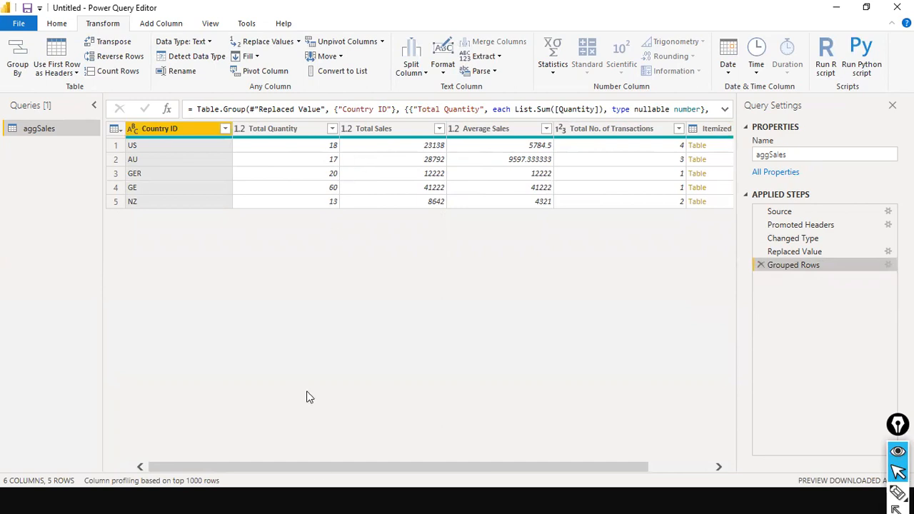
mouse_move(309, 406)
left_mouse_down()
mouse_move(332, 254)
mouse_move(311, 223)
left_mouse_up()
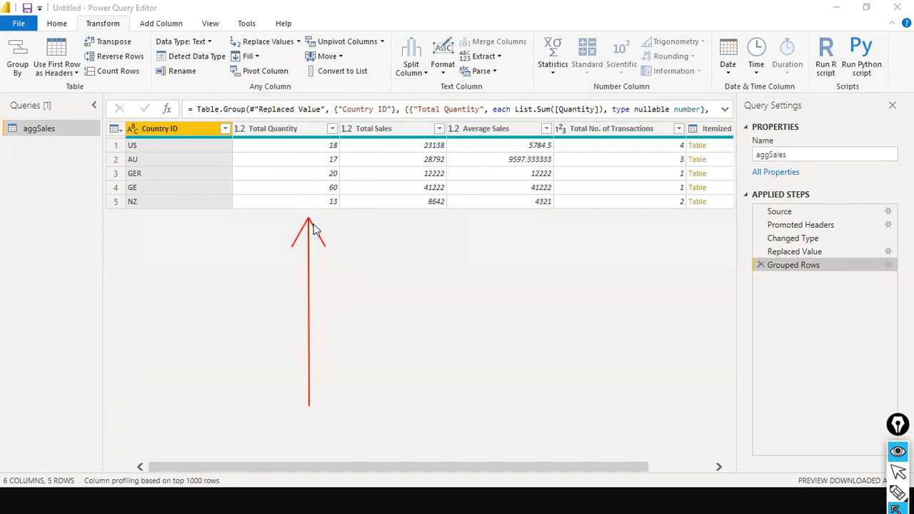
left_click_drag(405, 359, 420, 219)
left_click_drag(491, 353, 509, 214)
left_click_drag(602, 361, 607, 231)
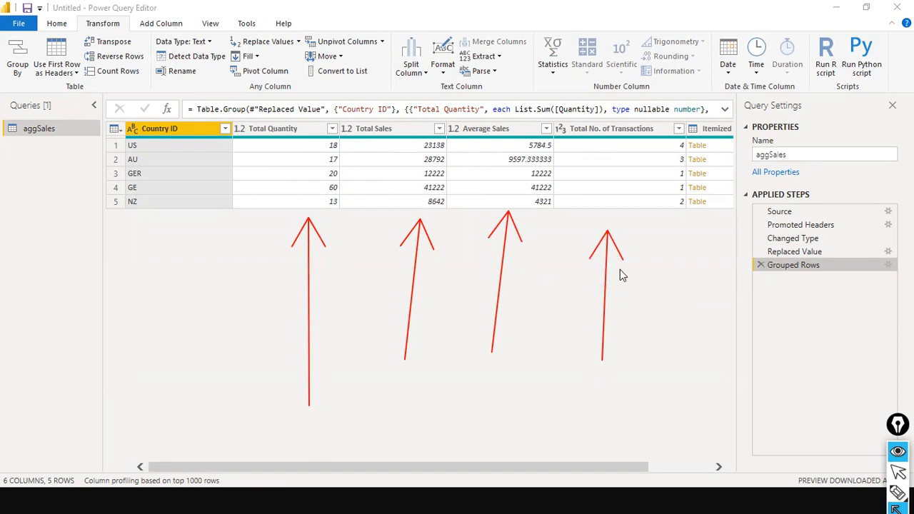
left_click_drag(709, 366, 708, 222)
key("ctrl+shift+7")
key("ctrl+shift+2")
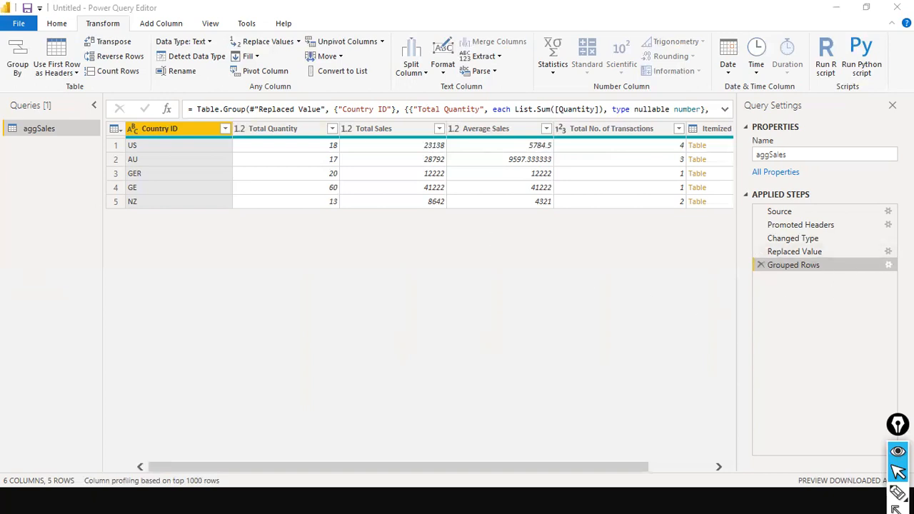
Step: Review the Grouped Rows settings, then compare the raw Source data with the grouped result
left_click(888, 265)
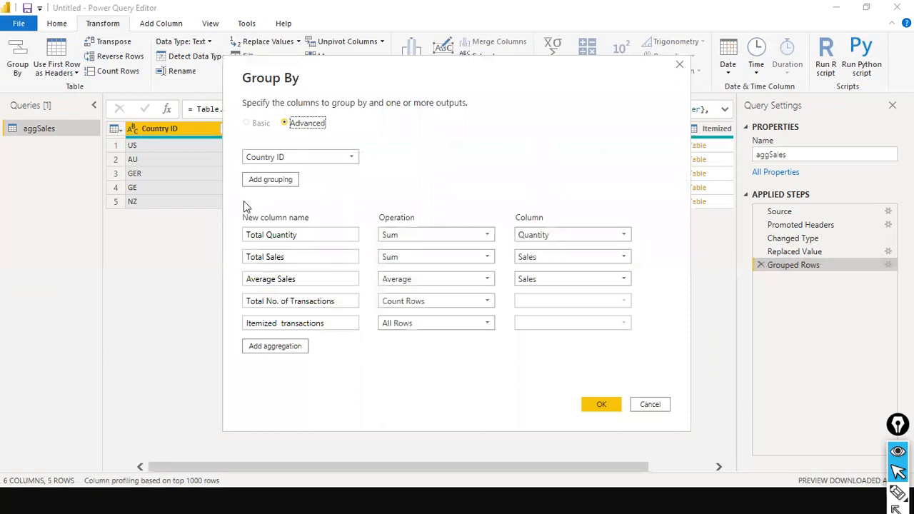
left_click_drag(408, 75, 556, 176)
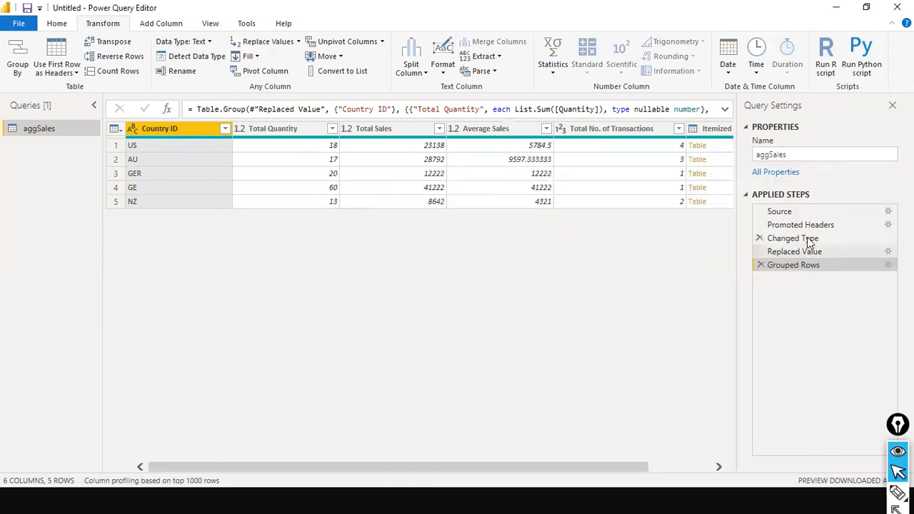
left_click(806, 212)
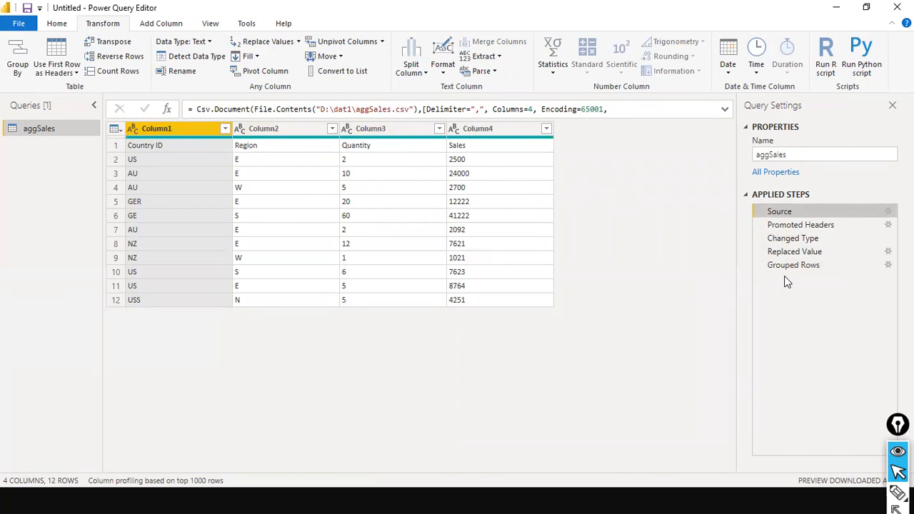
left_click(822, 268)
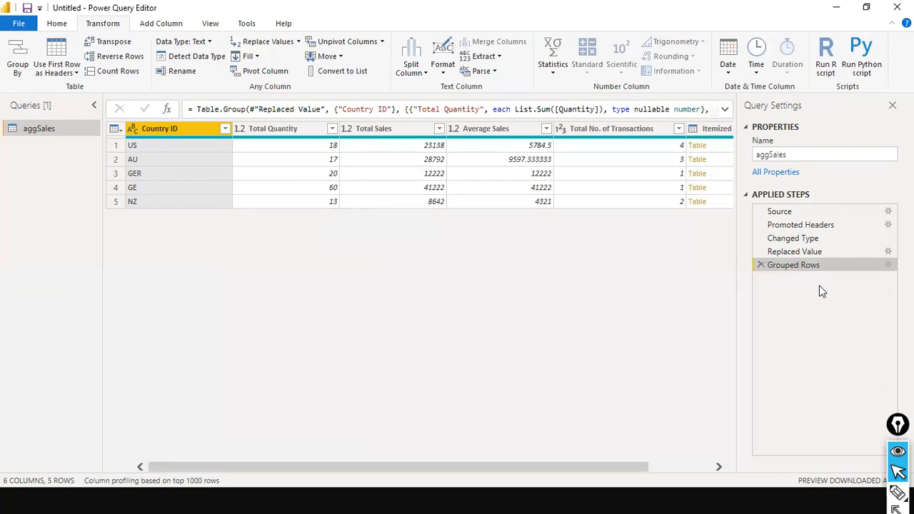
Step: Show aggSales at the Promoted Headers step: Country ID, Region, Quantity and Sales over 11 rows
left_click(803, 214)
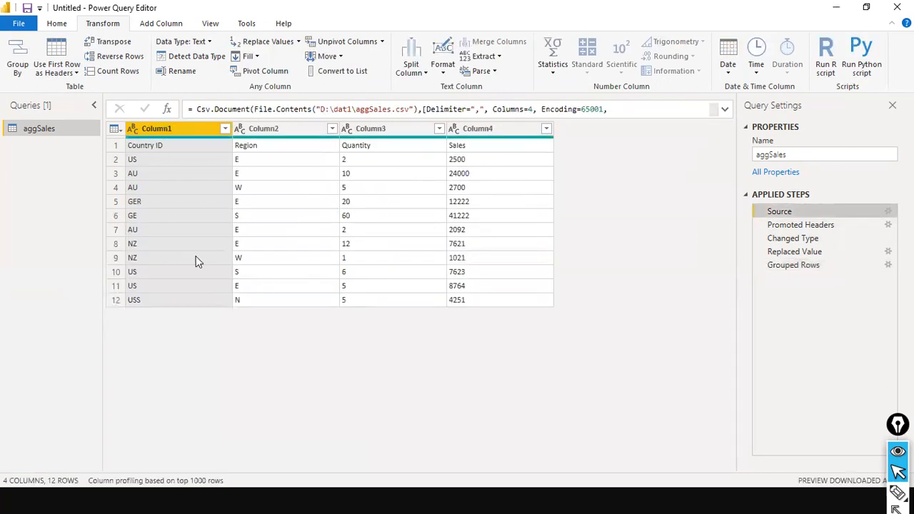
left_click(821, 227)
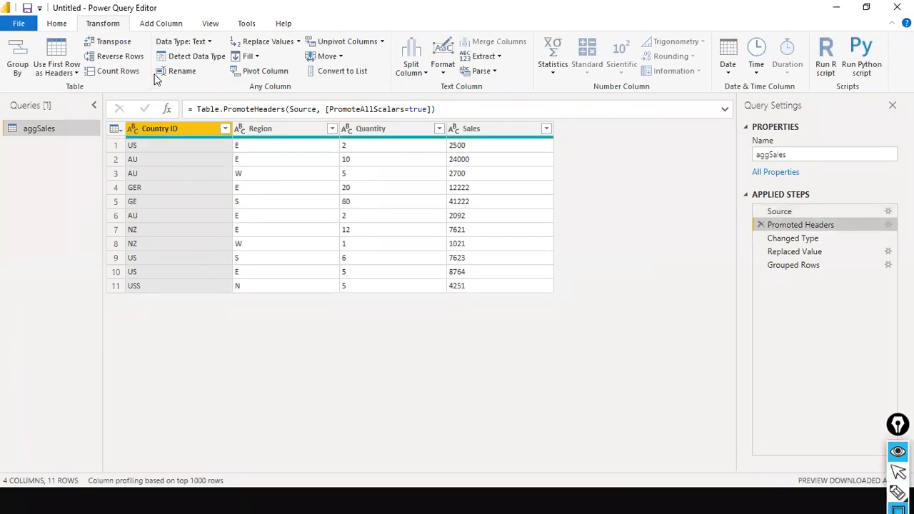
left_click_drag(166, 57, 167, 111)
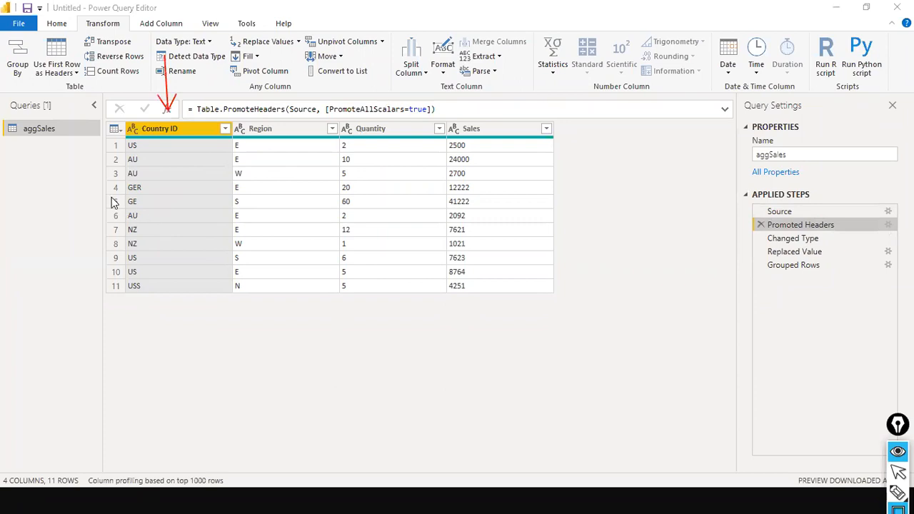
left_click_drag(110, 95, 331, 163)
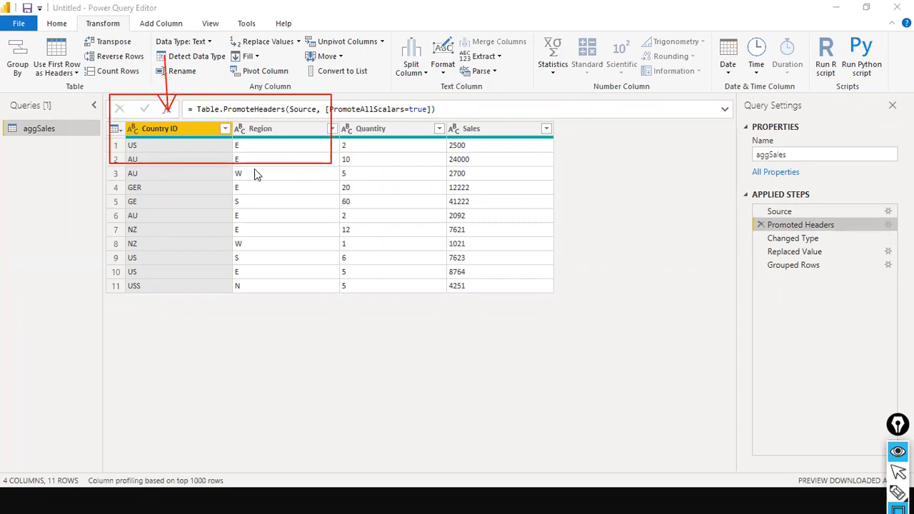
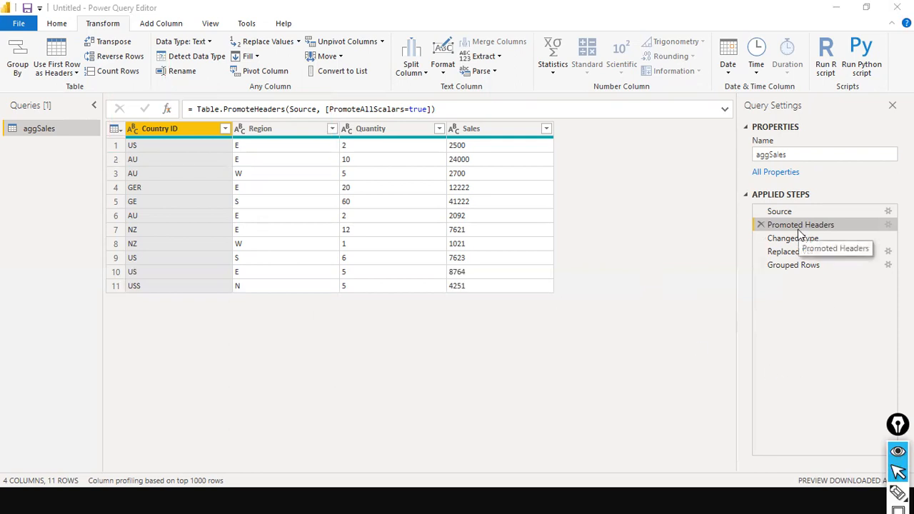
Step: Preview aggSales at the Replaced Value step, where the USS Country ID entry now reads US
left_click(795, 254)
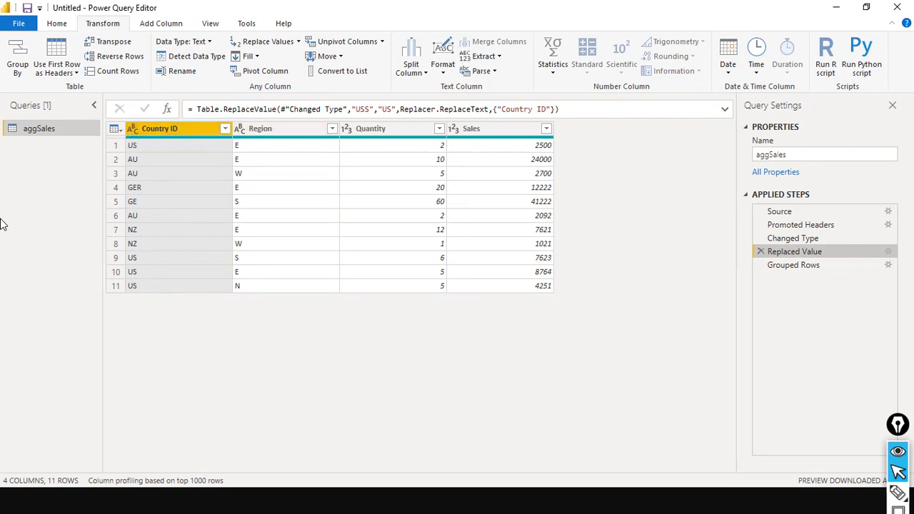
left_click_drag(20, 145, 117, 147)
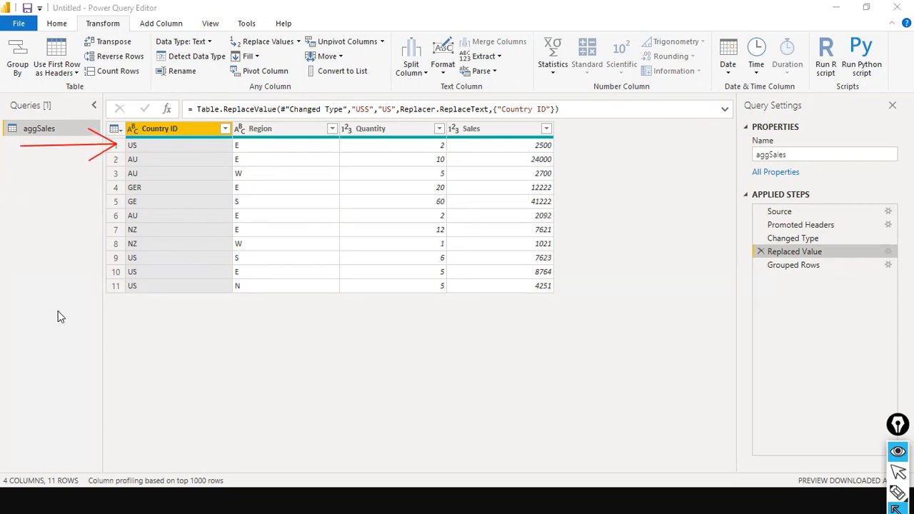
left_click_drag(101, 269, 109, 271)
left_click_drag(406, 271, 423, 278)
left_click_drag(387, 145, 428, 146)
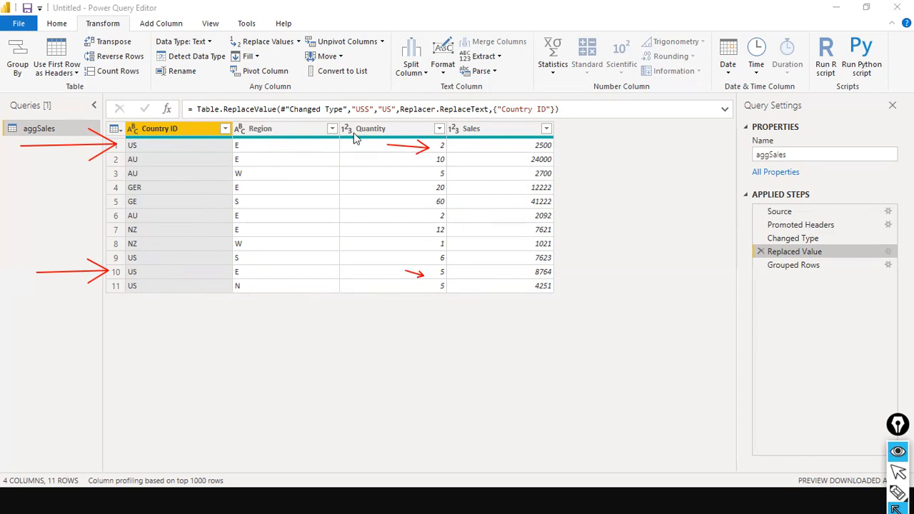
left_click_drag(493, 145, 518, 144)
left_click_drag(500, 272, 532, 272)
key("ctrl+shift+2")
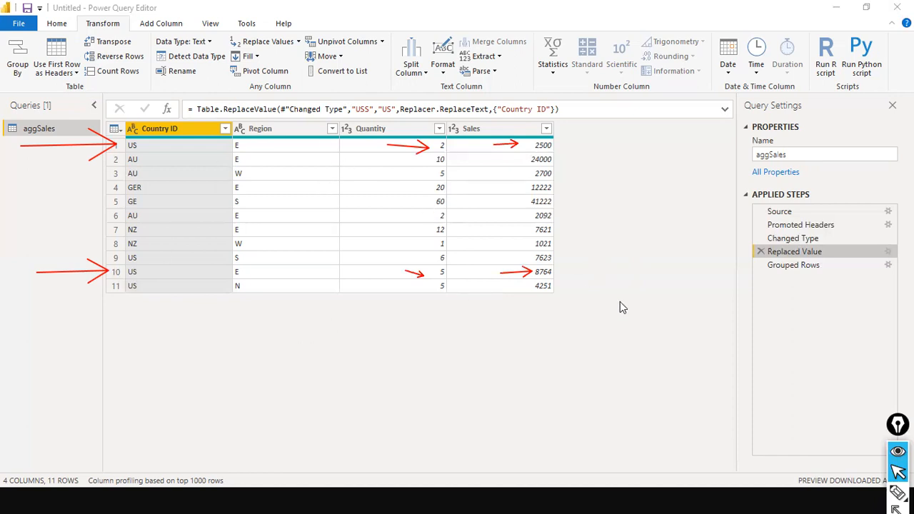
key("ctrl+shift+7")
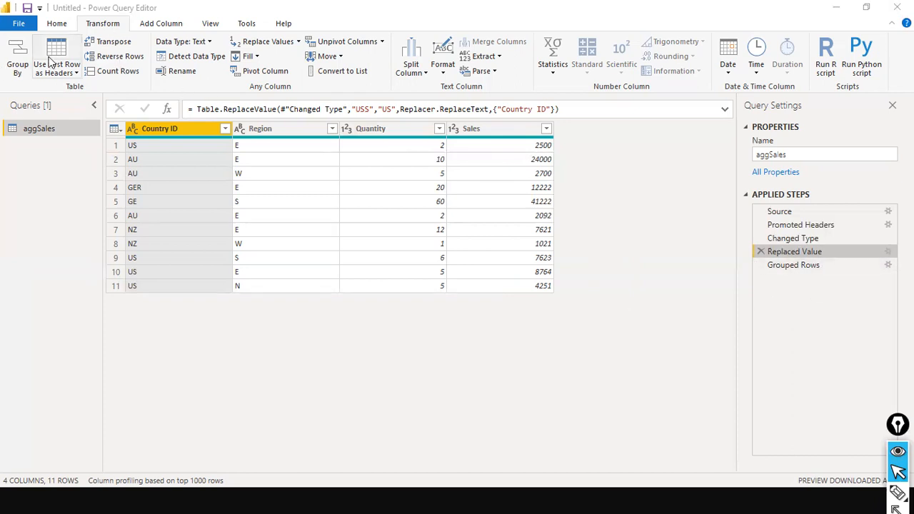
Step: Add Region as a second grouping column beside Country ID in Grouped Rows, giving nine rows
left_click(778, 269)
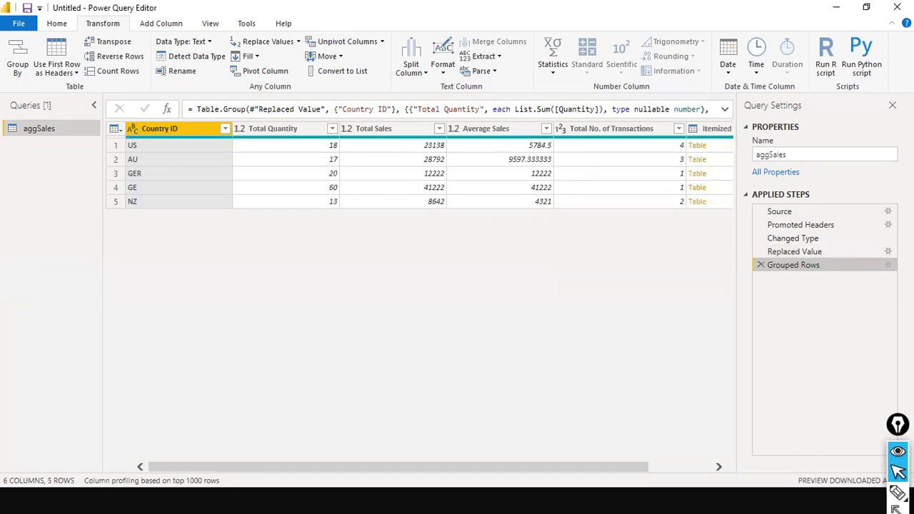
left_click(889, 266)
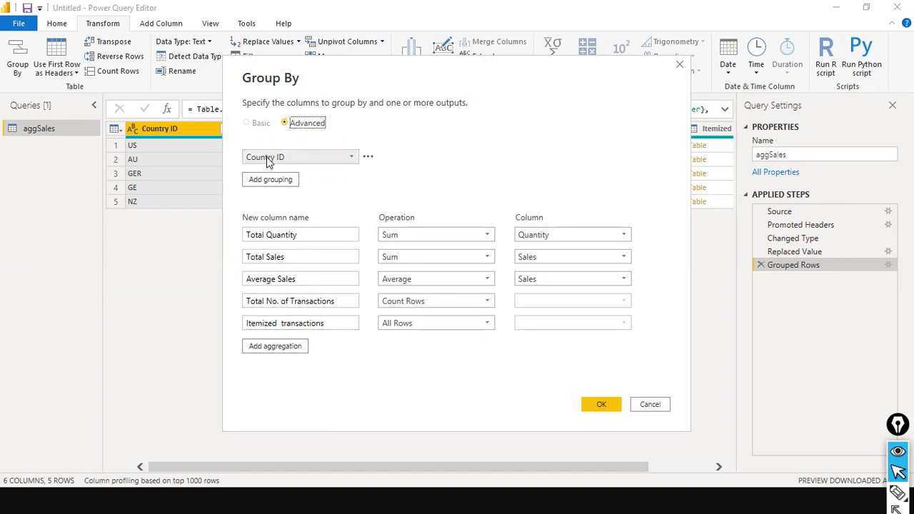
left_click(288, 181)
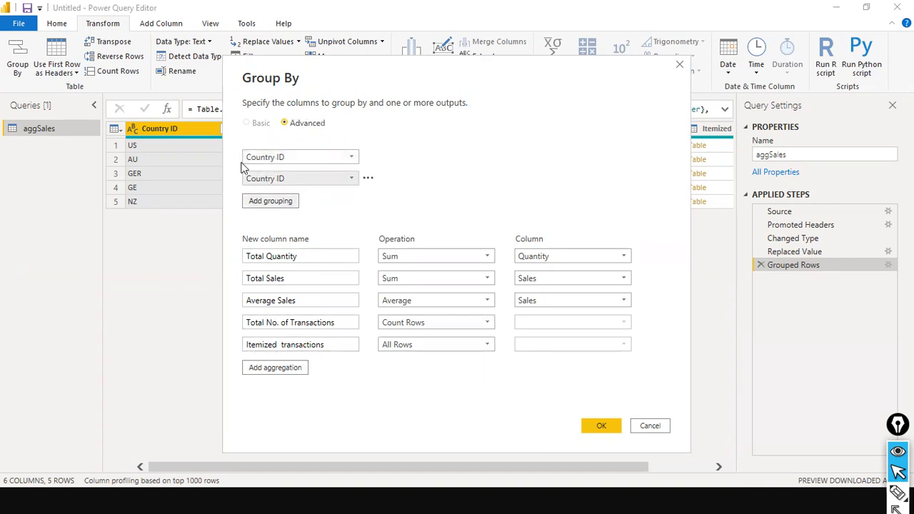
left_click(354, 178)
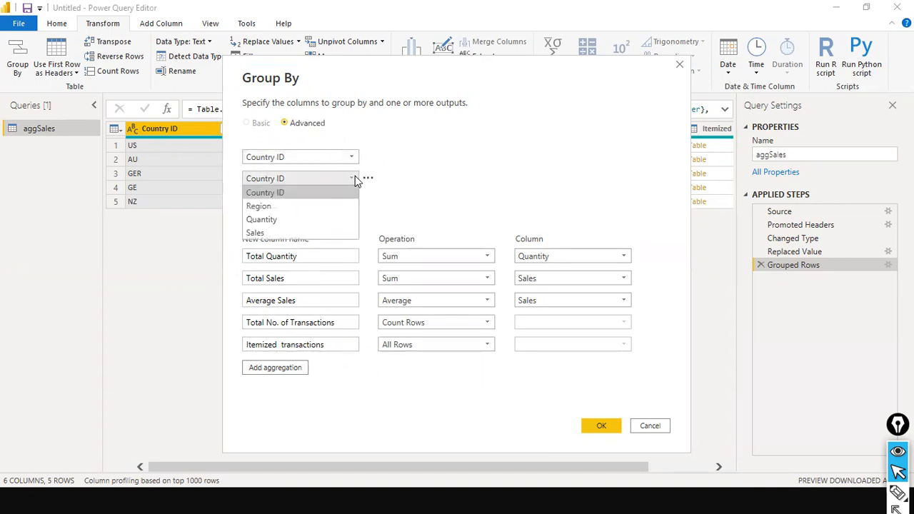
left_click(326, 206)
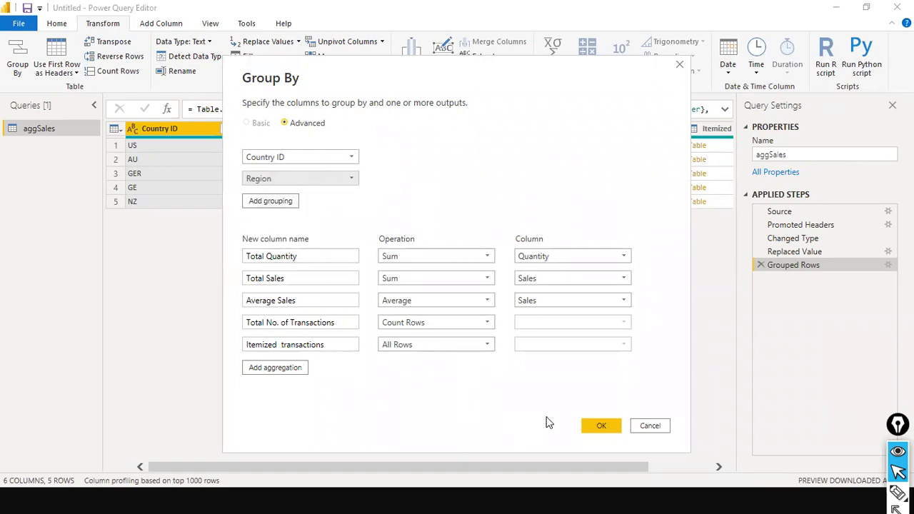
left_click(602, 427)
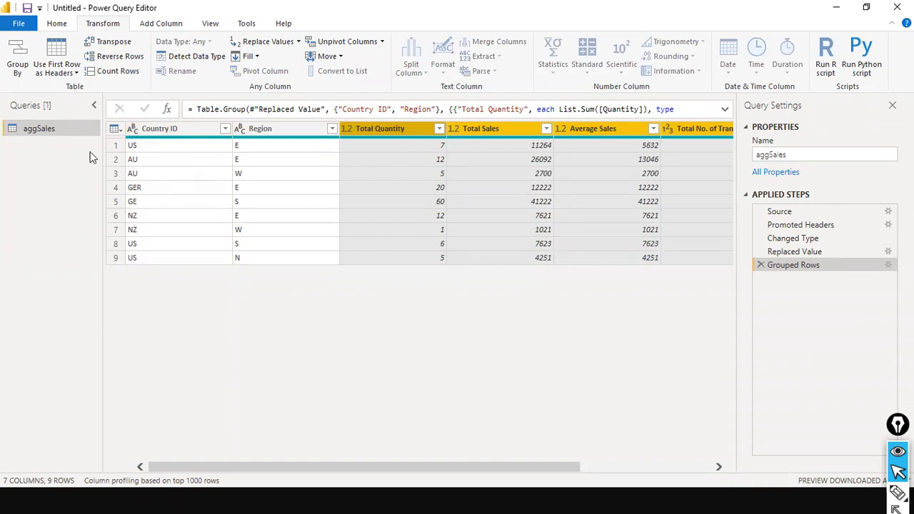
left_click_drag(16, 151, 116, 145)
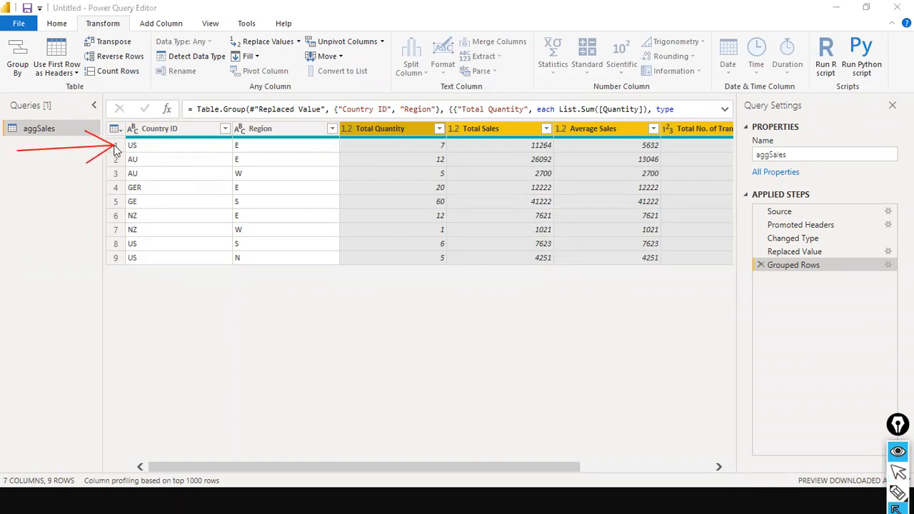
left_click(38, 277)
mouse_move(77, 190)
left_mouse_down()
mouse_move(121, 188)
mouse_move(126, 200)
left_mouse_up()
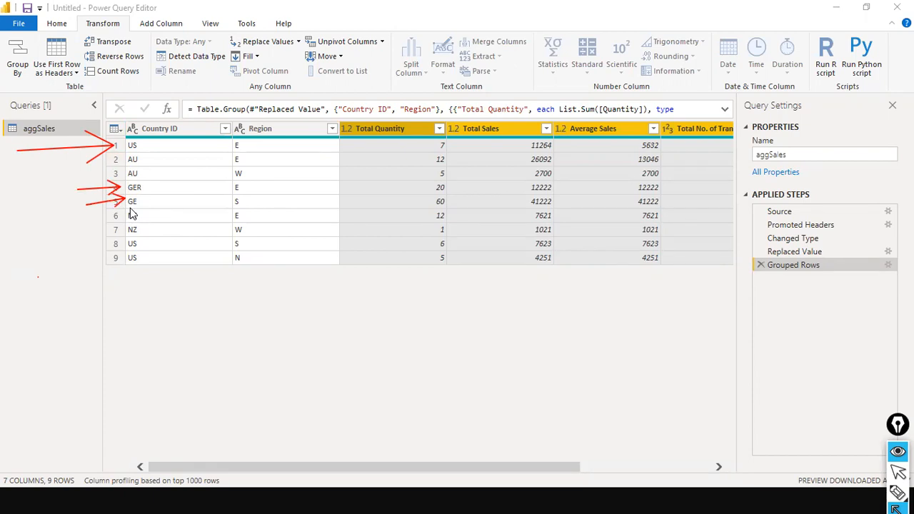
key("ctrl+shift+7")
key("ctrl+shift+2")
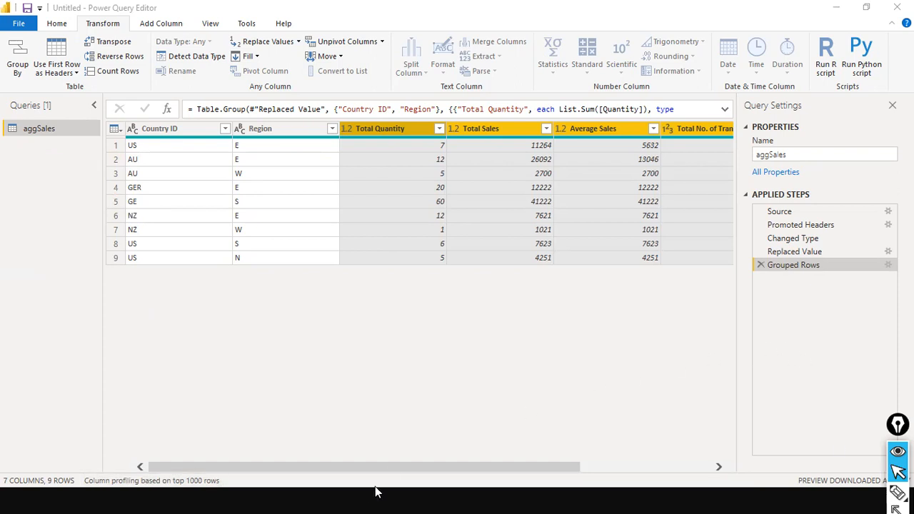
left_click_drag(392, 474, 67, 352)
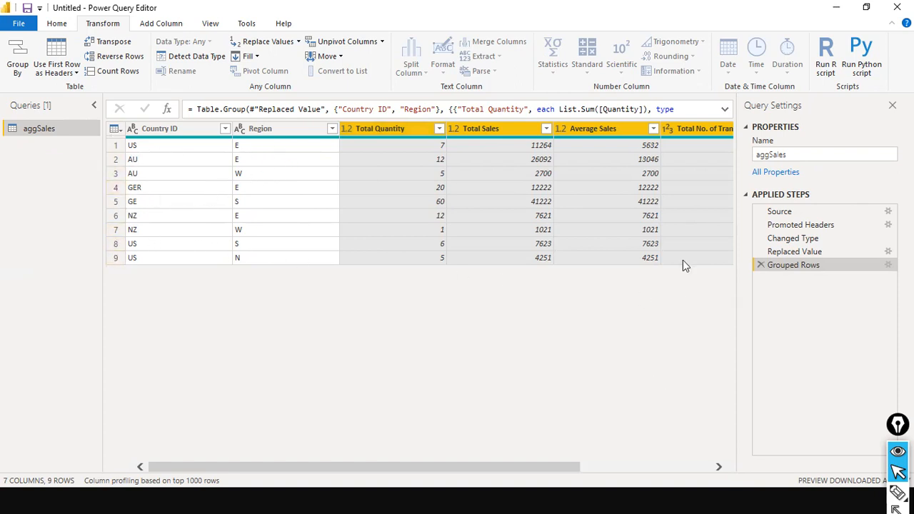
left_click_drag(365, 468, 547, 477)
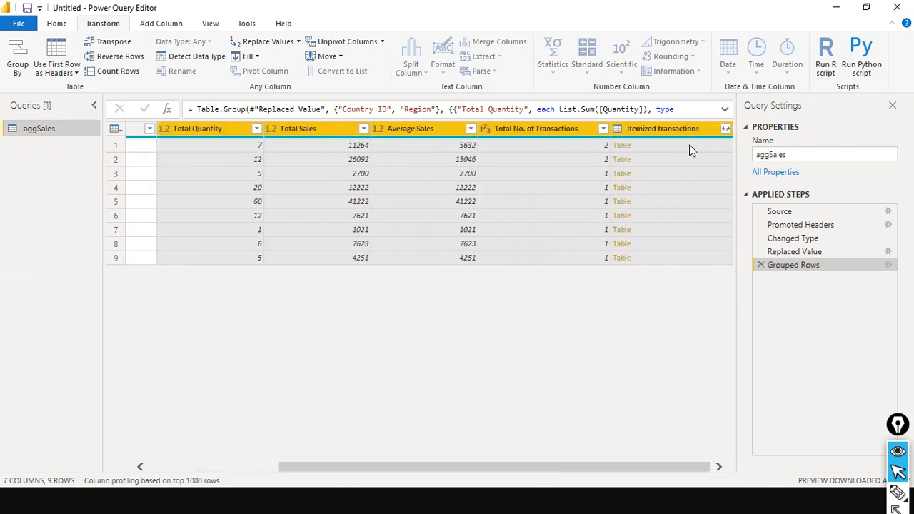
Step: Preview the nested rows behind each group, from US and AU E through AU W to US N
left_click(693, 145)
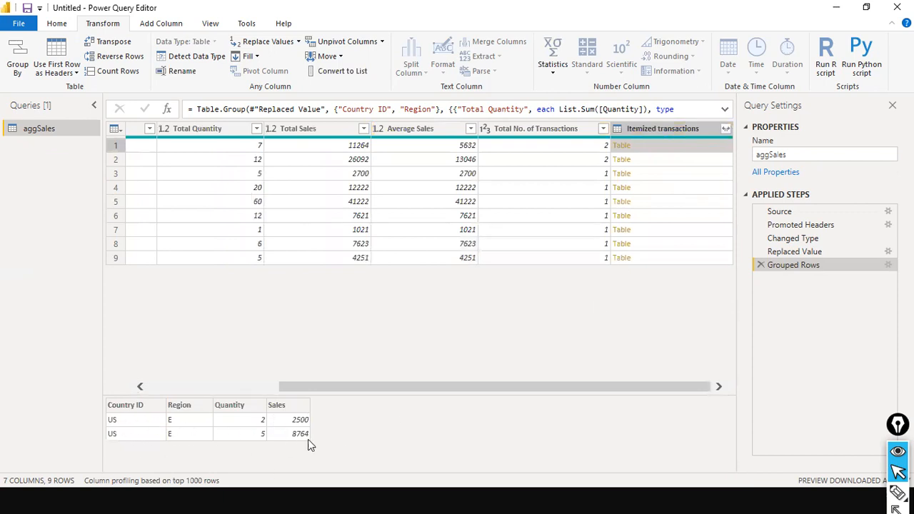
left_click(701, 164)
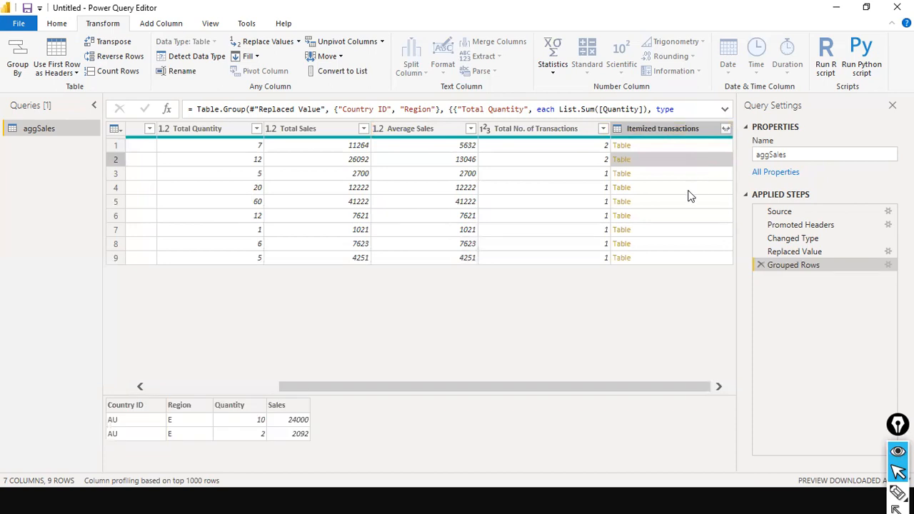
left_click_drag(455, 387, 302, 364)
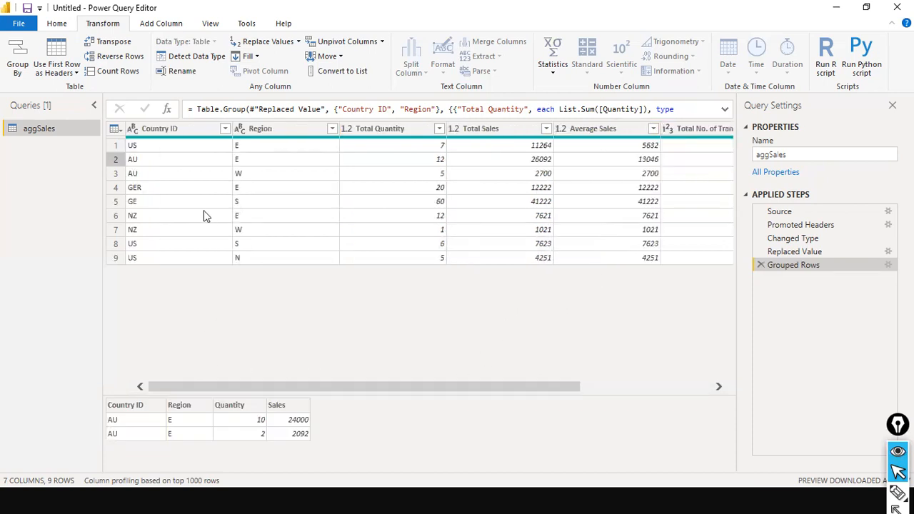
left_click_drag(358, 390, 602, 388)
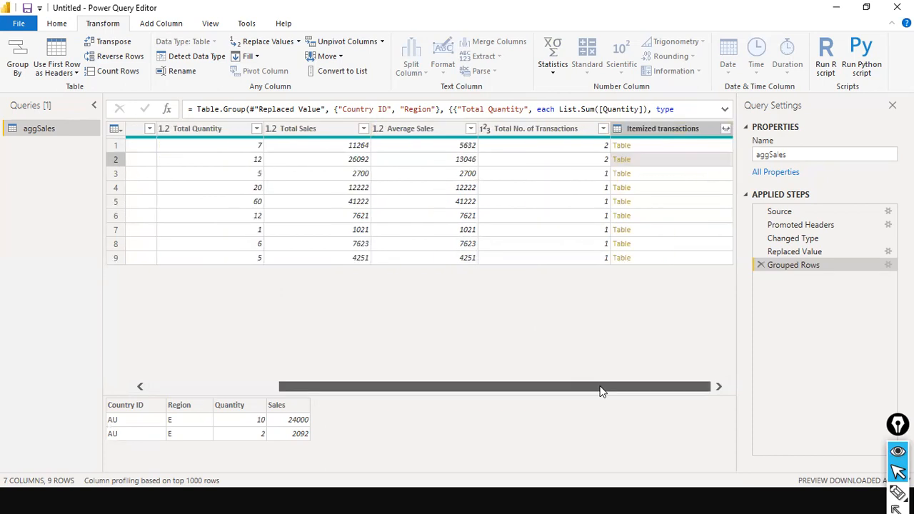
left_click(660, 173)
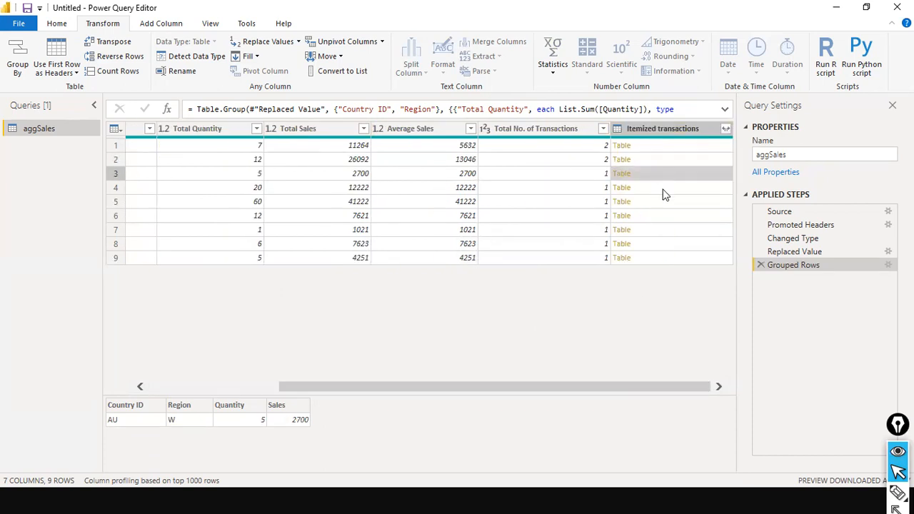
left_click(661, 189)
left_click(659, 200)
left_click(656, 216)
left_click(653, 243)
left_click(656, 259)
left_click(658, 173)
left_click(659, 159)
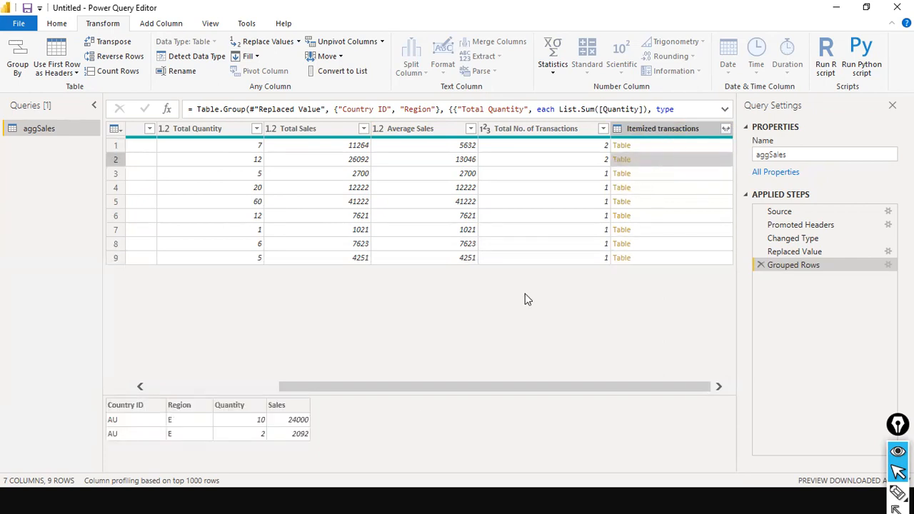
Step: Highlight the US–E group's totals of quantity 7 and sales 11264, from transactions 2500 and 8764
left_click(267, 390)
left_click_drag(266, 390, 493, 402)
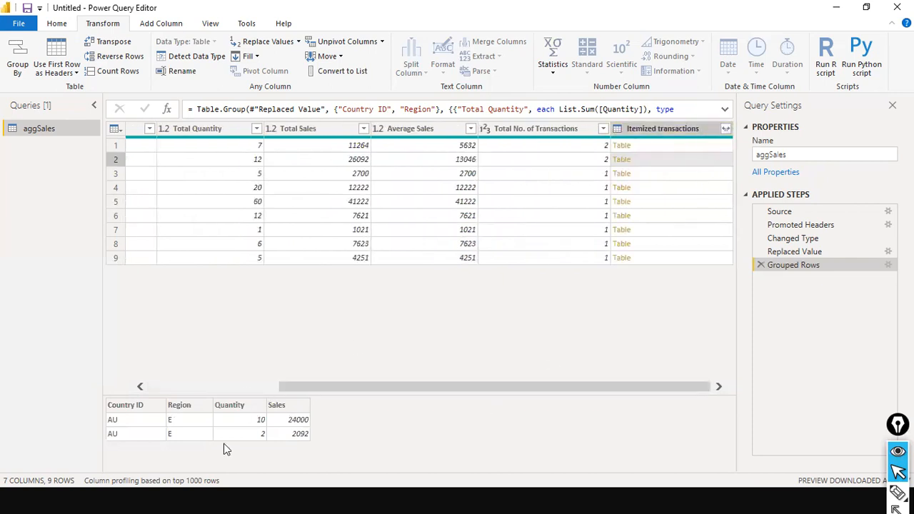
left_click(266, 389)
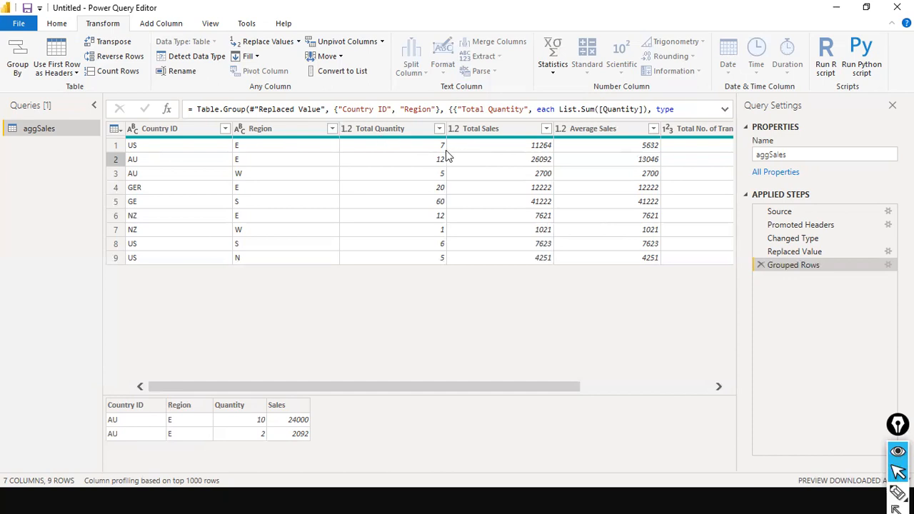
left_click(698, 152)
left_click_drag(610, 386, 714, 392)
left_click(699, 147)
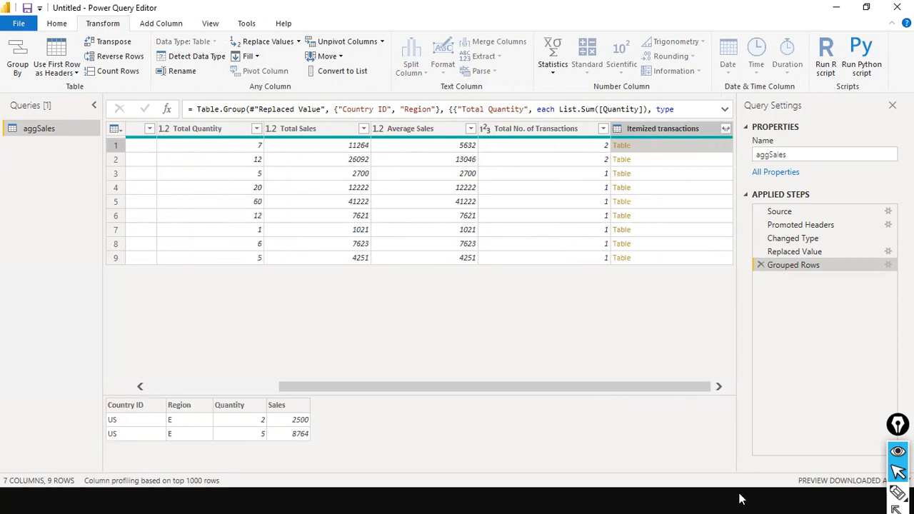
left_click_drag(412, 386, 270, 383)
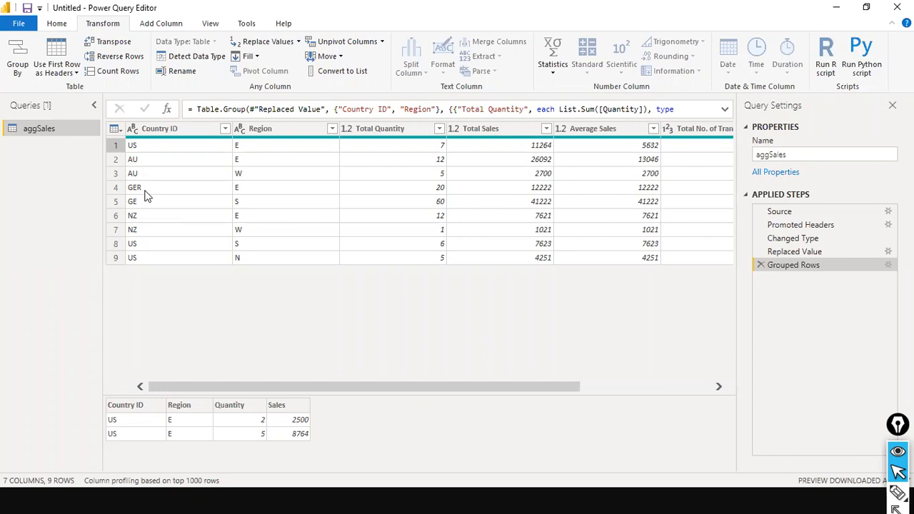
Step: Step back through the Changed Type and Promoted Headers steps of aggSales
right_click(156, 127)
left_click(714, 276)
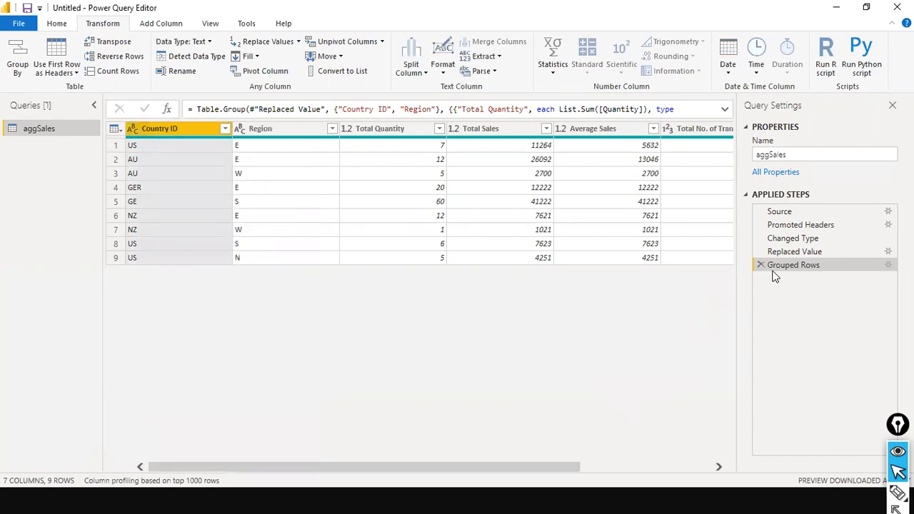
left_click(793, 238)
left_click(800, 225)
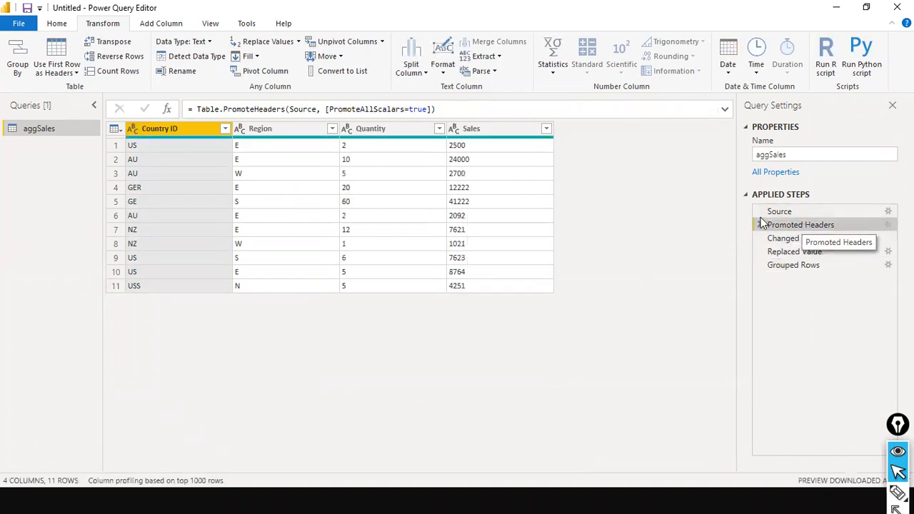
Step: Cancel a mid-query Country ID replacement and return to the 11-row Replaced Value step
right_click(188, 128)
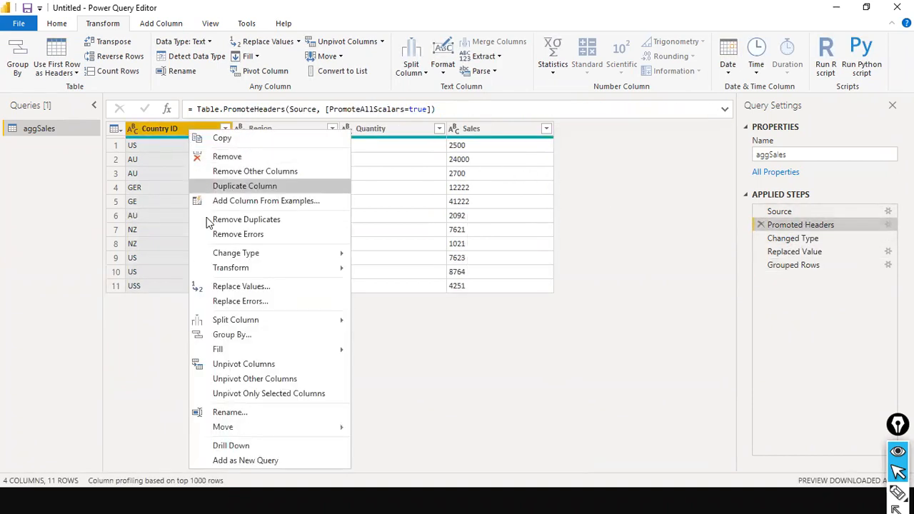
left_click(247, 286)
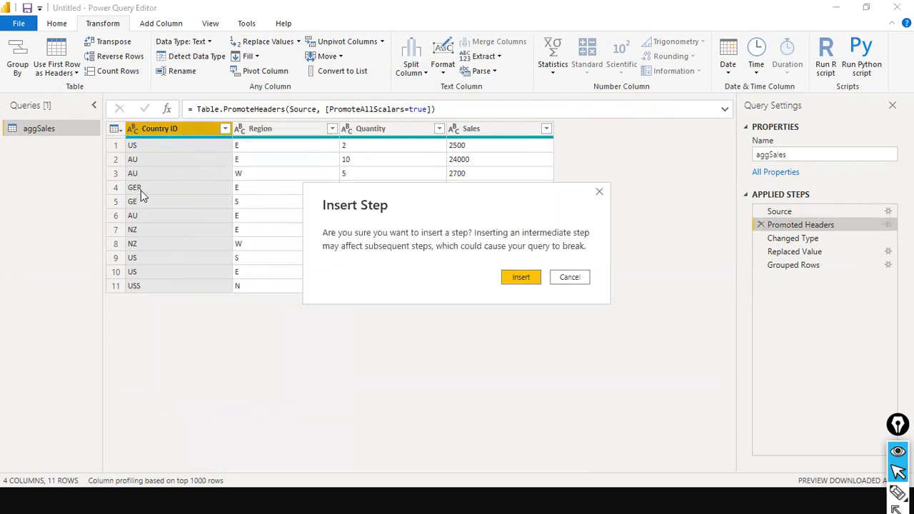
left_click(572, 277)
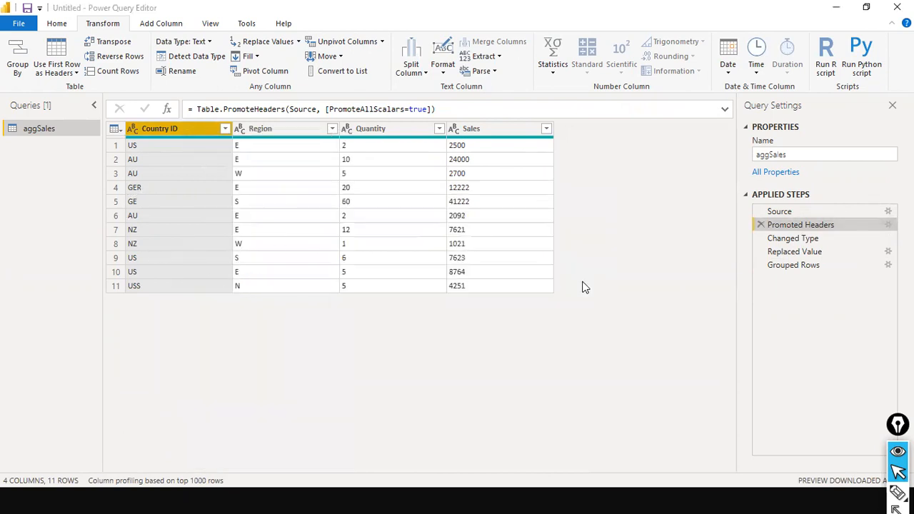
left_click(841, 238)
left_click(827, 261)
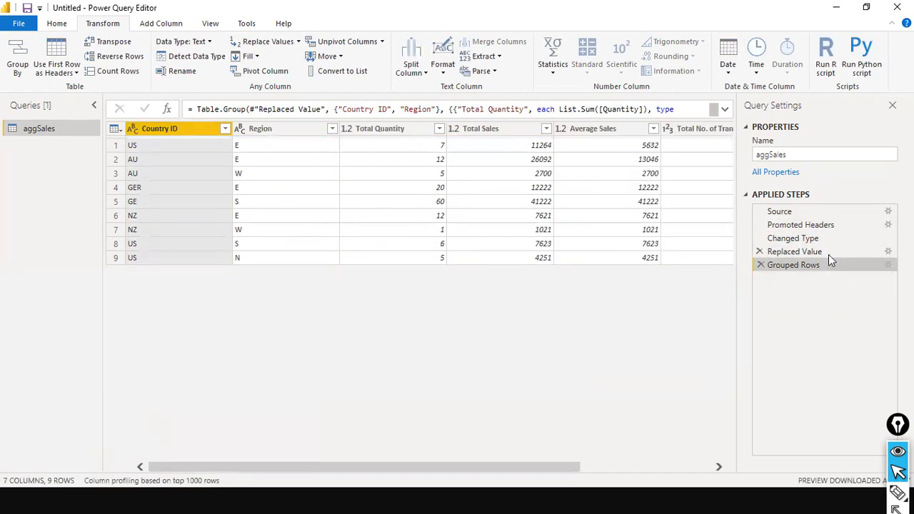
left_click(829, 254)
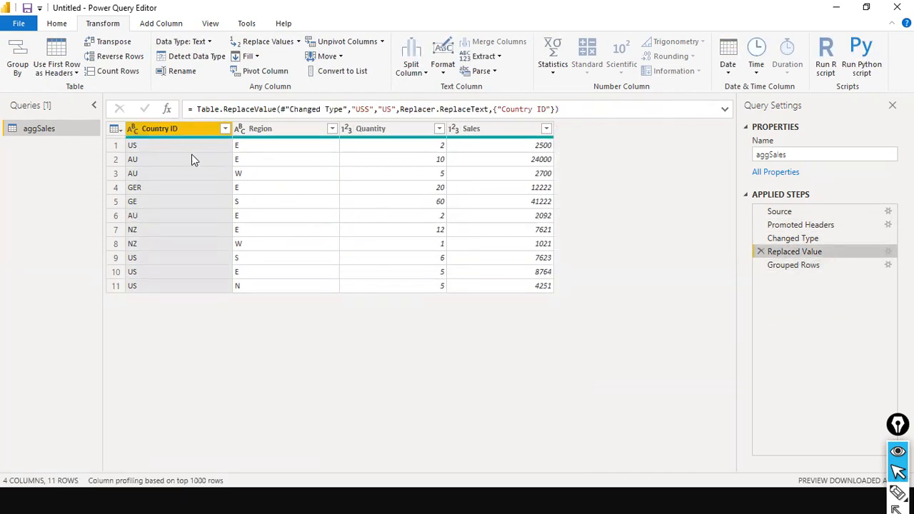
Step: Insert a Replaced Value1 step on Country ID that replaces GE with GER
right_click(185, 128)
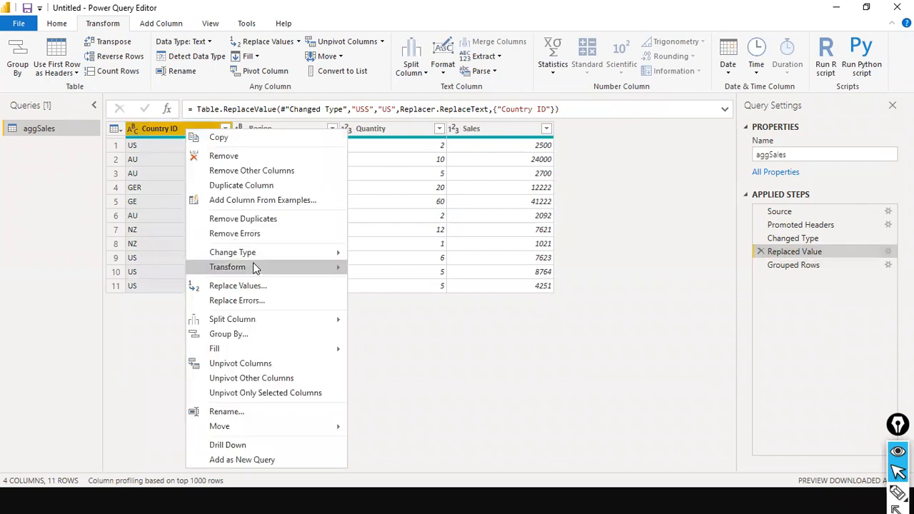
left_click(257, 286)
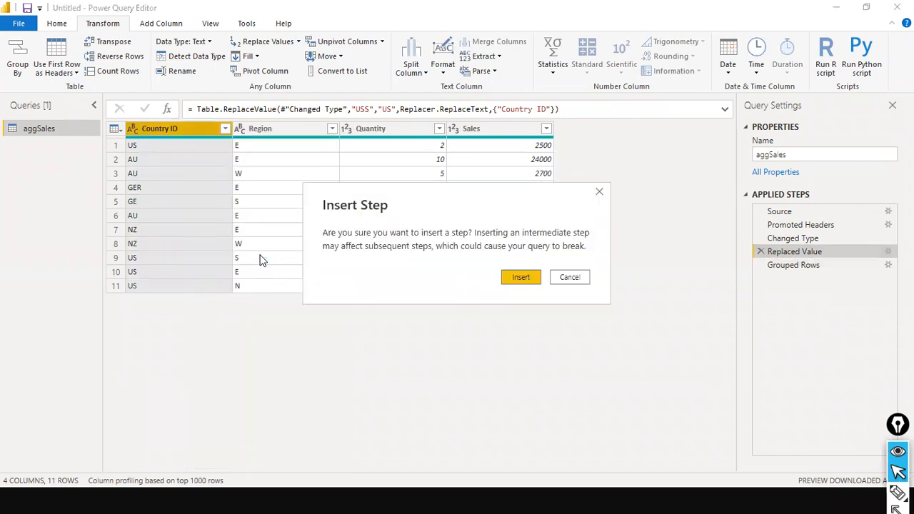
left_click(521, 277)
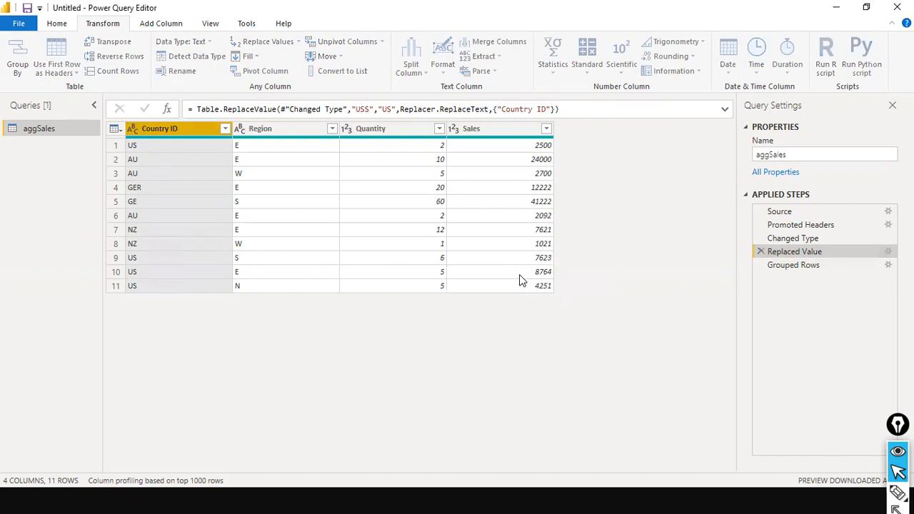
type("GER")
key("BackSpace")
key("Tab")
type("GER")
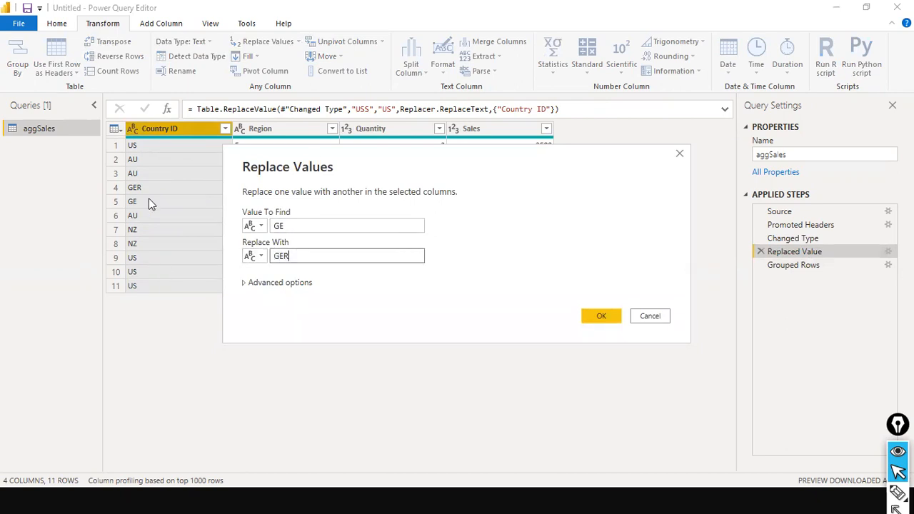
left_click(598, 321)
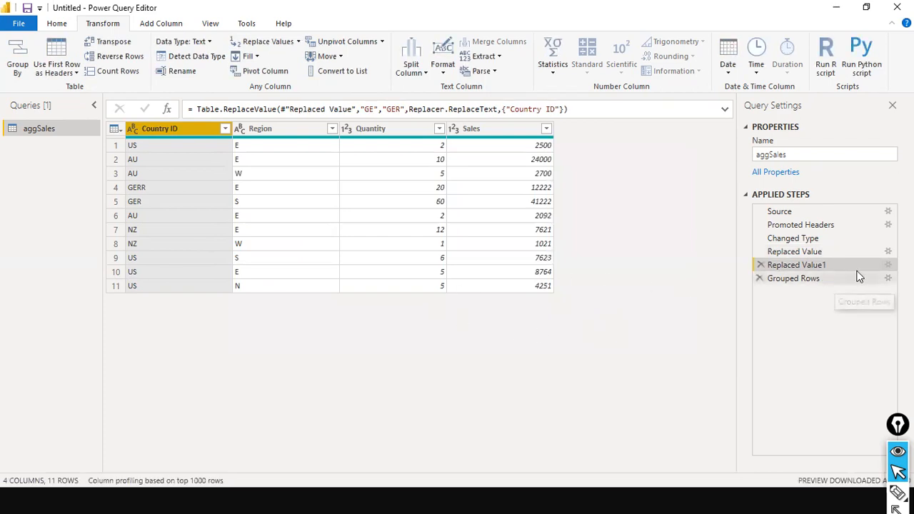
Step: Edit Replaced Value1 so it replaces GERR with GER instead
left_click(886, 267)
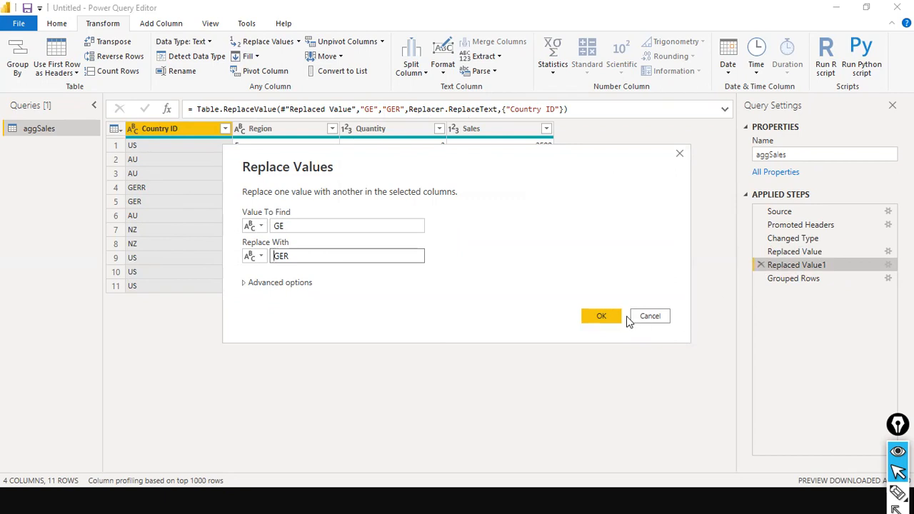
left_click(303, 225)
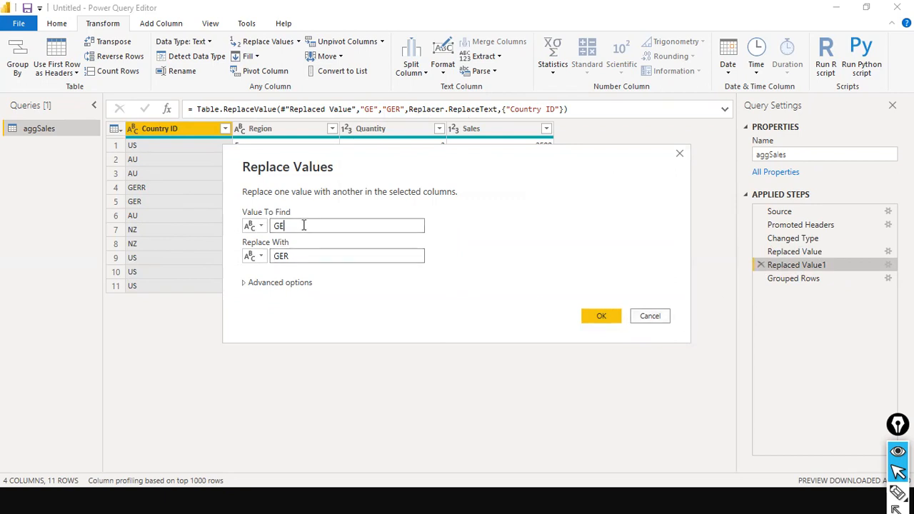
key("Tab")
key("Tab")
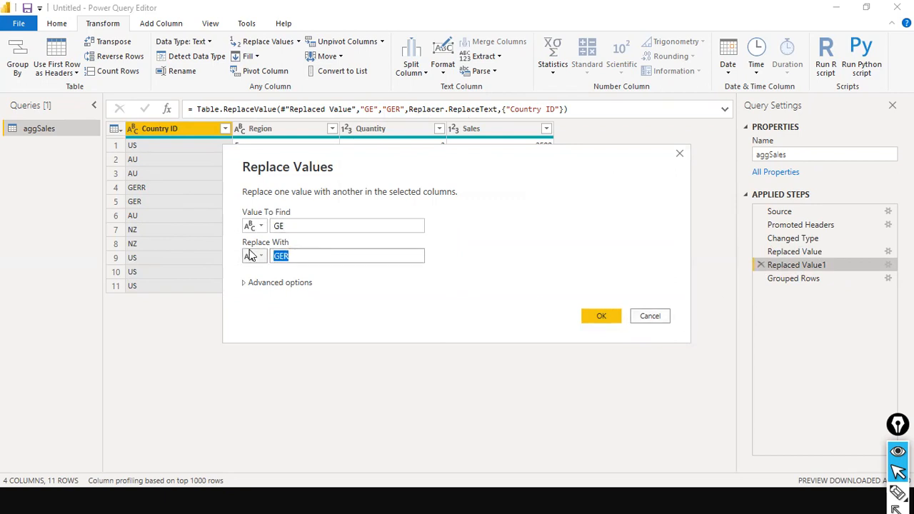
left_click(594, 320)
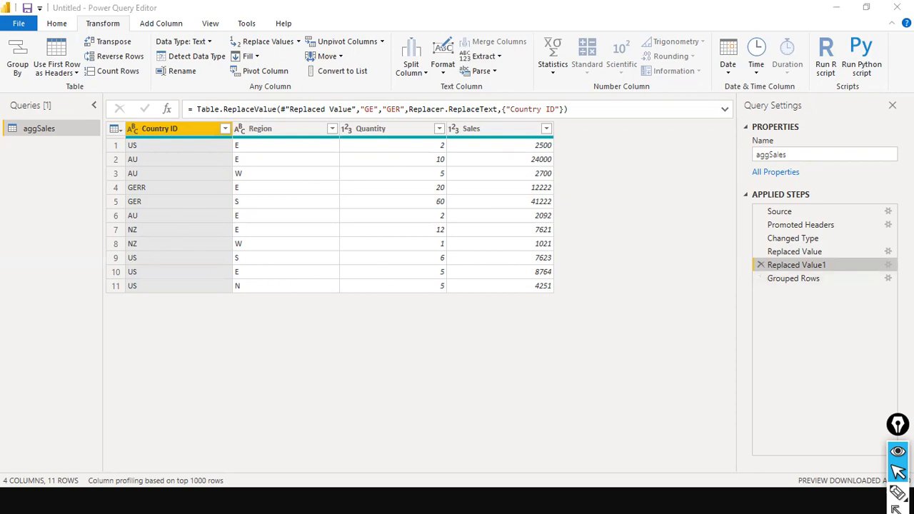
left_click(889, 266)
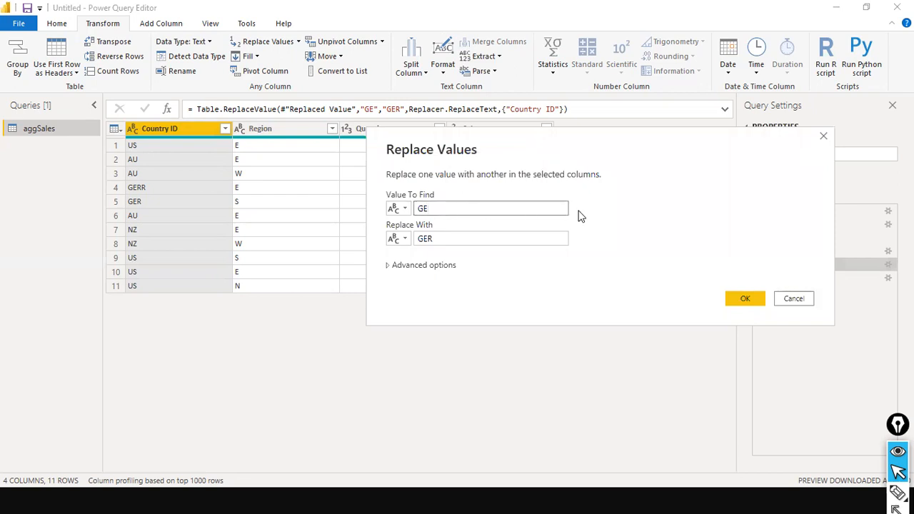
type("RR")
key("Tab")
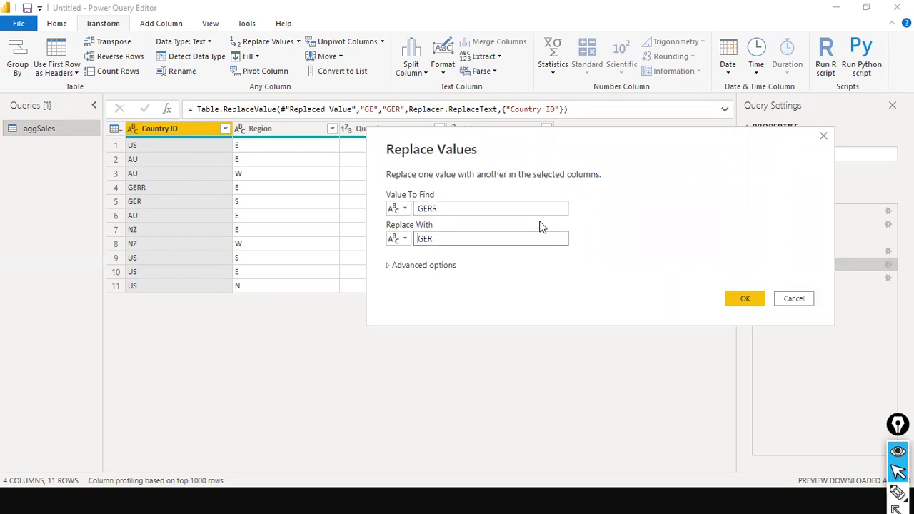
left_click(745, 299)
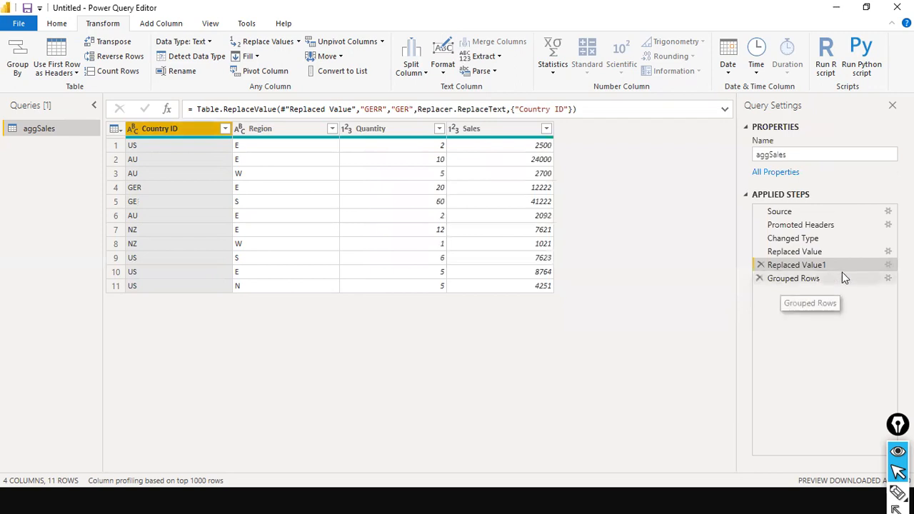
left_click(888, 265)
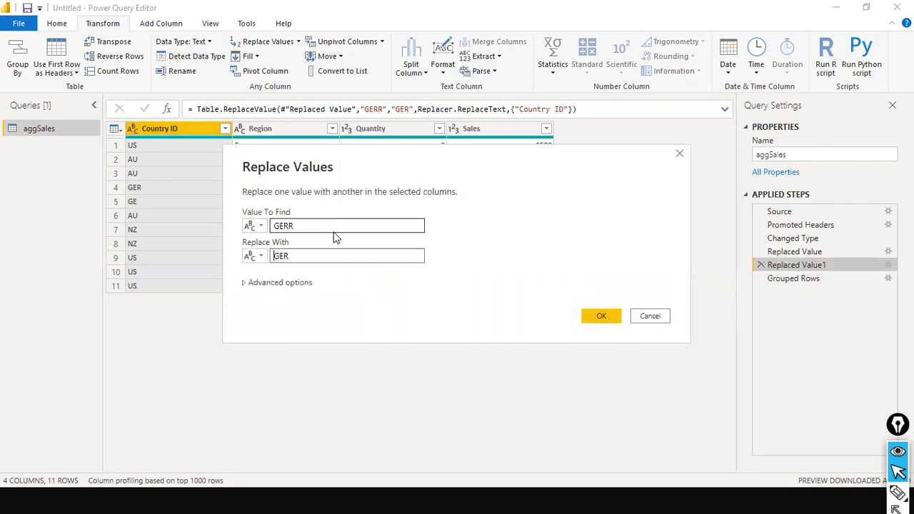
Step: Compare the Country ID values at the Replaced Value and Replaced Value1 steps
left_click(652, 316)
left_click_drag(803, 253, 790, 252)
left_click(790, 251)
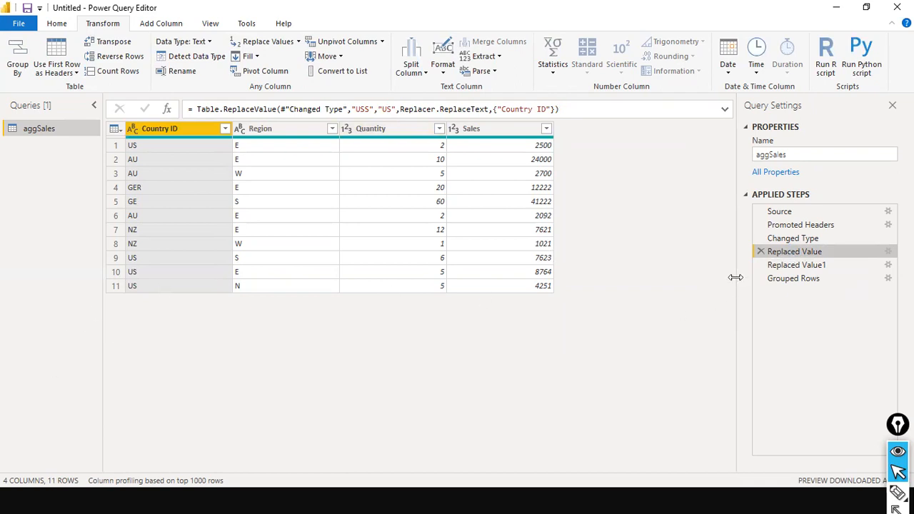
left_click(782, 268)
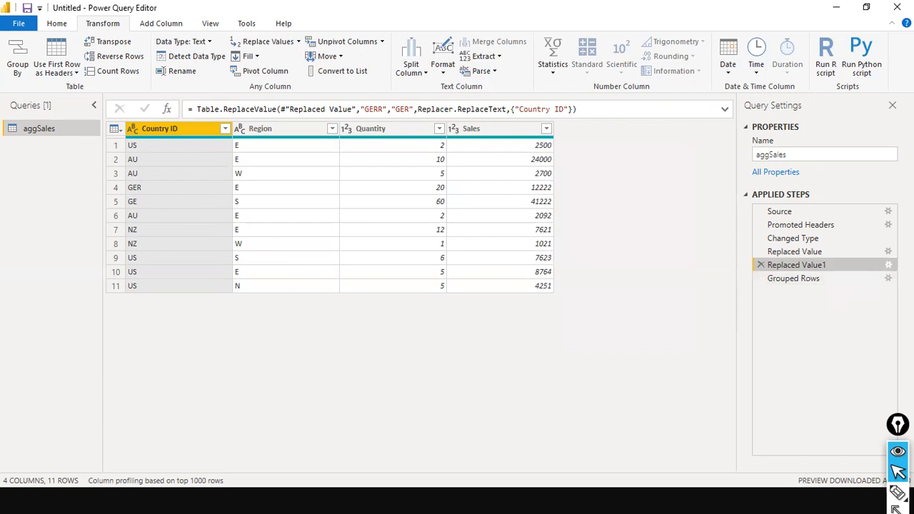
left_click(850, 252)
left_click(858, 267)
Step: Change Replaced Value1 to replace GER with GE, then view the grouped result
key("shift+Tab")
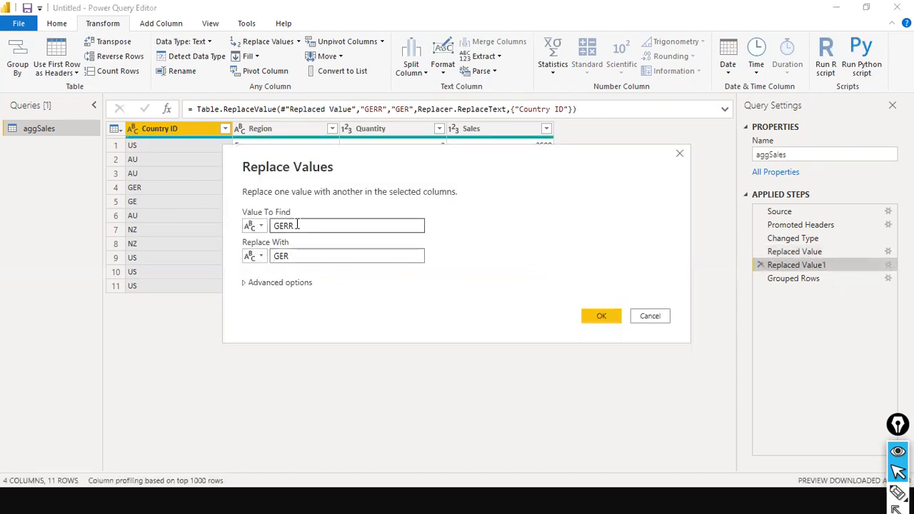
type("GE")
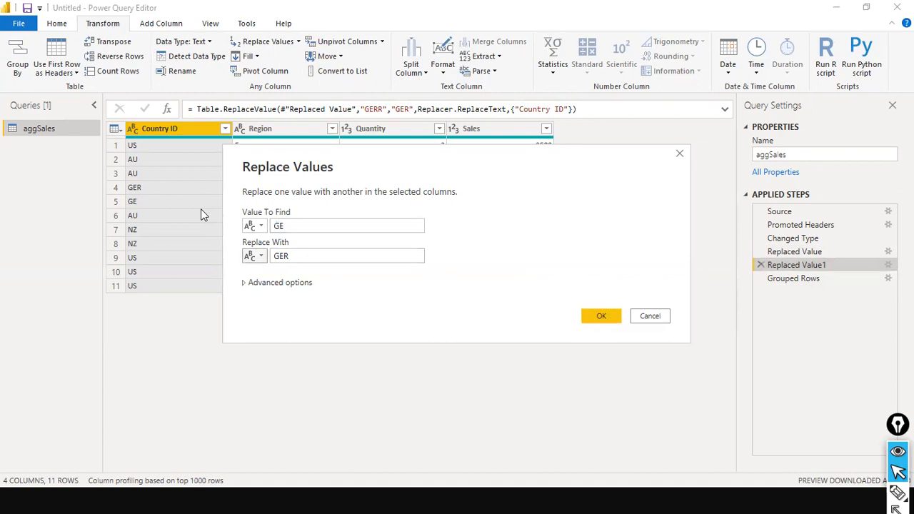
type("R")
key("Tab")
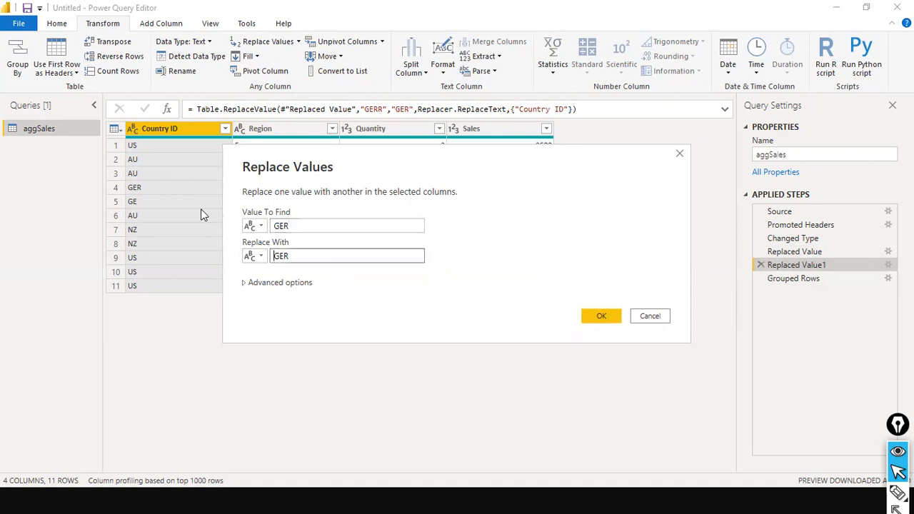
type("GE")
left_click(602, 317)
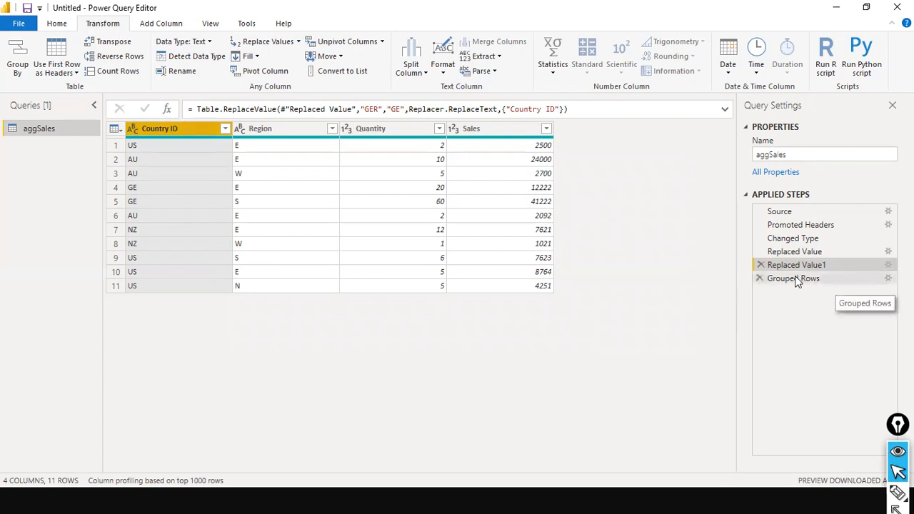
left_click(796, 280)
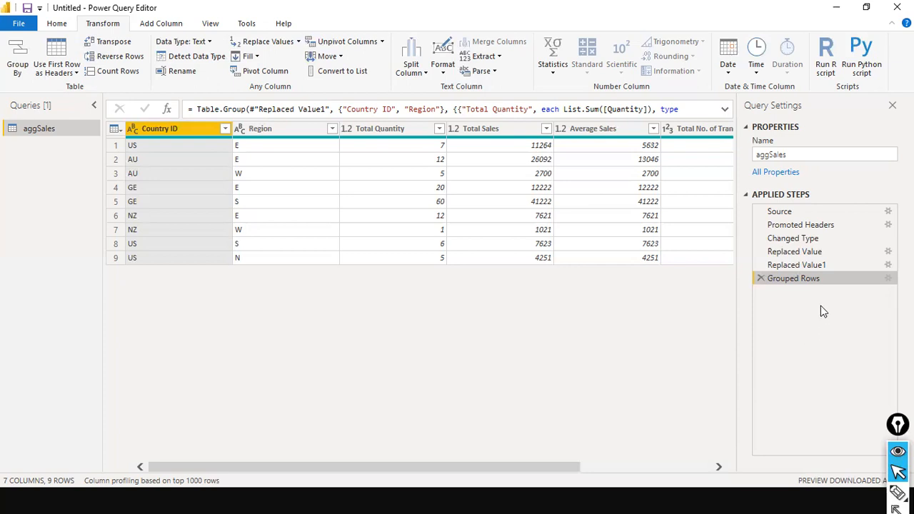
left_click_drag(462, 467, 183, 436)
left_click(225, 128)
left_click(210, 343)
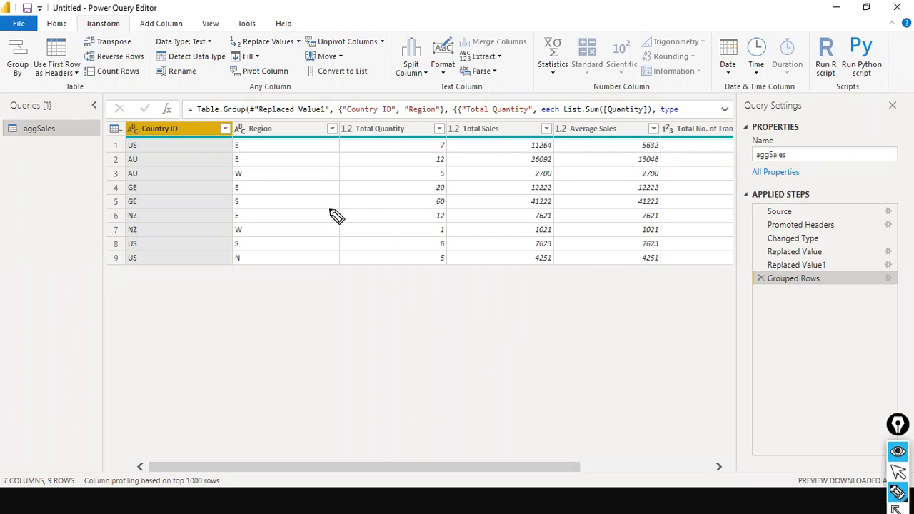
left_click_drag(402, 313, 412, 337)
left_click_drag(417, 332, 431, 315)
left_click_drag(433, 311, 438, 334)
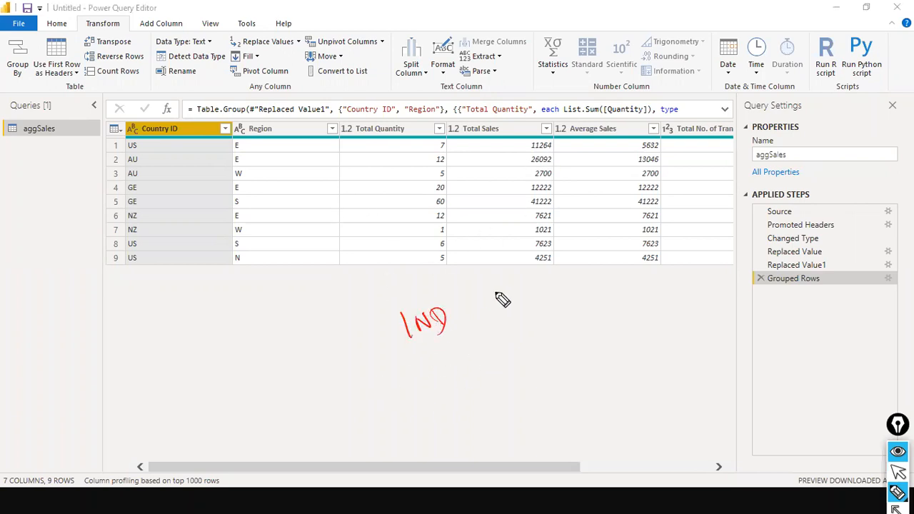
mouse_move(427, 368)
left_mouse_down()
mouse_move(440, 359)
mouse_move(462, 368)
mouse_move(491, 345)
mouse_move(493, 368)
left_mouse_up()
mouse_move(434, 308)
left_mouse_down()
mouse_move(465, 350)
mouse_move(472, 389)
left_mouse_up()
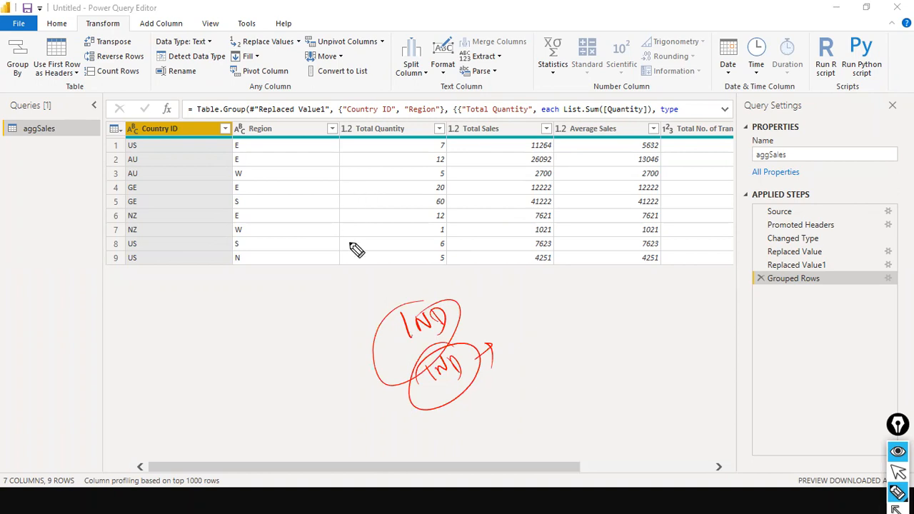
left_click_drag(476, 284, 550, 385)
left_click_drag(528, 346, 569, 351)
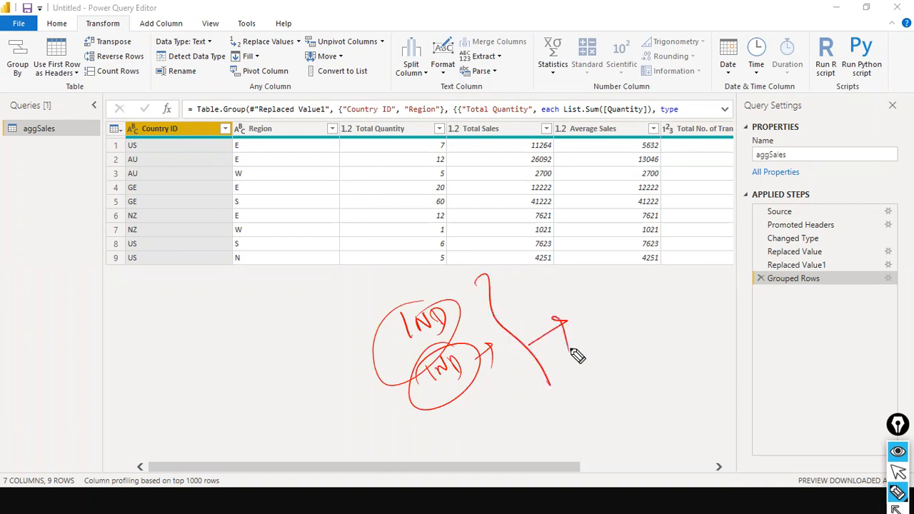
mouse_move(590, 299)
left_mouse_down()
mouse_move(596, 317)
mouse_move(620, 314)
mouse_move(663, 281)
mouse_move(693, 285)
mouse_move(730, 259)
left_mouse_up()
left_click_drag(632, 354, 716, 292)
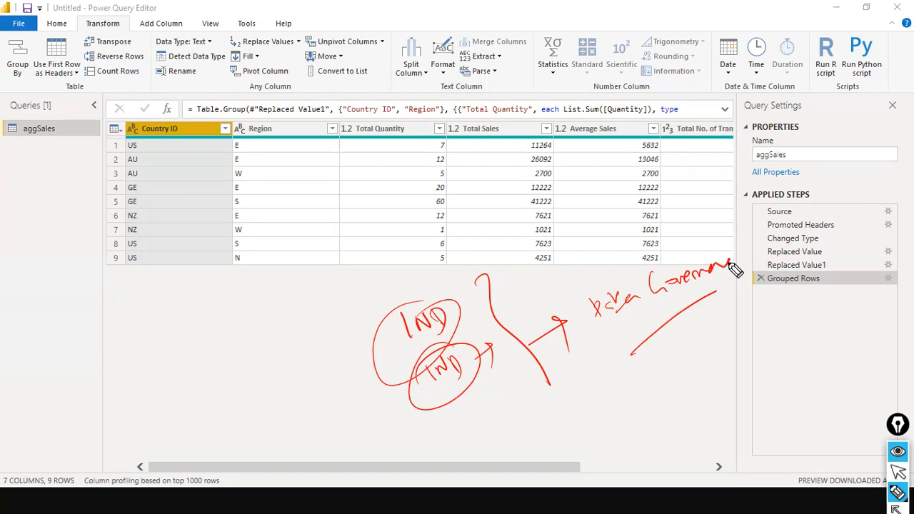
left_click_drag(729, 261, 740, 254)
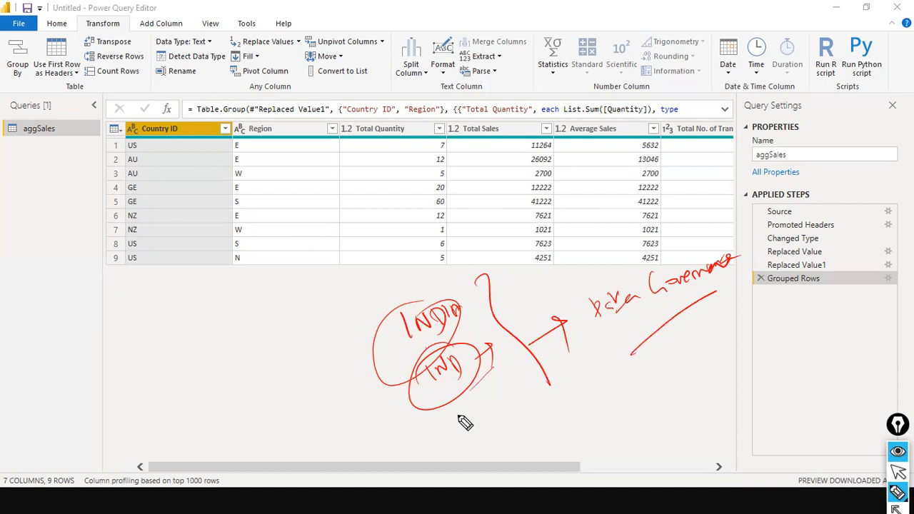
key("ctrl+shift+7")
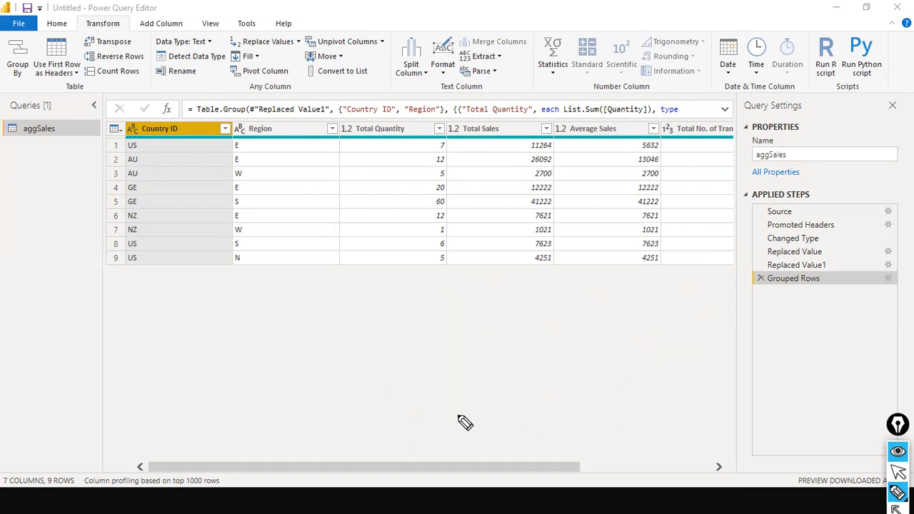
Step: Close & Apply the aggSales query to the model, then switch to Chrome
key("ctrl+shift+2")
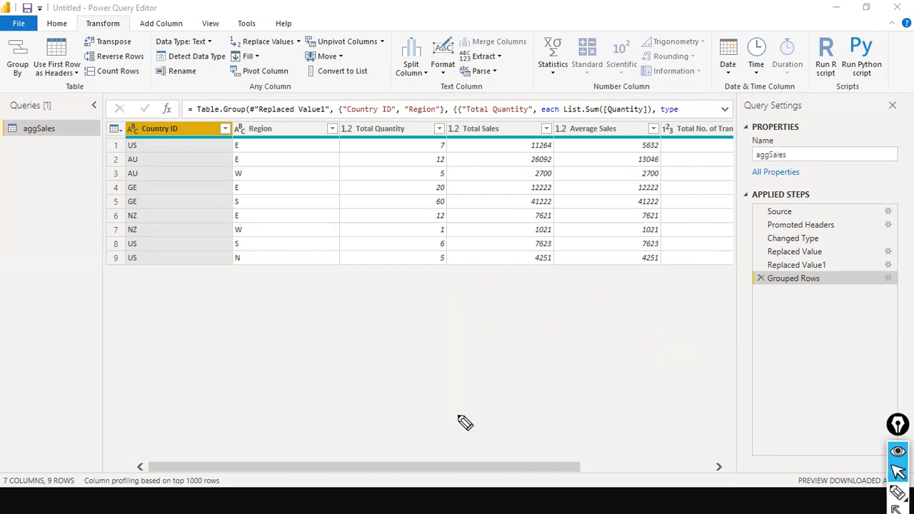
key("ctrl+shift+3")
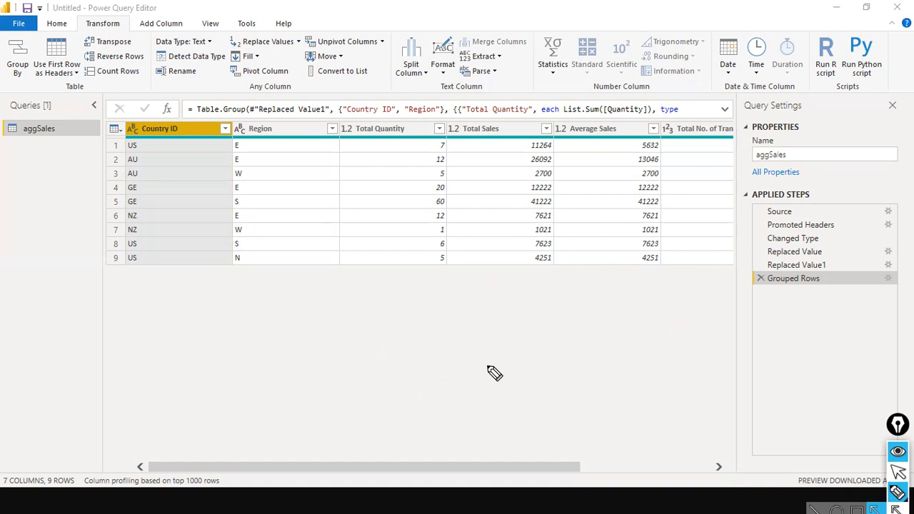
key("ctrl+shift+2")
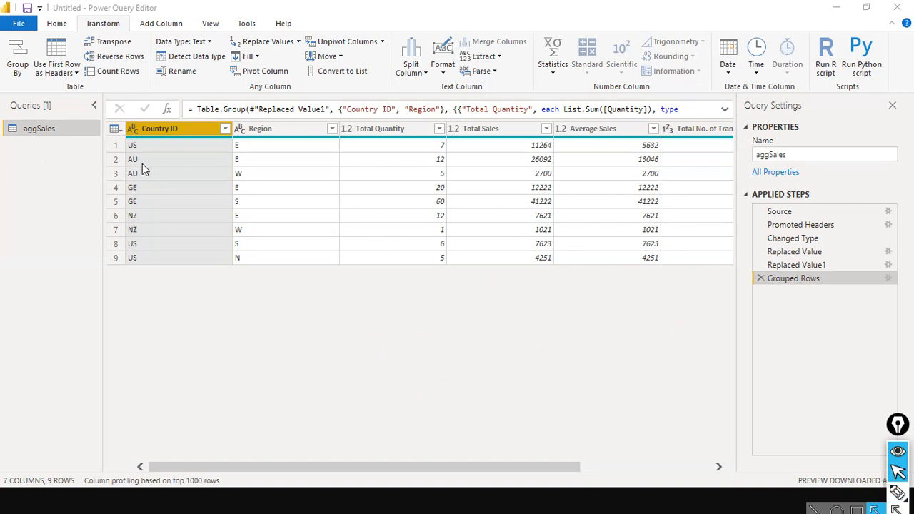
left_click(19, 24)
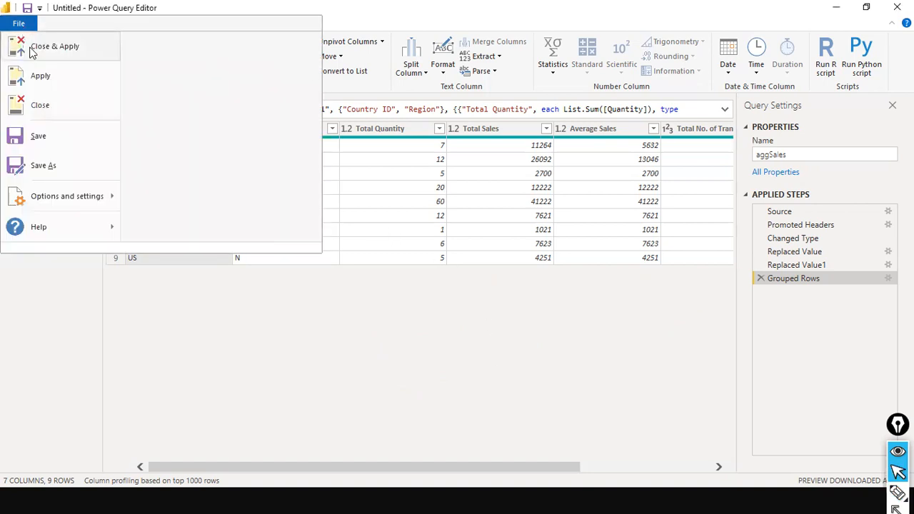
left_click(42, 47)
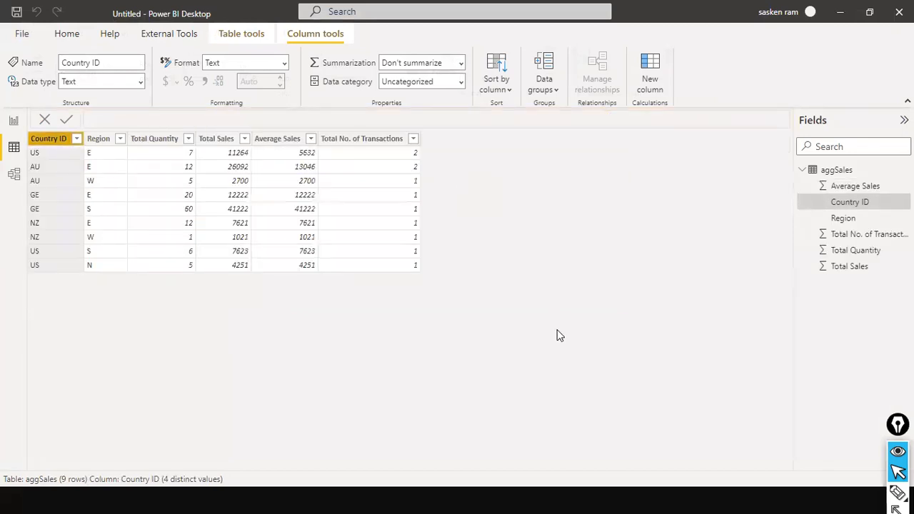
key("alt+Tab")
key("alt+Tab")
key("alt+Tab")
key("alt+Tab")
key("alt+Tab")
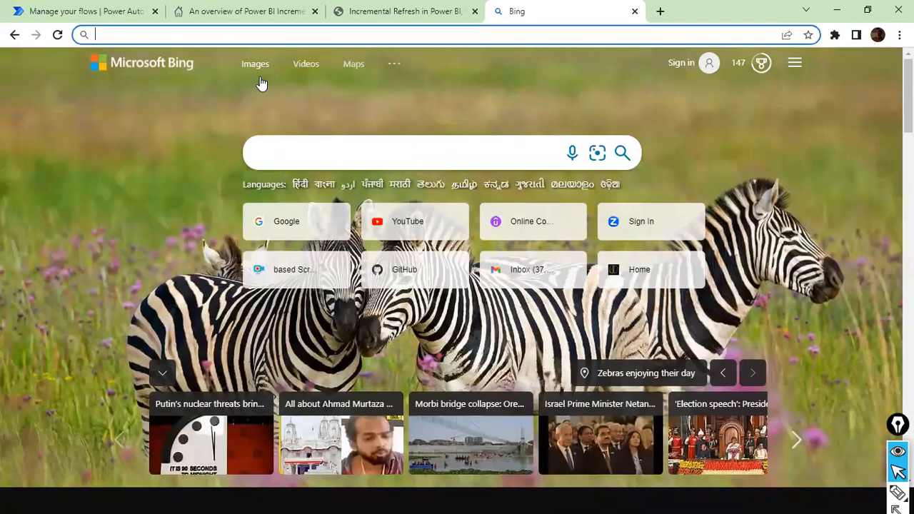
Step: Load app.powerbi.com and open the dev_order workspace
type("ap")
key("Return")
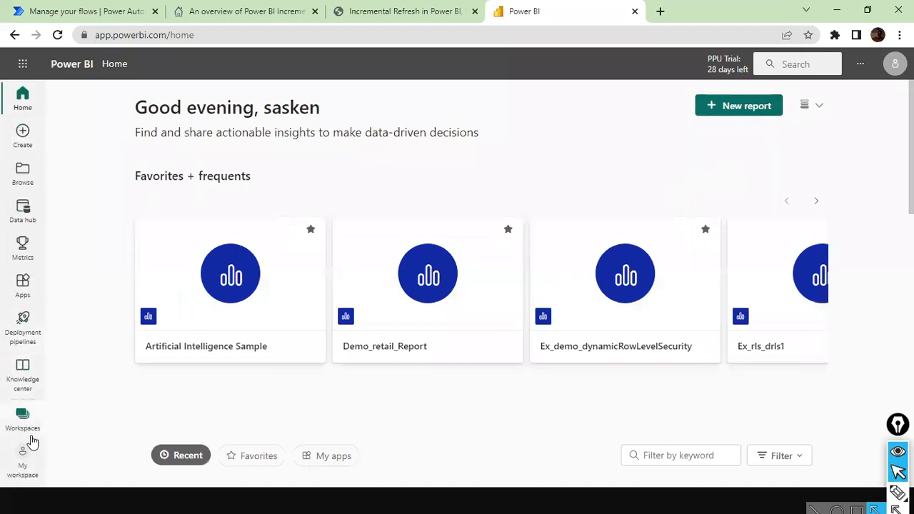
left_click(23, 421)
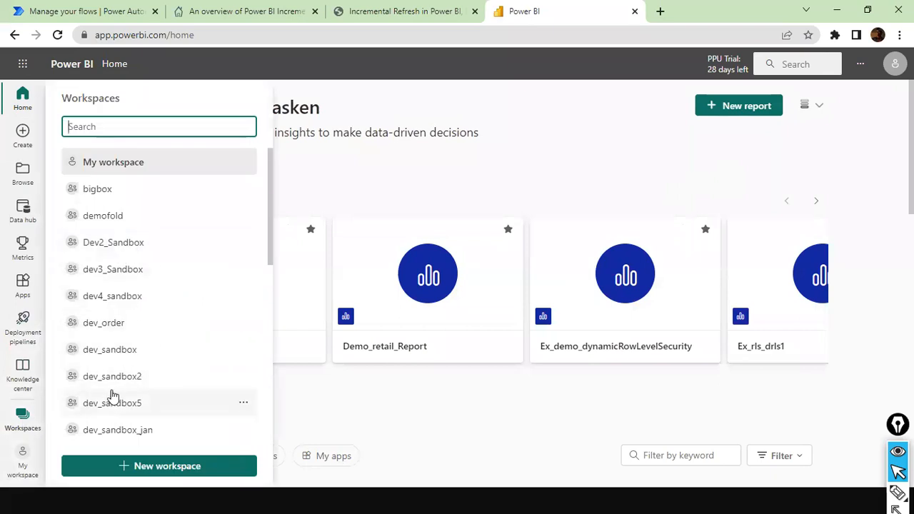
left_click(119, 330)
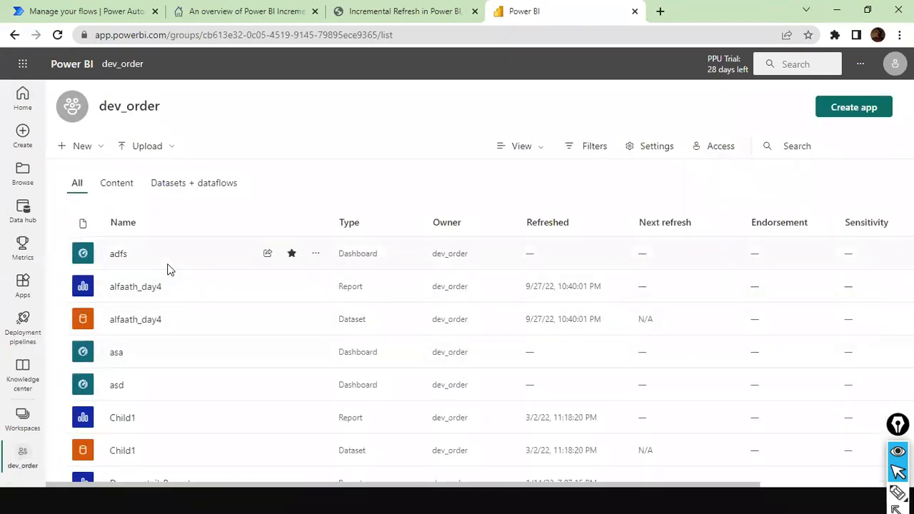
scroll(168, 269, "down", 4)
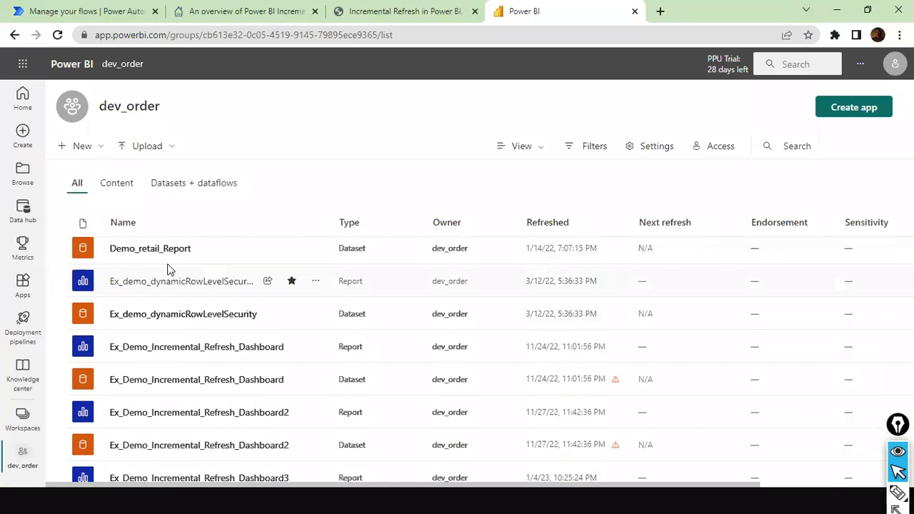
scroll(168, 269, "down", 5)
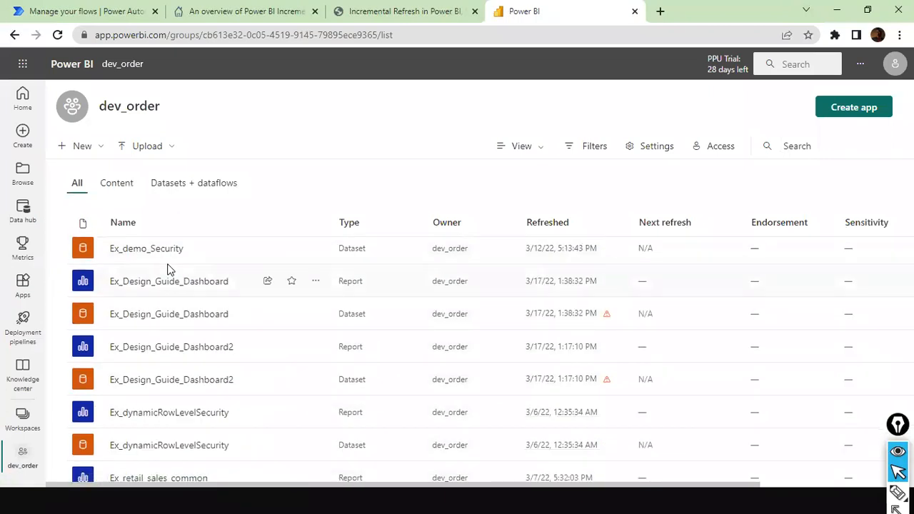
scroll(168, 269, "up", 9)
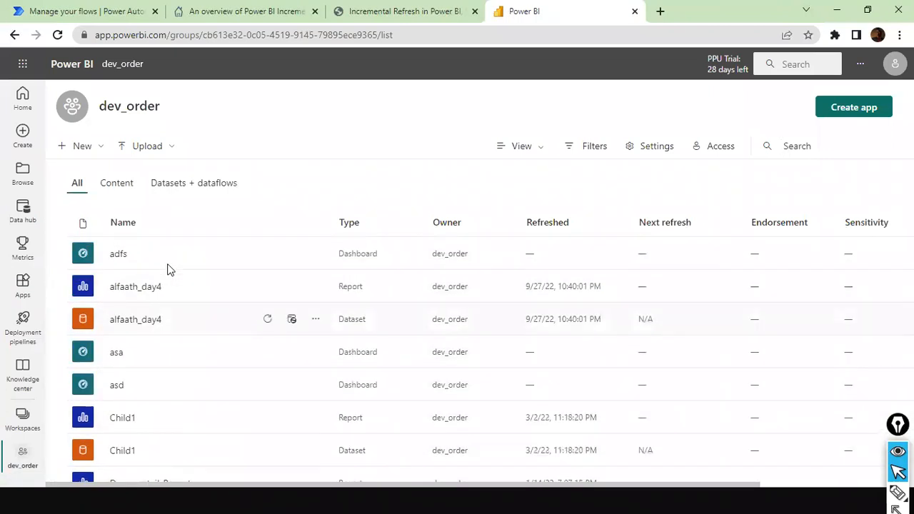
Step: Start creating a new Dataflow from the workspace's New menu
left_click(102, 148)
left_click(367, 101)
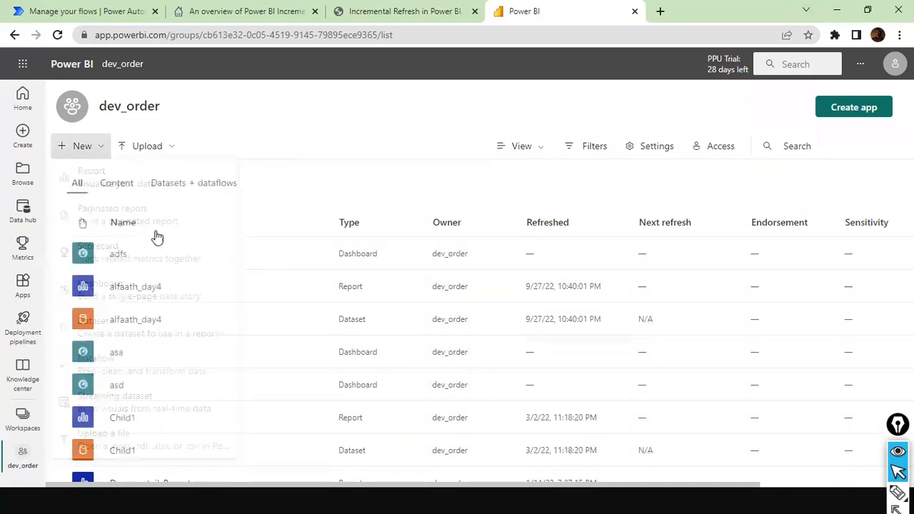
left_click(99, 147)
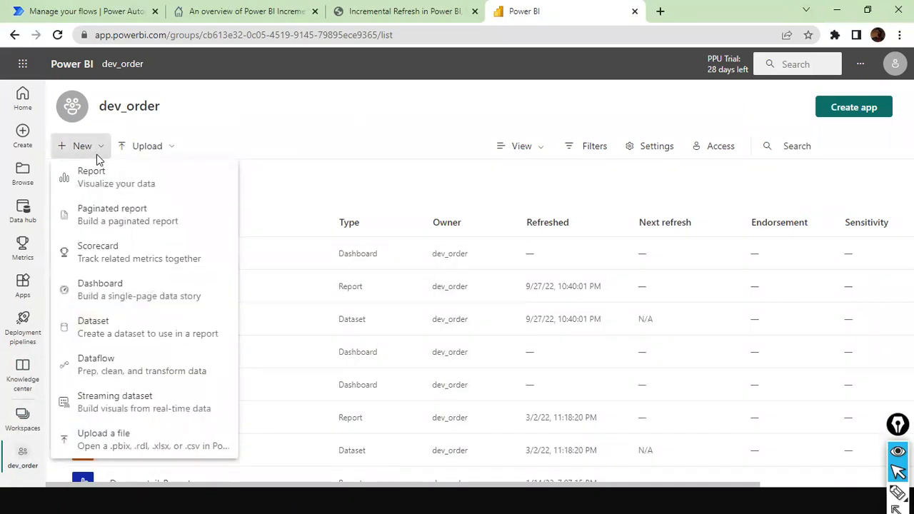
left_click(125, 366)
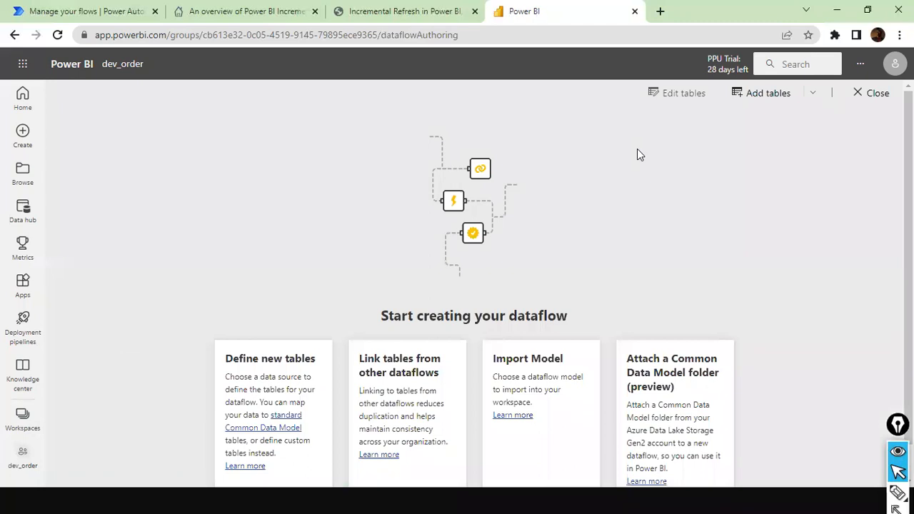
Step: Add new tables with Text/CSV as the source, focusing the File path or URL field
scroll(603, 212, "down", 1)
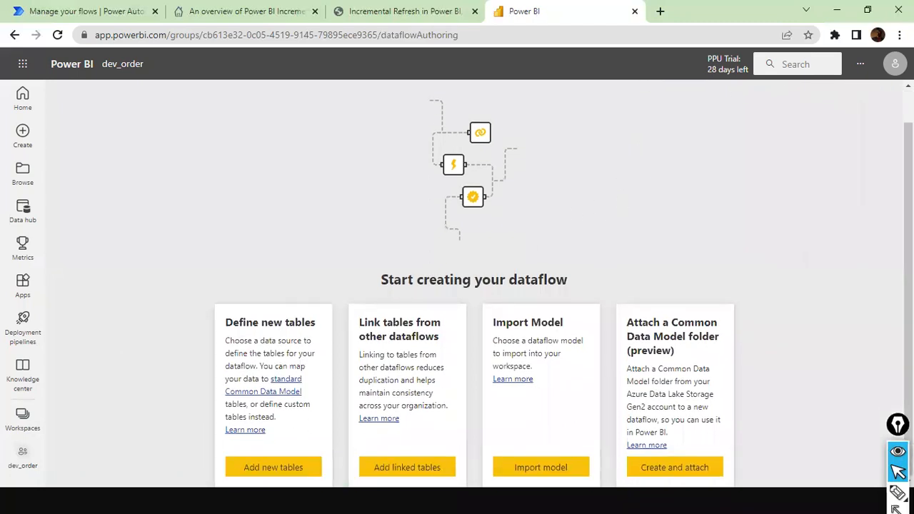
left_click(274, 467)
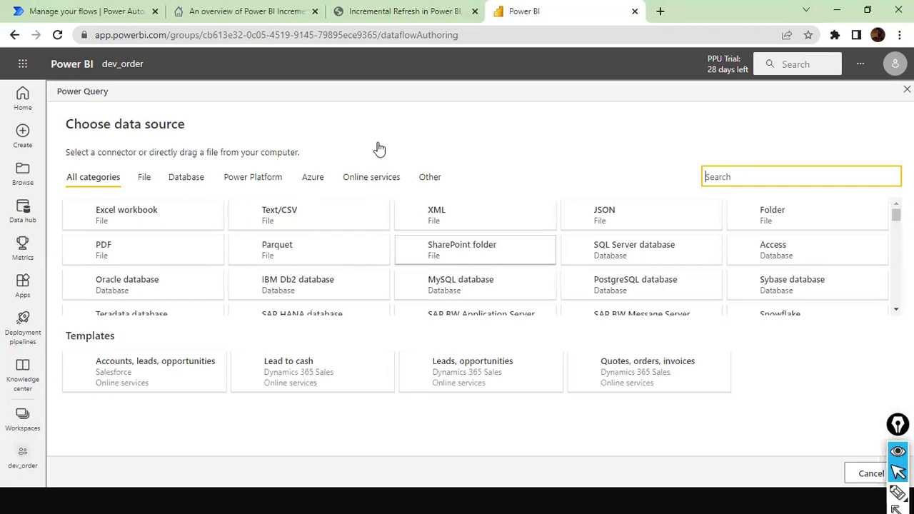
left_click(289, 220)
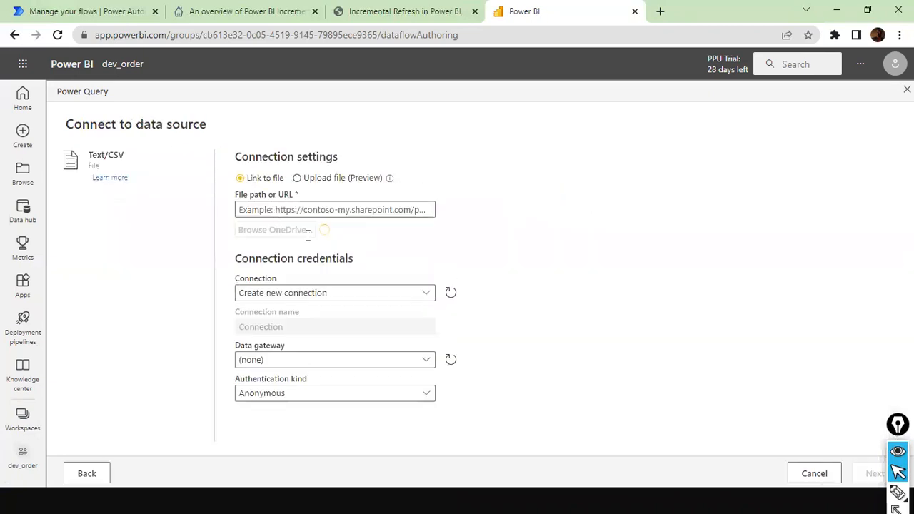
left_click(343, 211)
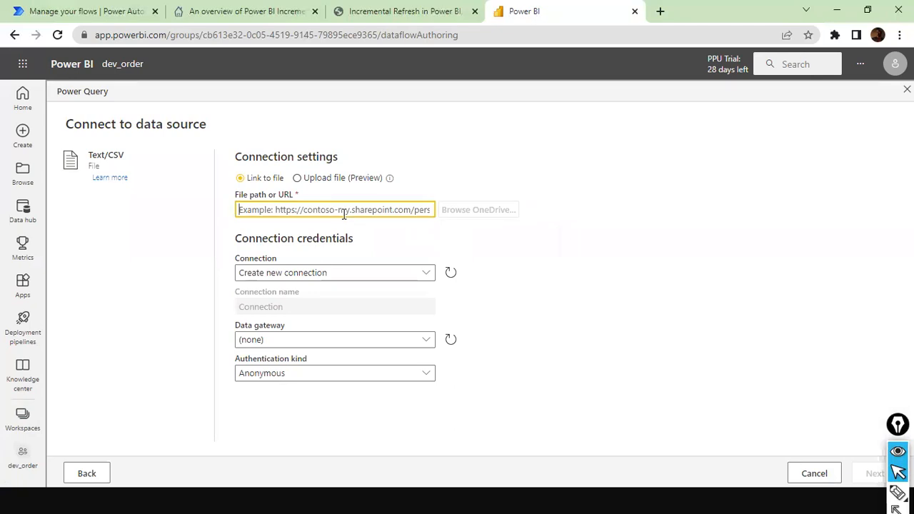
Step: Leave the browser and bring up the Start menu to search for an app
key("alt+Tab")
key("alt+Tab")
key("alt+Tab")
key("alt+Tab")
key("alt+Tab")
key("Escape")
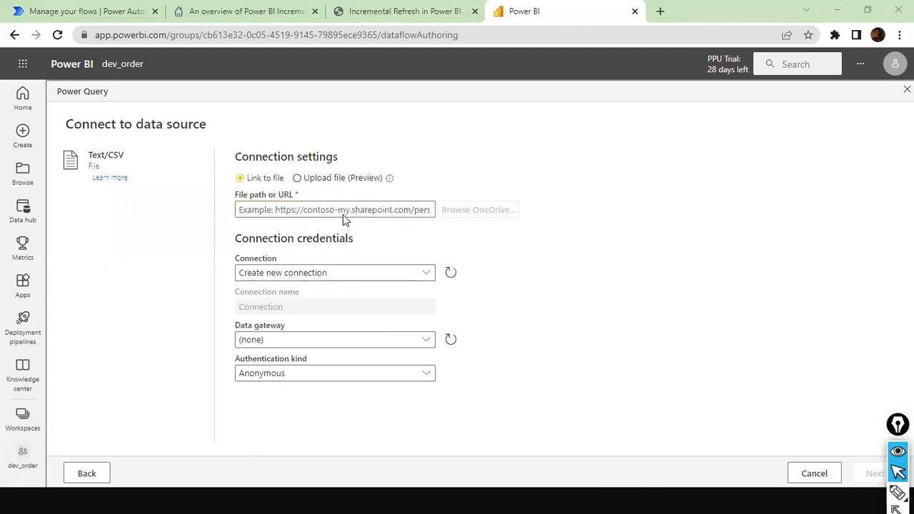
key("super")
Step: Launch File Explorer from Start search and open the dat1 folder on drive D
type("fileexp")
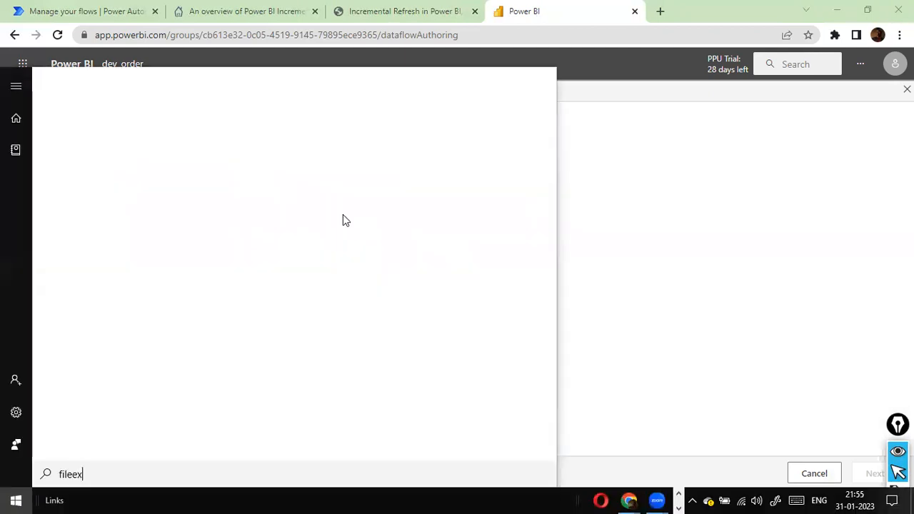
key("BackSpace")
key("BackSpace")
key("BackSpace")
key("BackSpace")
type("e explorer")
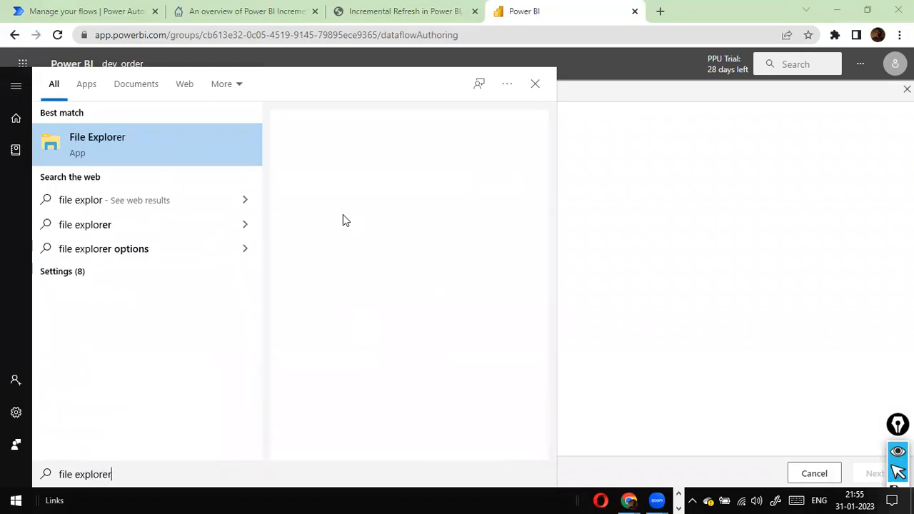
key("Escape")
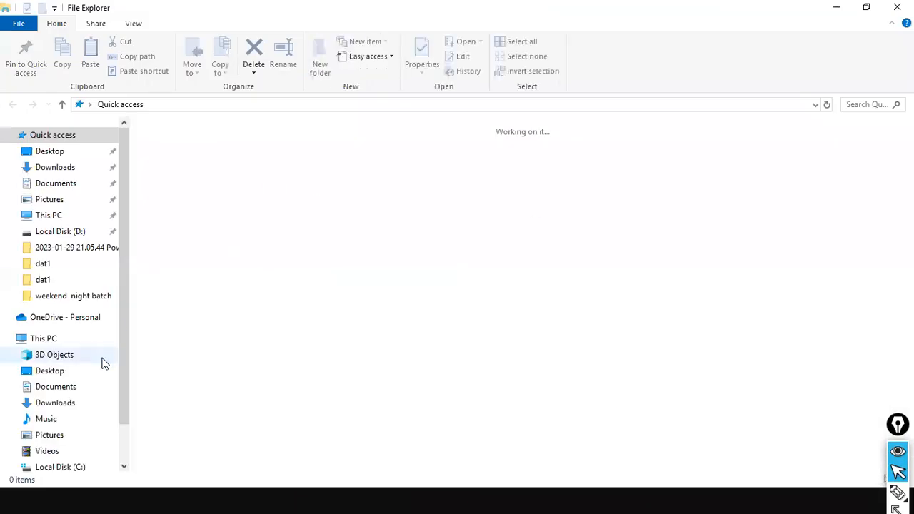
scroll(63, 429, "down", 2)
left_click(61, 425)
left_click(163, 299)
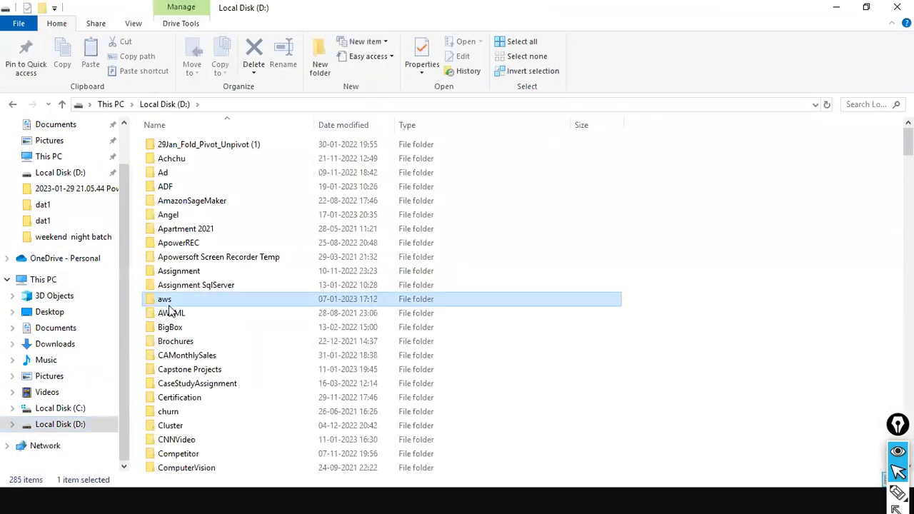
key("d")
double_click(183, 198)
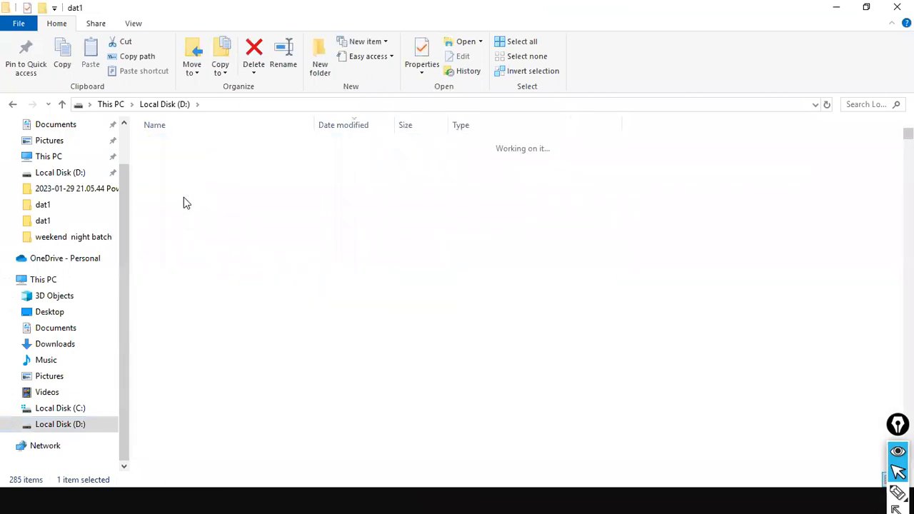
Step: Locate aggSales.csv, copy the folder path D:\dat1, and return to the Power BI page
scroll(198, 263, "down", 3)
left_click(200, 266)
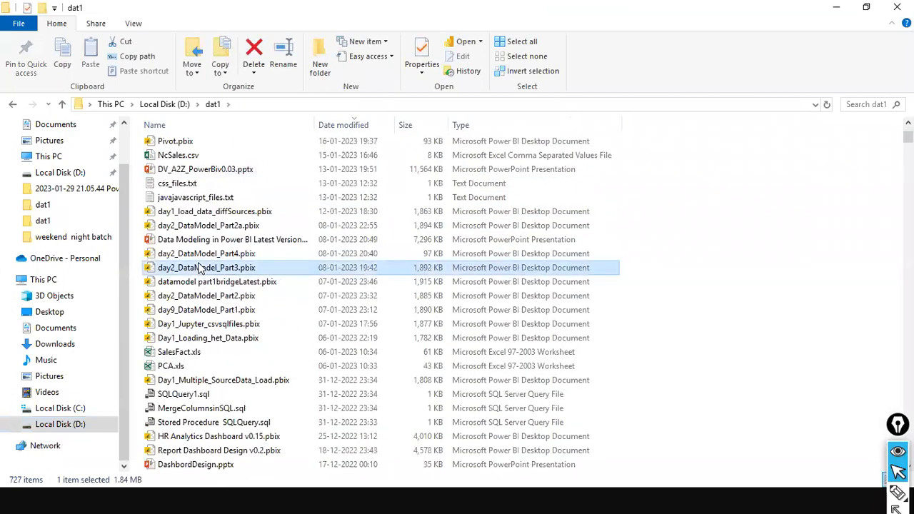
key("a")
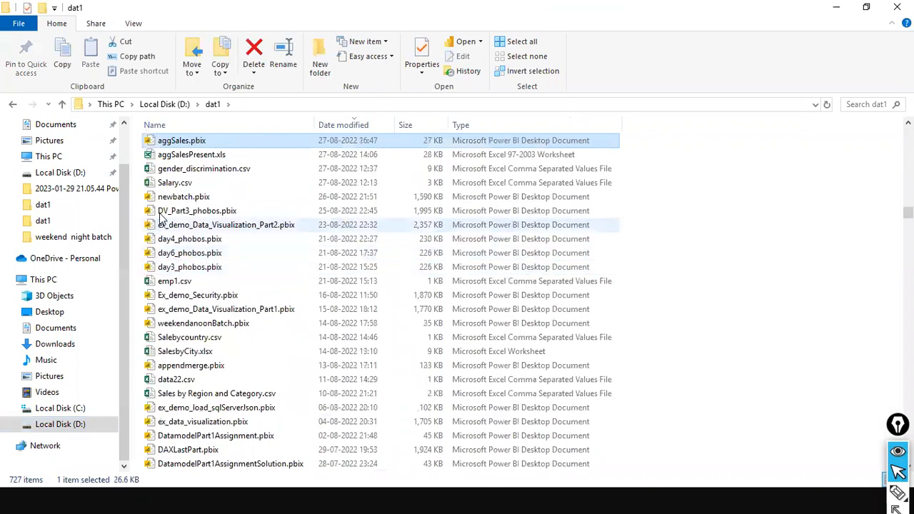
left_click(200, 168)
key("a")
key("g")
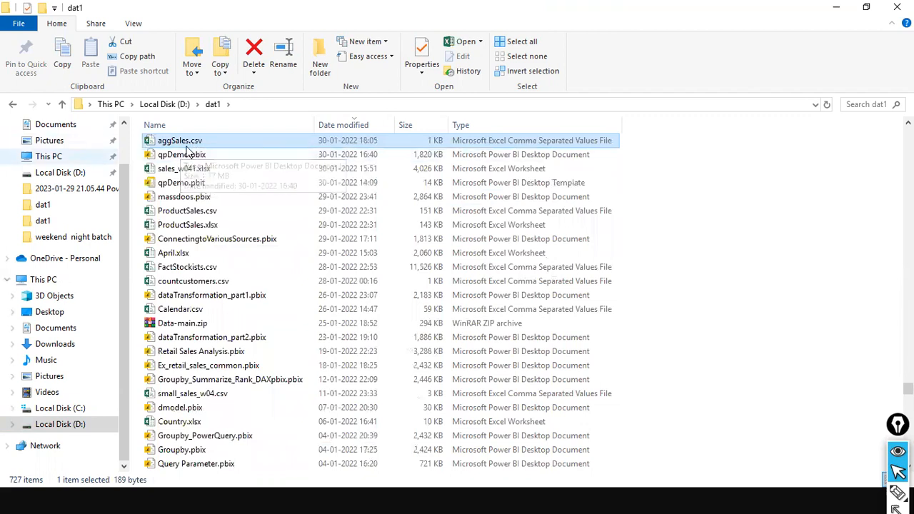
key("alt+Tab")
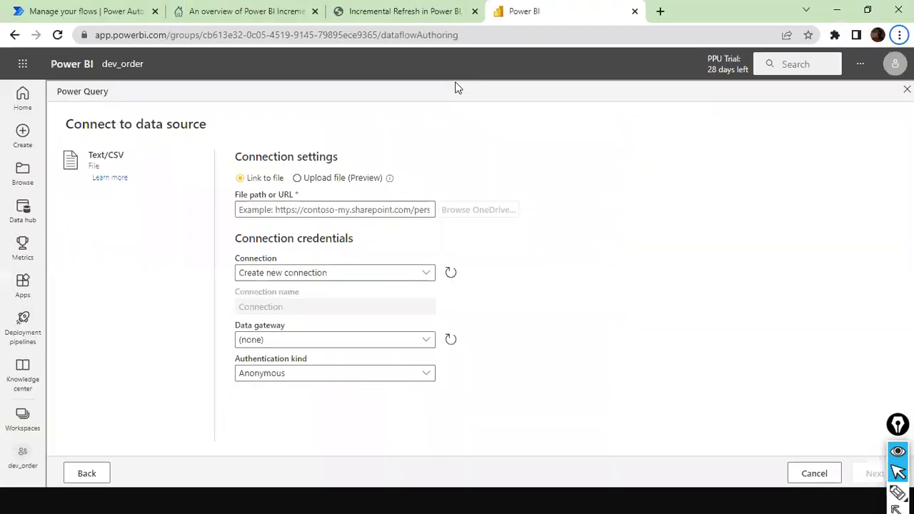
key("alt+Tab")
key("alt+Tab")
key("alt+Tab")
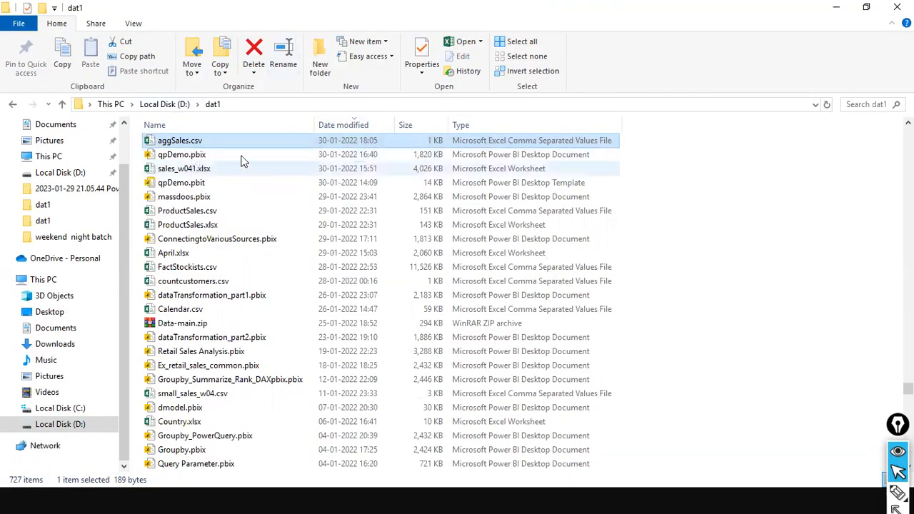
left_click(253, 105)
key("ctrl+c")
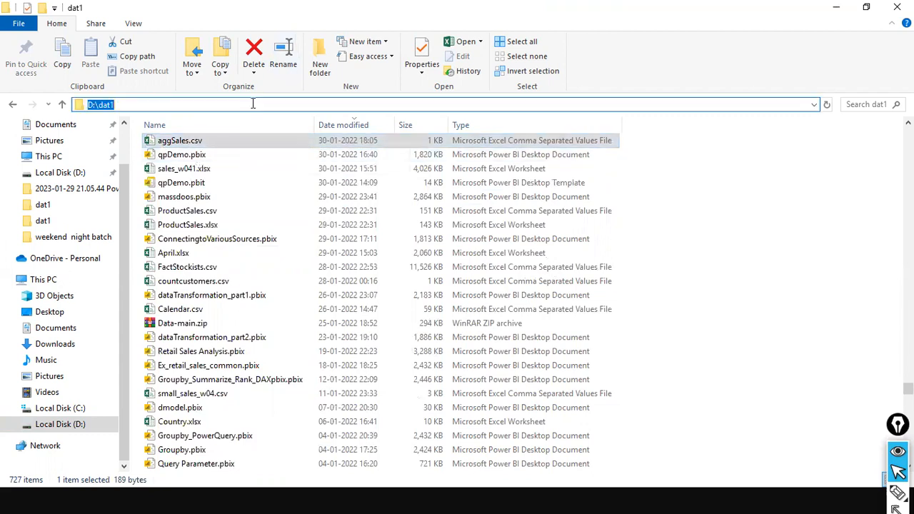
key("alt+Tab")
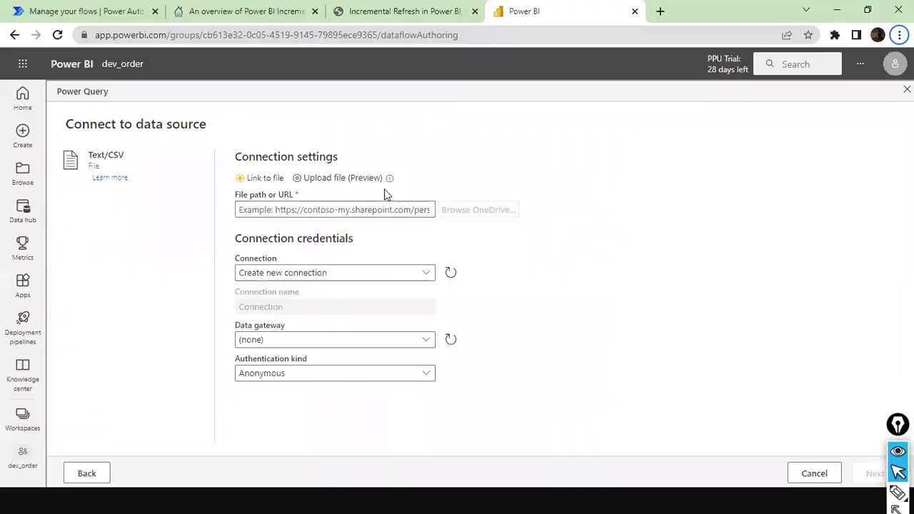
Step: Set the file path to D:\dat1\aggsales.csv as a new gateway connection, then return to Explorer
left_click(293, 208)
key("ctrl+v")
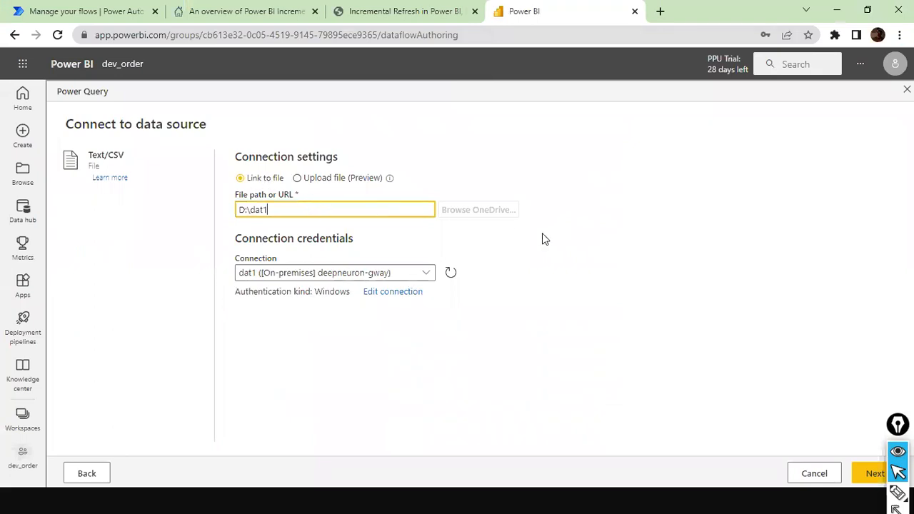
type("\\")
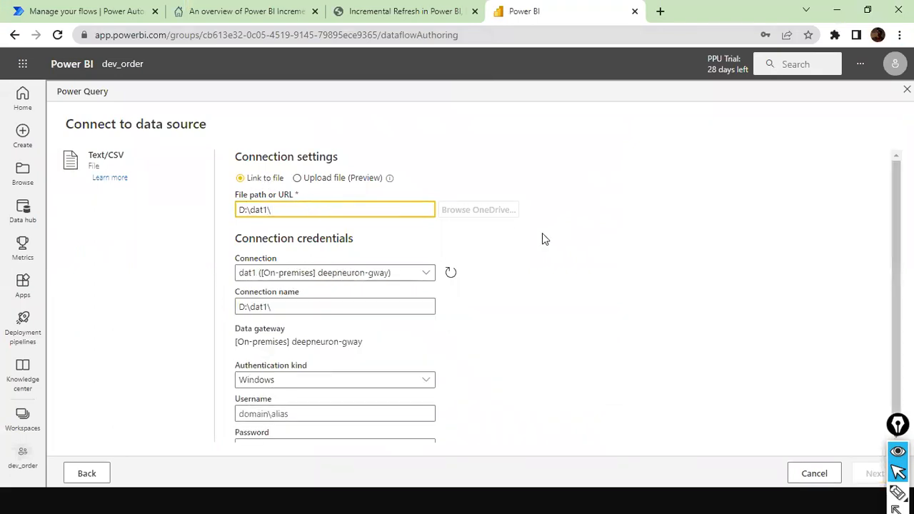
type("agg")
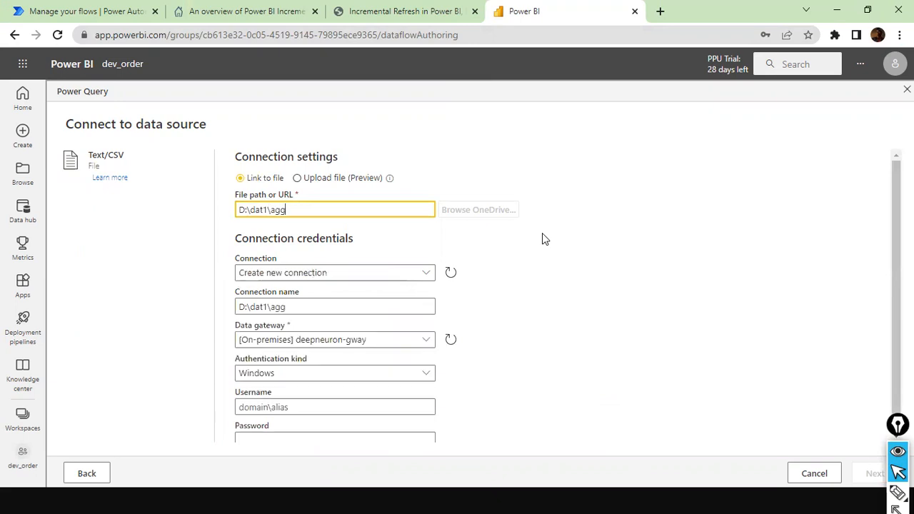
type("sales.csv")
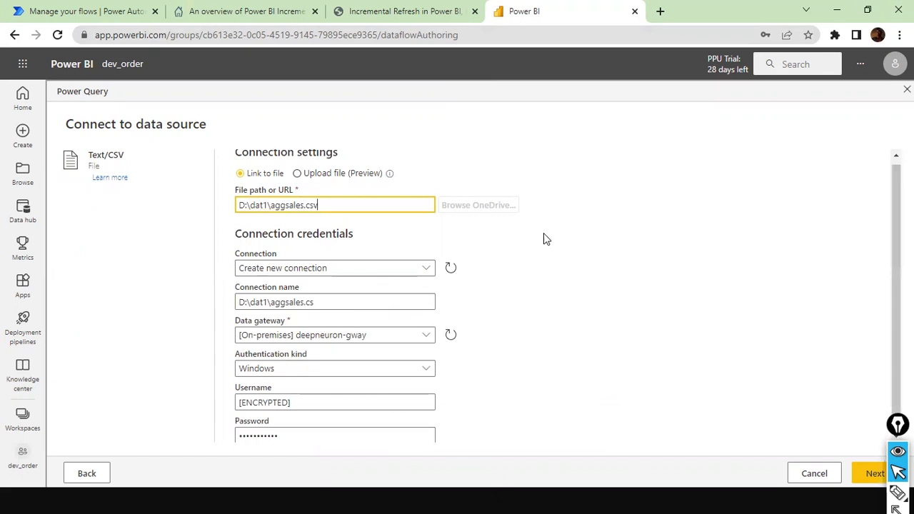
left_click(428, 266)
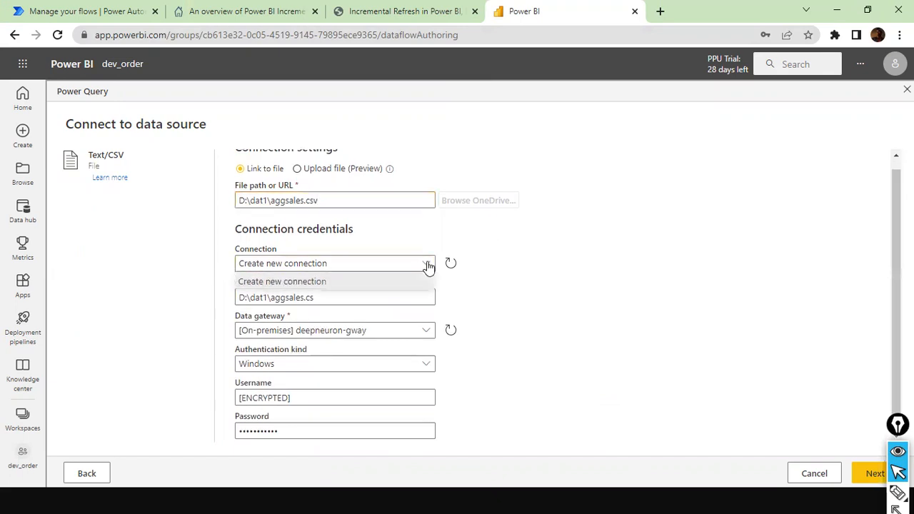
left_click(373, 281)
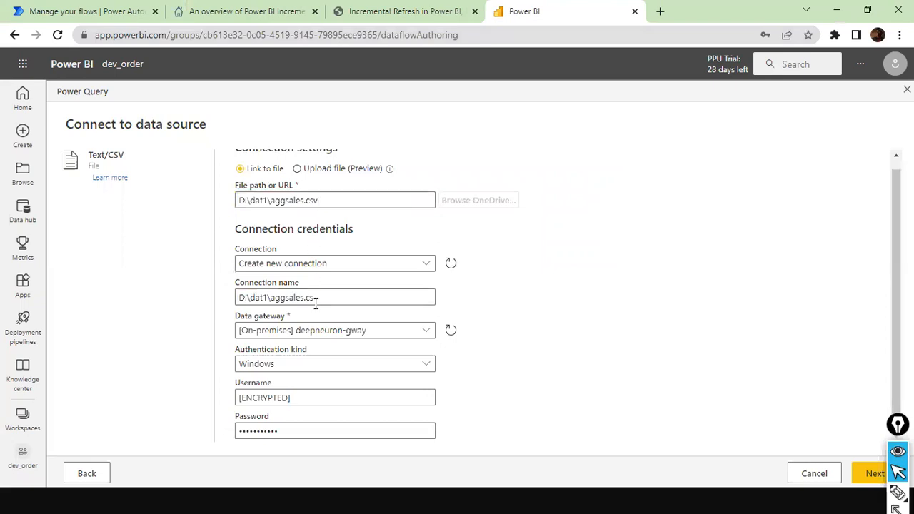
left_click(376, 301)
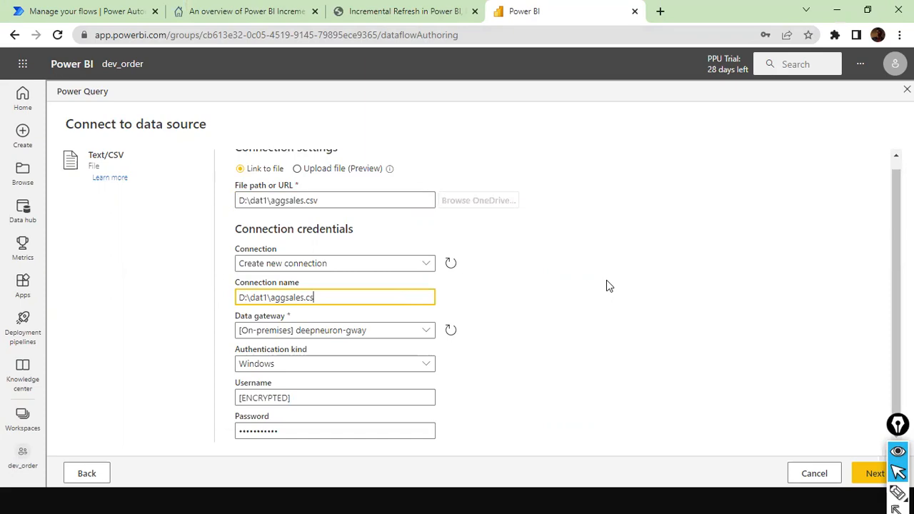
key("alt+Tab")
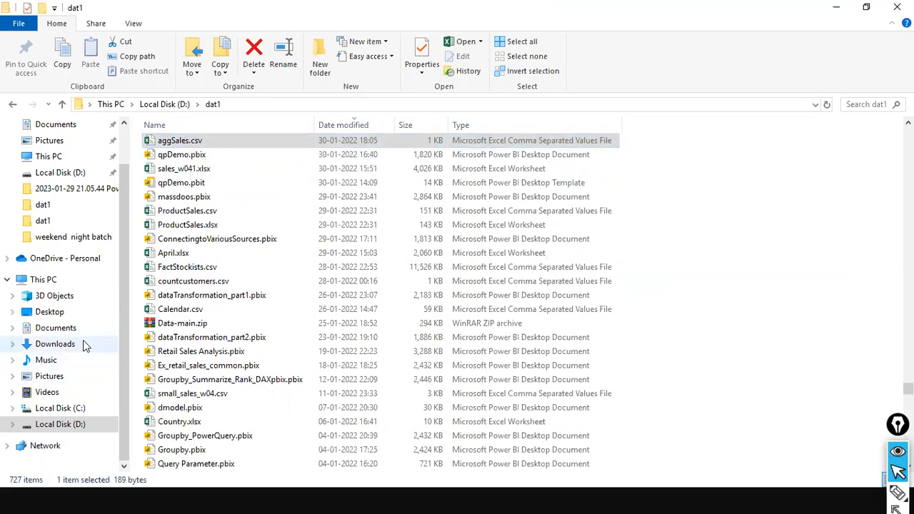
Step: Launch the On-premises data gateway app from a 'data gatew' Start search
key("super")
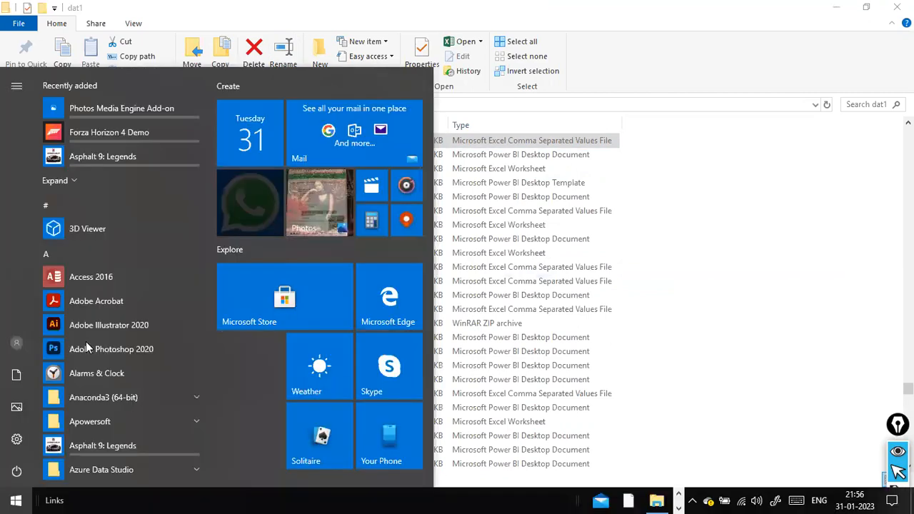
type("data ")
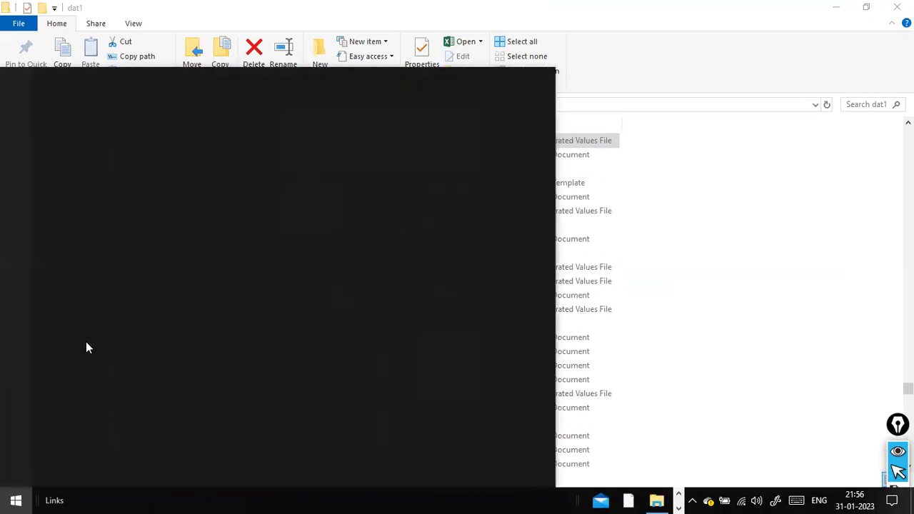
type("gatew")
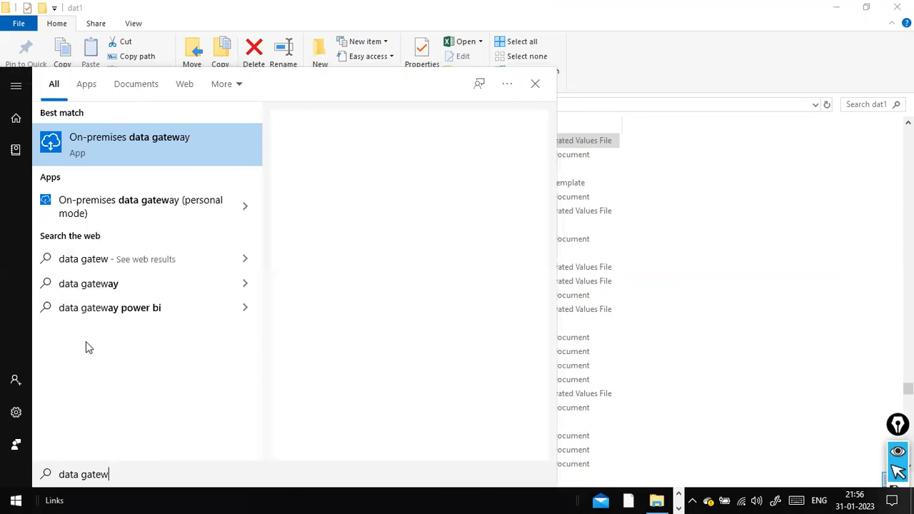
left_click(245, 214)
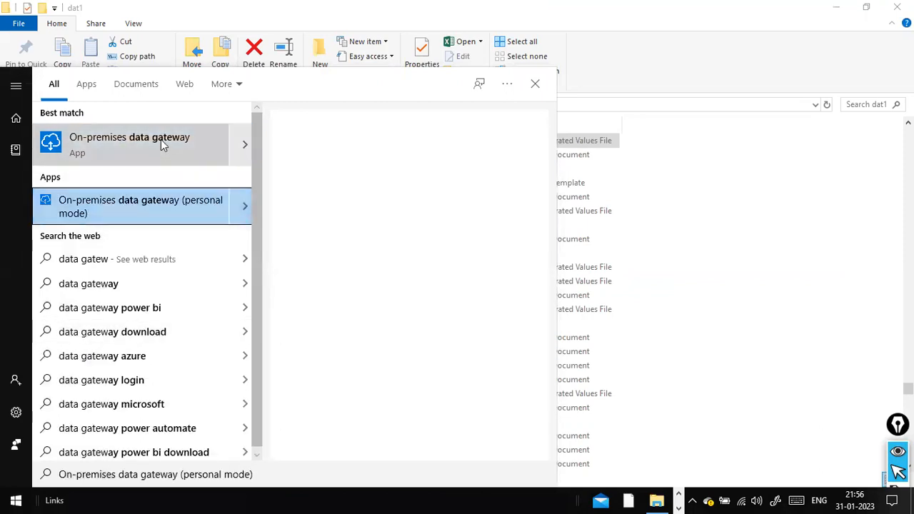
left_click(242, 143)
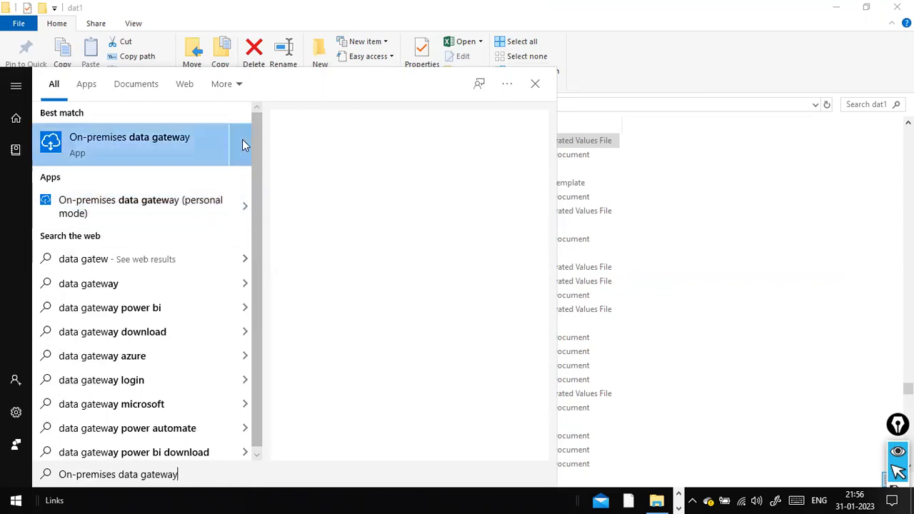
left_click(156, 147)
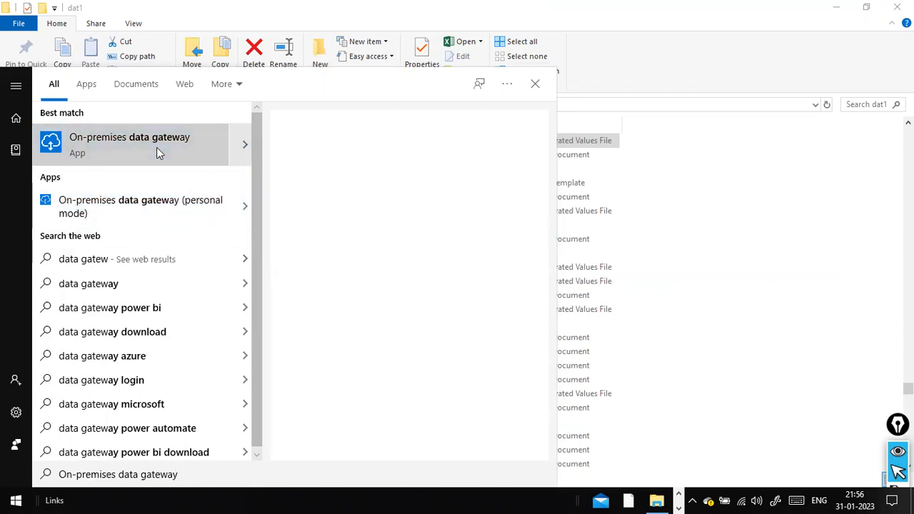
left_click(242, 144)
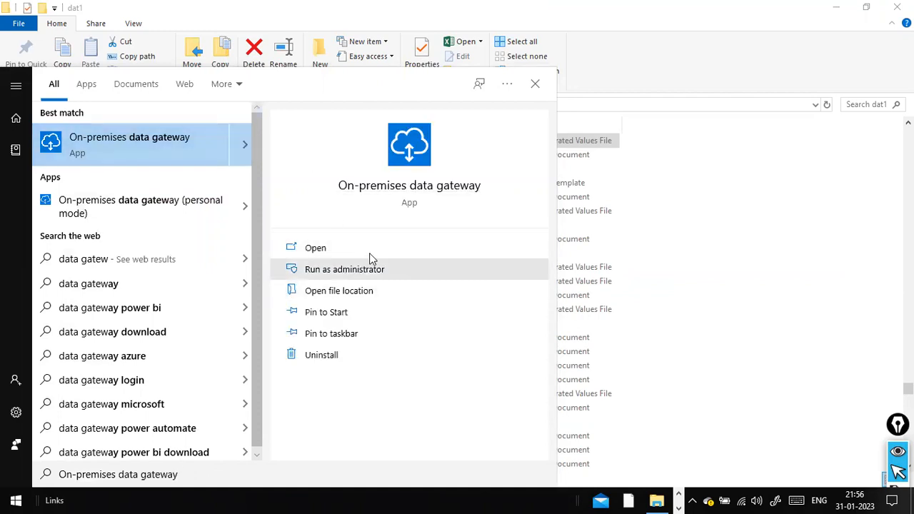
left_click(323, 250)
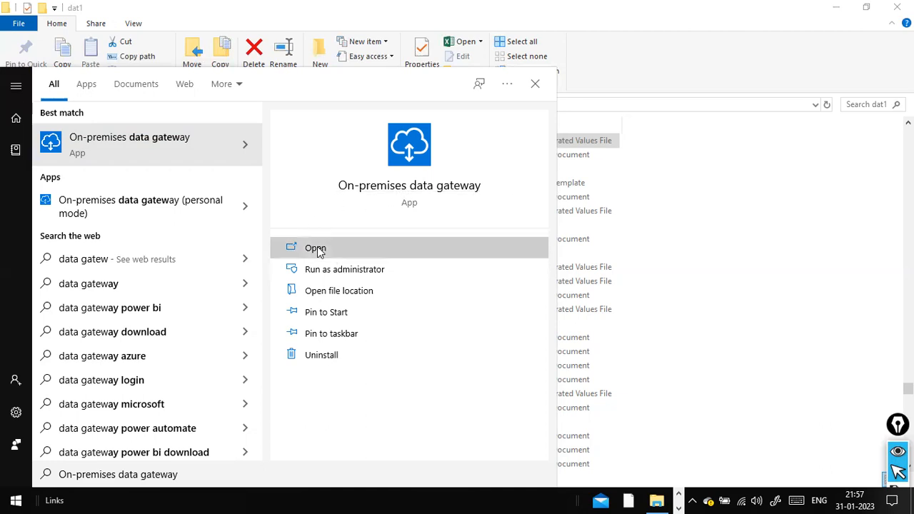
left_click(316, 248)
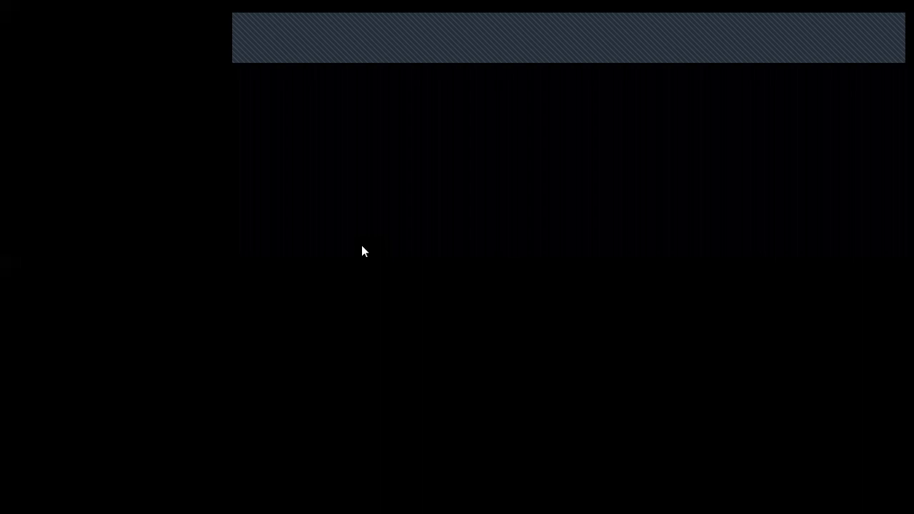
Step: Switch back to the Power BI connection page in Chrome
key("alt+Tab")
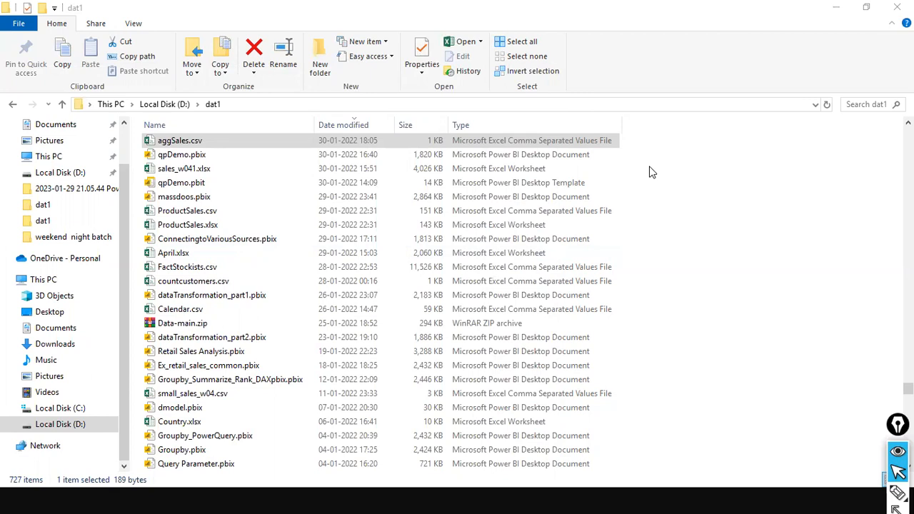
key("alt+Tab")
key("Tab")
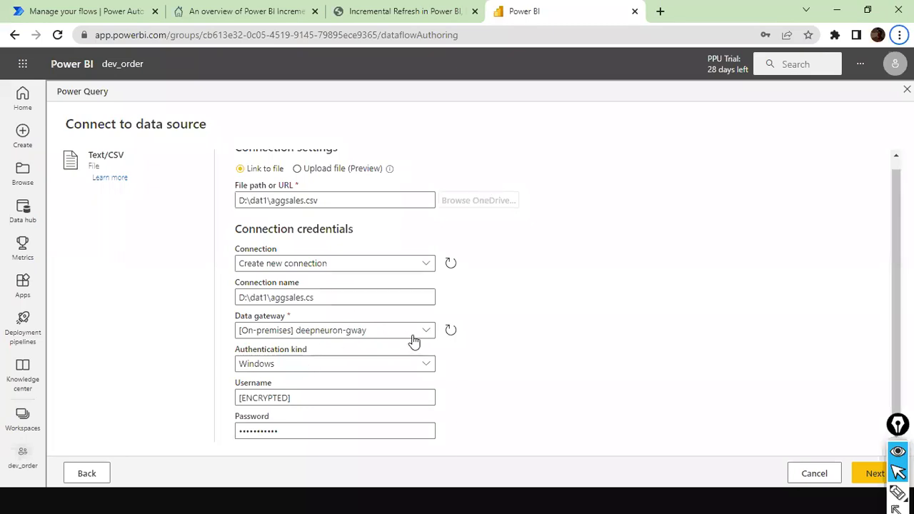
Step: Keep Windows as the authentication kind and step into the credential fields
key("ctrl+shift+a")
left_click_drag(165, 343, 233, 335)
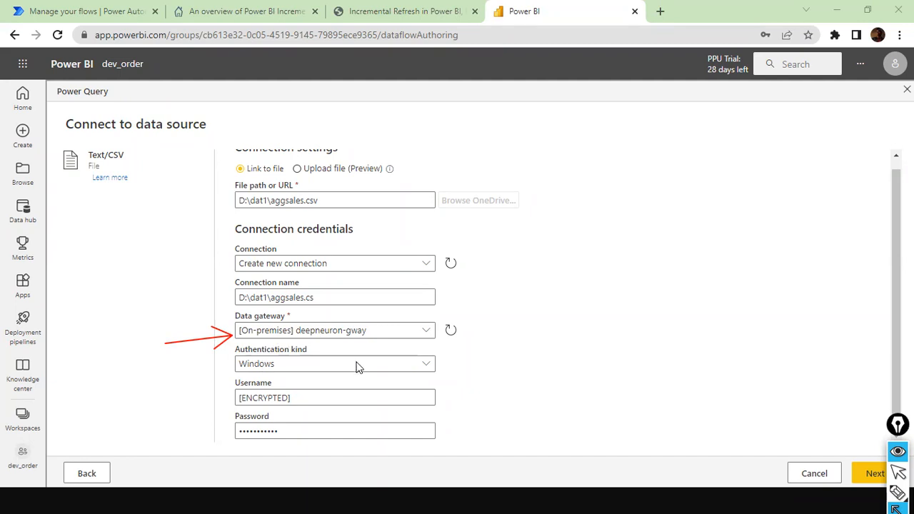
key("ctrl+shift+7")
key("ctrl+shift+3")
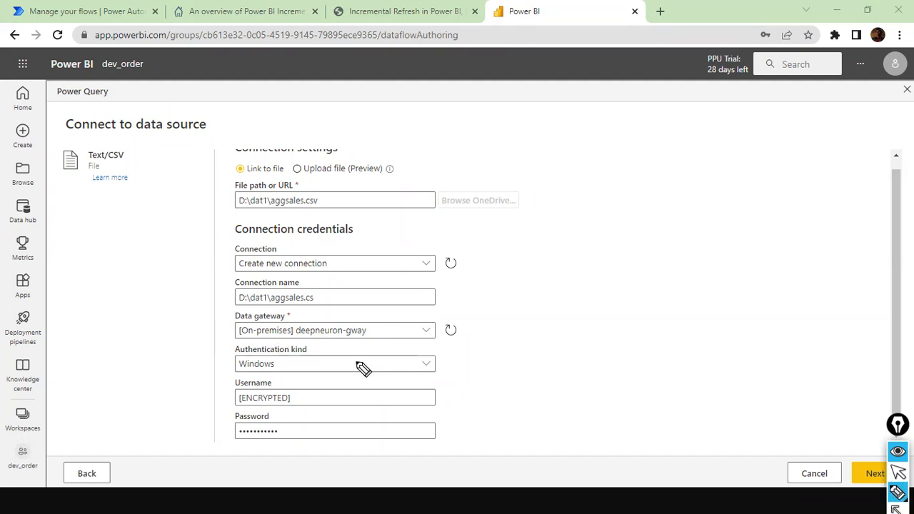
key("ctrl+shift+2")
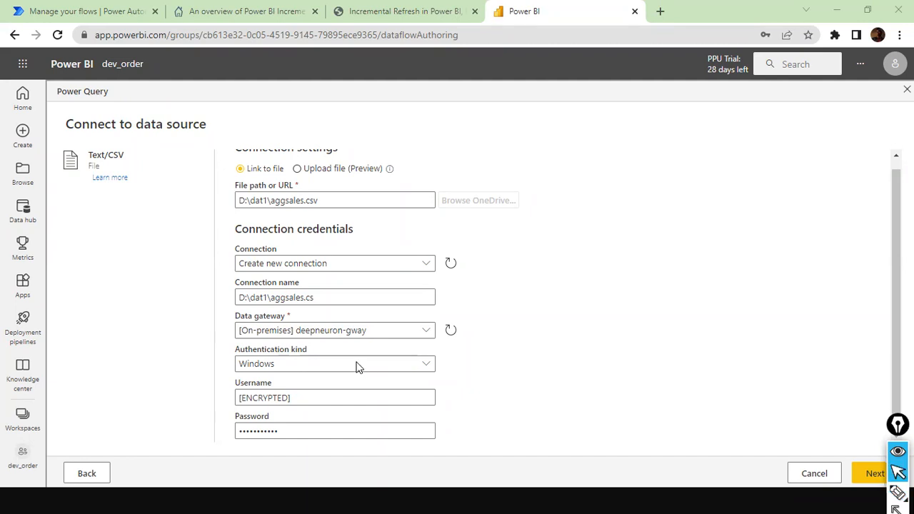
left_click(424, 368)
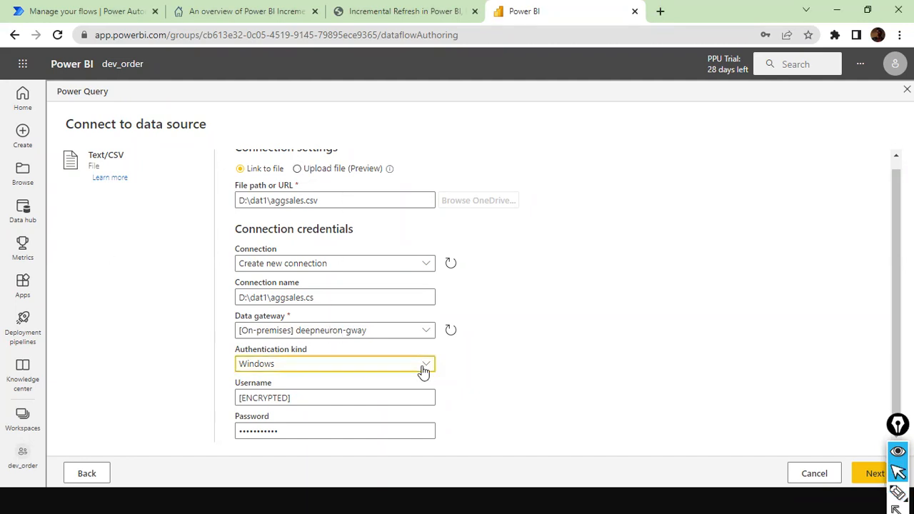
left_click(424, 370)
left_click(420, 398)
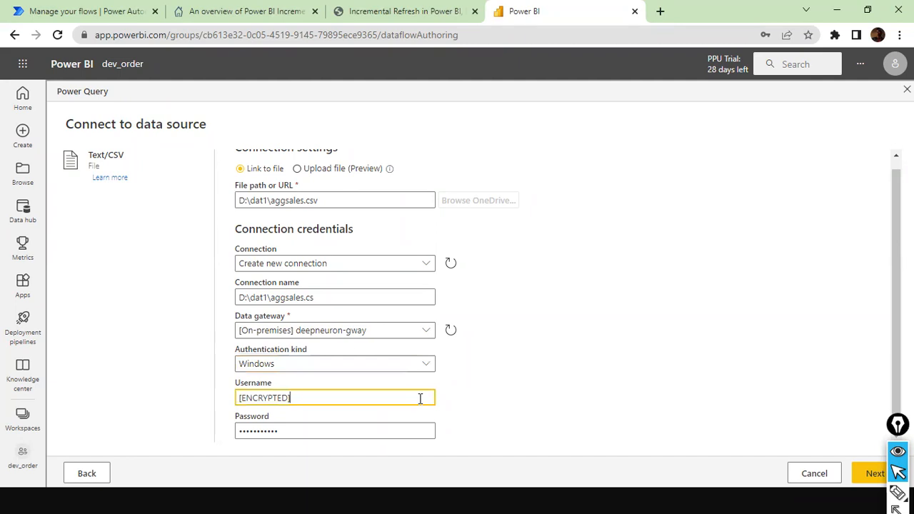
left_click(350, 430)
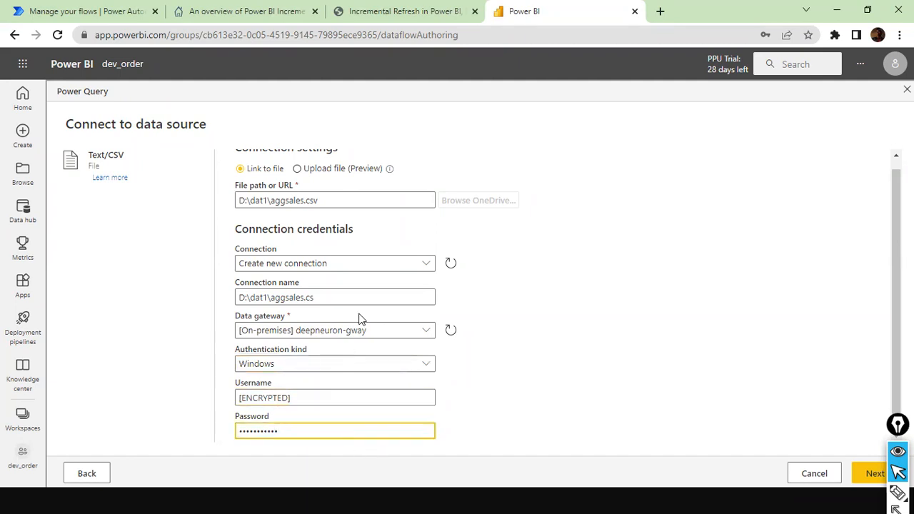
Step: Set the data gateway to (none) and keep Create new connection
left_click(423, 332)
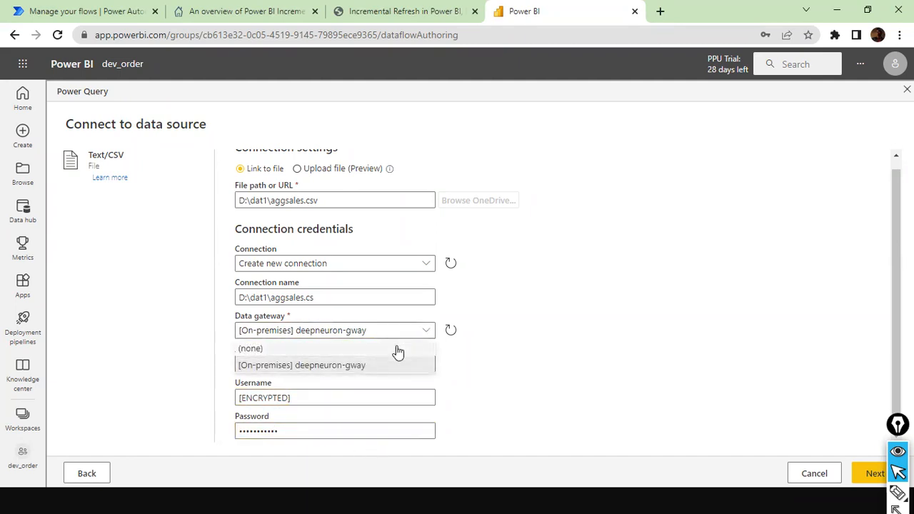
left_click(384, 352)
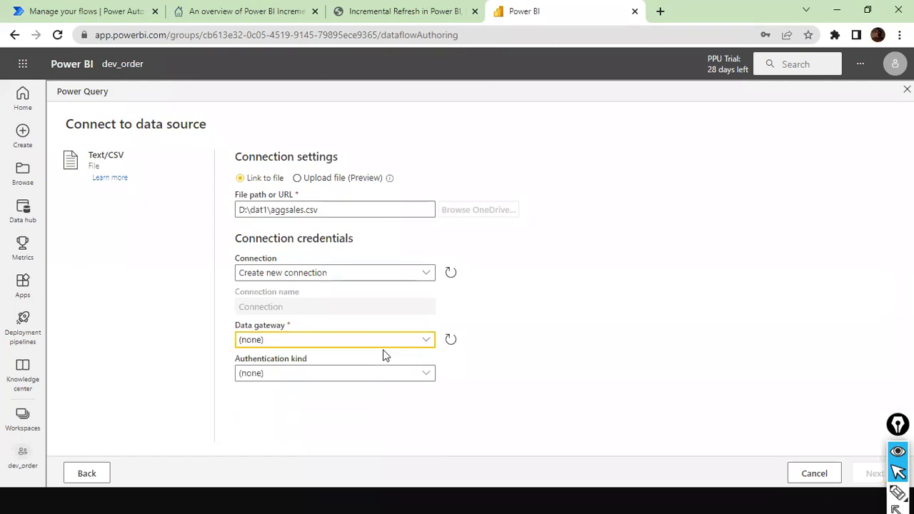
left_click(423, 278)
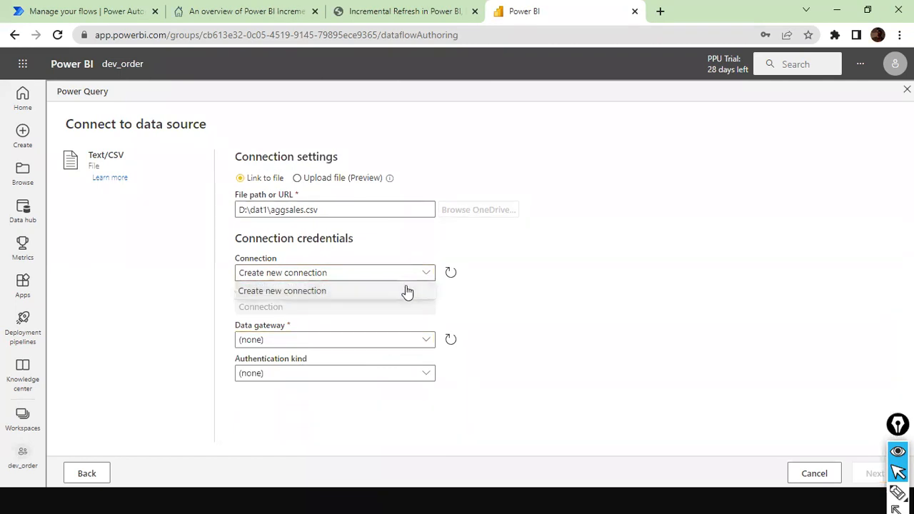
left_click(409, 292)
Step: Select the [On-premises] deepneuron-gway gateway with Windows authentication and focus Username
left_click(414, 346)
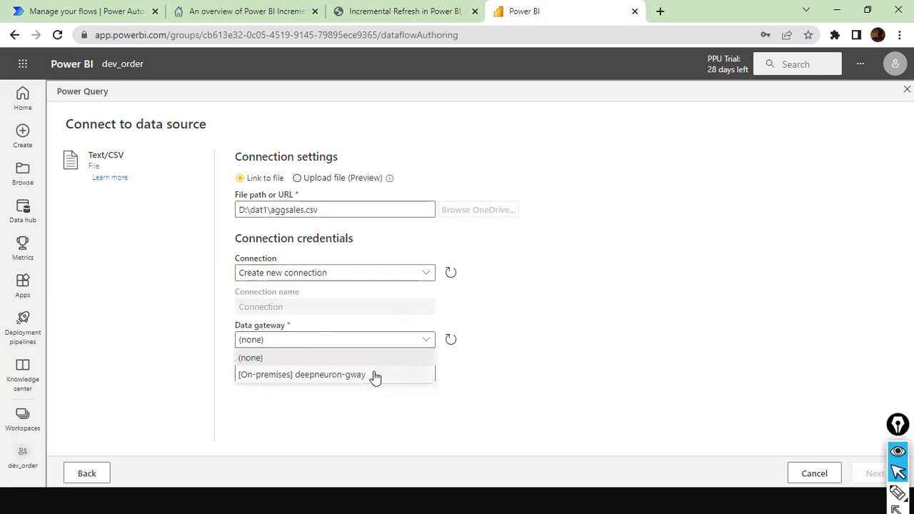
left_click(373, 375)
left_click(426, 374)
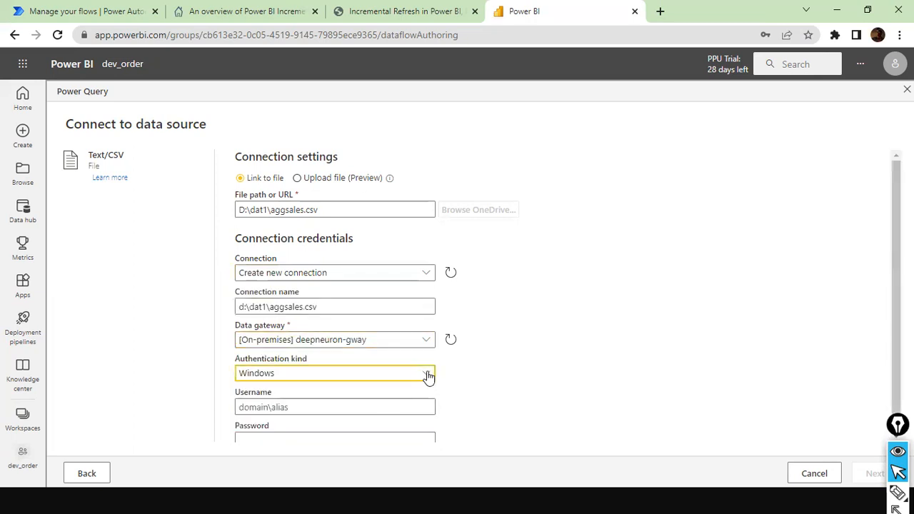
left_click(428, 377)
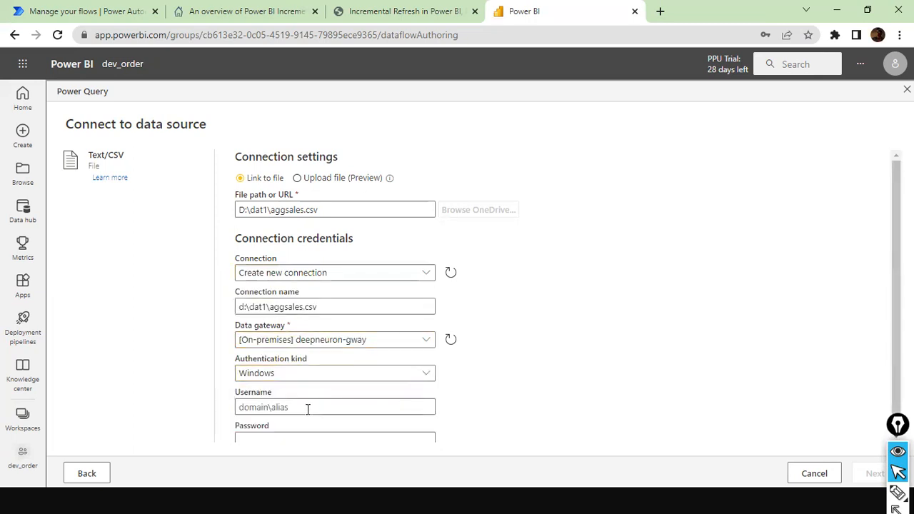
scroll(336, 390, "down", 1)
left_click(289, 398)
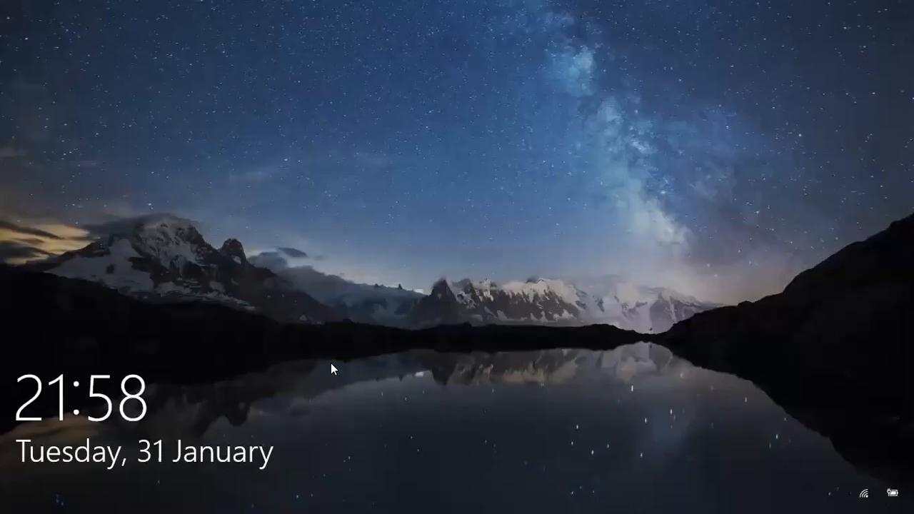
Step: Unlock Windows and switch to File Explorer's dat1 folder
left_click(331, 364)
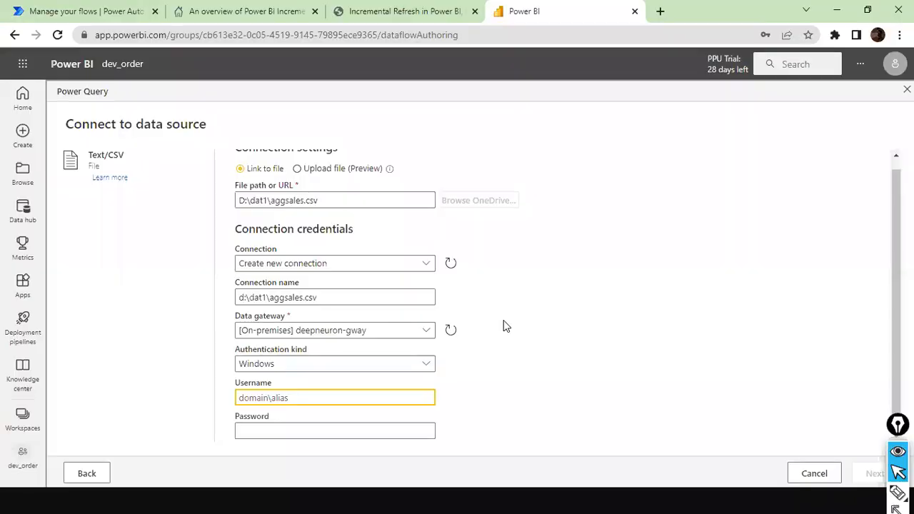
key("super")
key("super")
key("alt+Tab")
key("alt+Tab")
key("alt+Tab")
key("alt+Tab")
key("alt+Tab")
key("alt+Tab")
key("alt+Tab")
key("alt+Tab")
key("alt+Tab")
key("alt+Tab")
key("alt+Tab")
key("alt+Tab")
key("alt+Tab")
Step: Check the computer name in This PC's System properties, then return to Chrome
scroll(29, 152, "up", 2)
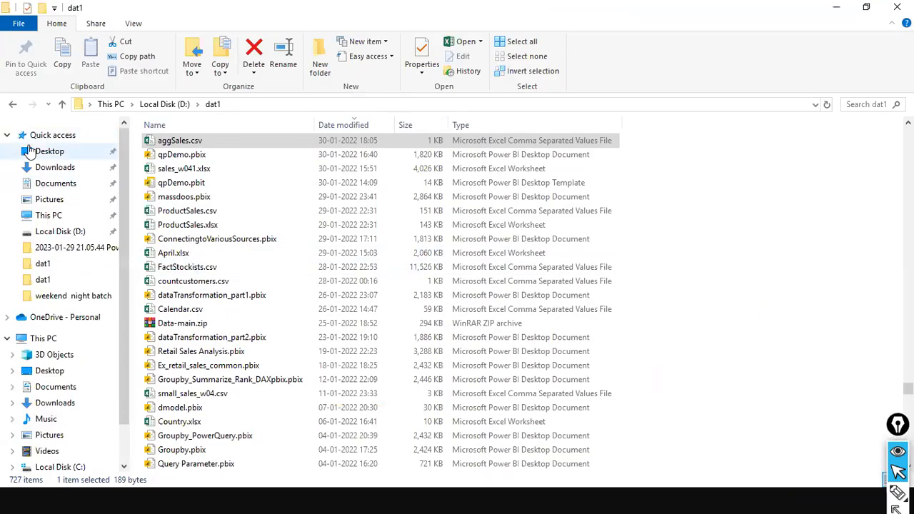
right_click(54, 341)
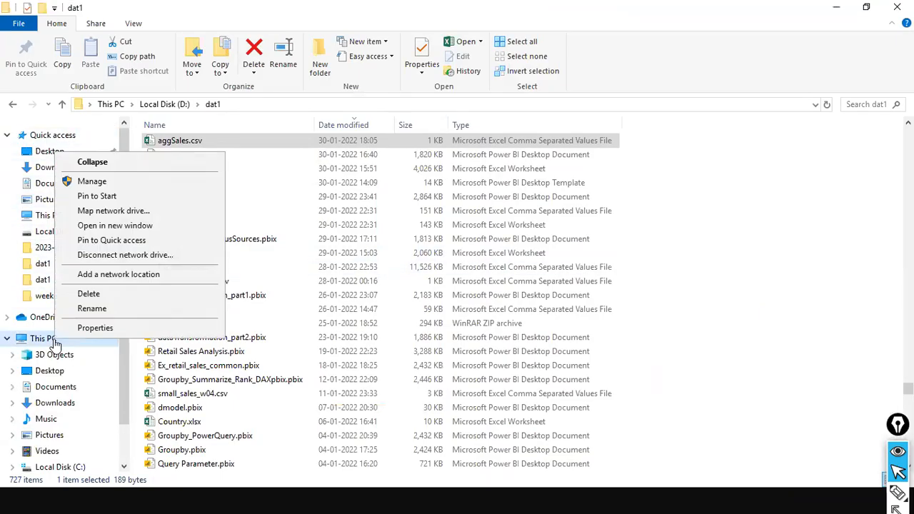
left_click(107, 331)
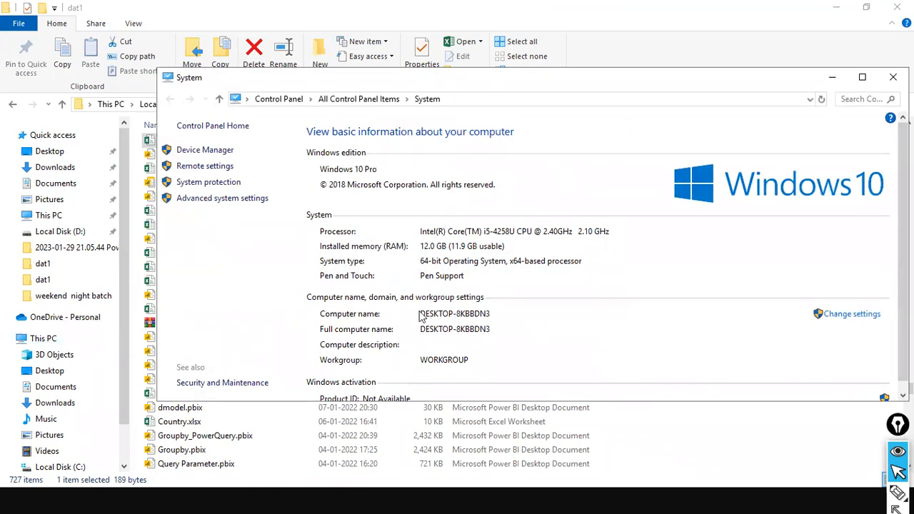
left_click(891, 78)
key("alt+Tab")
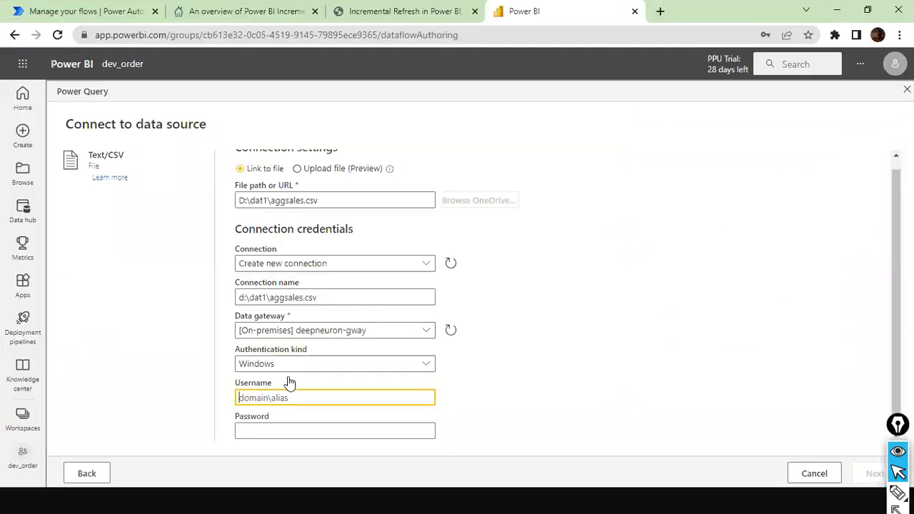
Step: Enter the computer-qualified Windows username and the account password, then continue to the preview
key("alt+Tab")
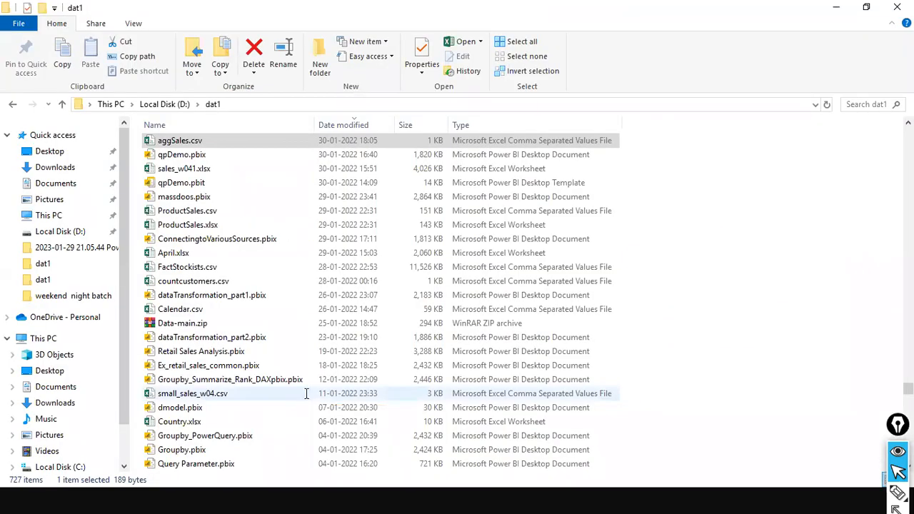
key("alt+Tab")
type("DESKT")
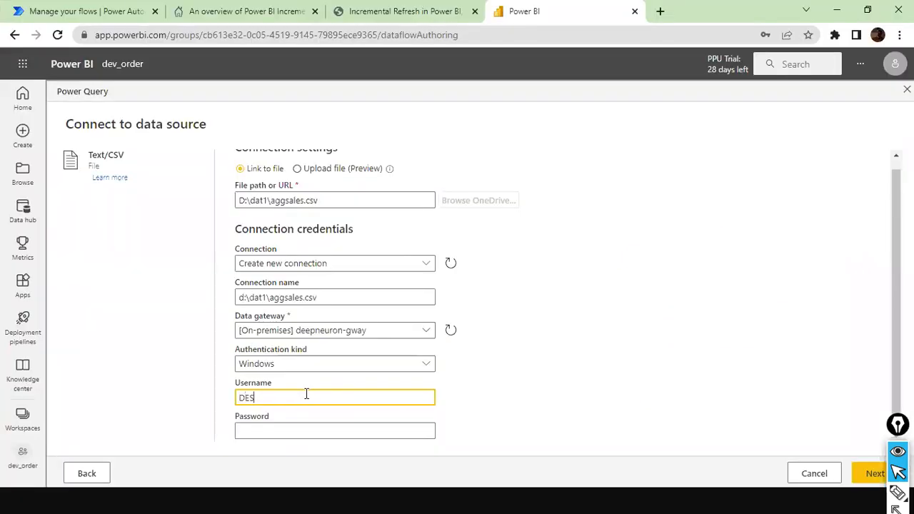
key("BackSpace")
type("top")
key("BackSpace")
key("BackSpace")
key("BackSpace")
type("TOP")
type("-8KBBD")
type("43")
type("\\")
type("Welcome")
key("Tab")
type("•••••")
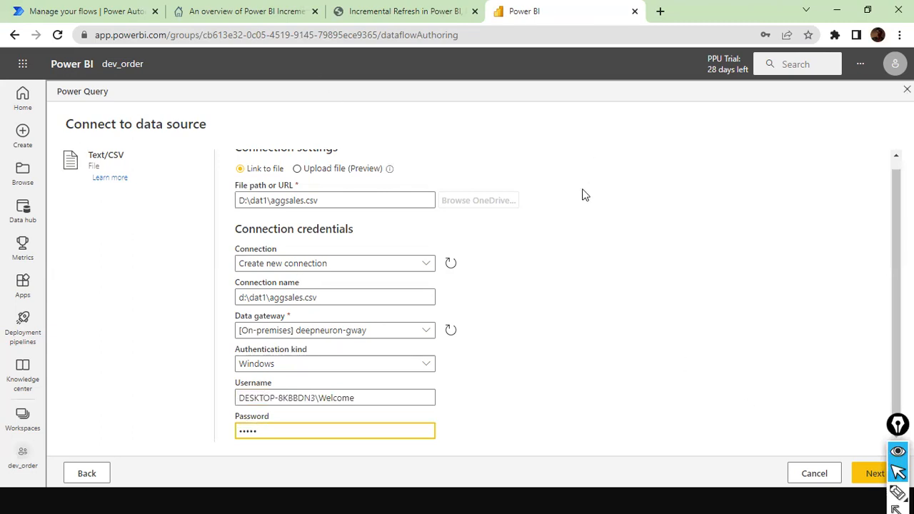
left_click(878, 482)
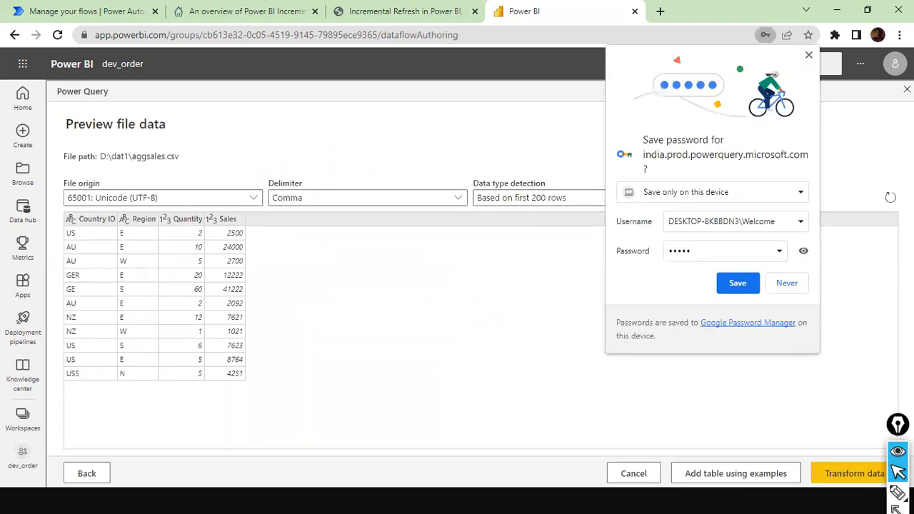
Step: Save the password in Chrome and open the aggsales.csv preview with Transform data
left_click(732, 281)
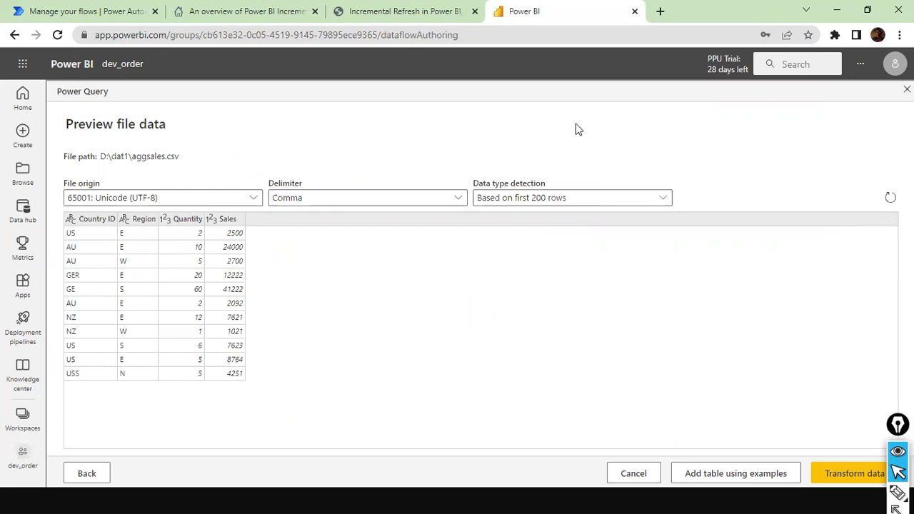
left_click(874, 478)
left_click_drag(511, 360, 606, 459)
left_click_drag(707, 425, 736, 468)
left_click_drag(828, 399, 857, 458)
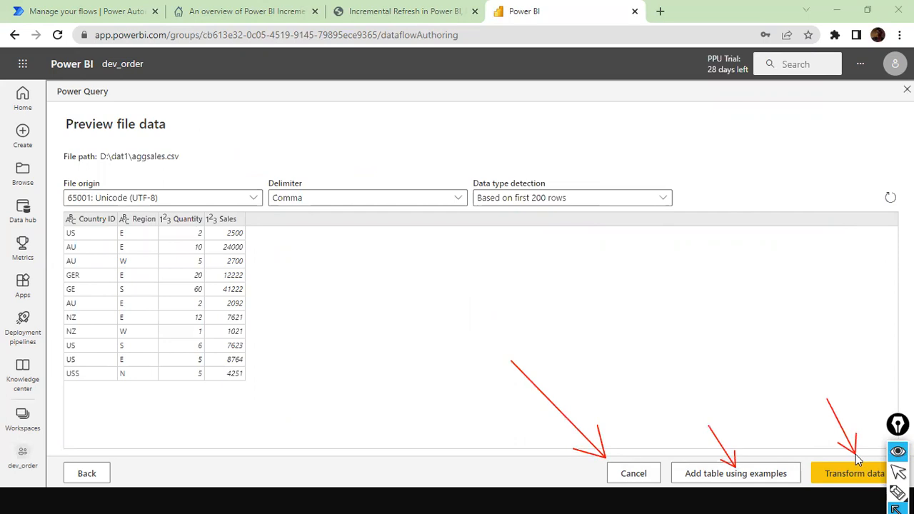
left_click(865, 472)
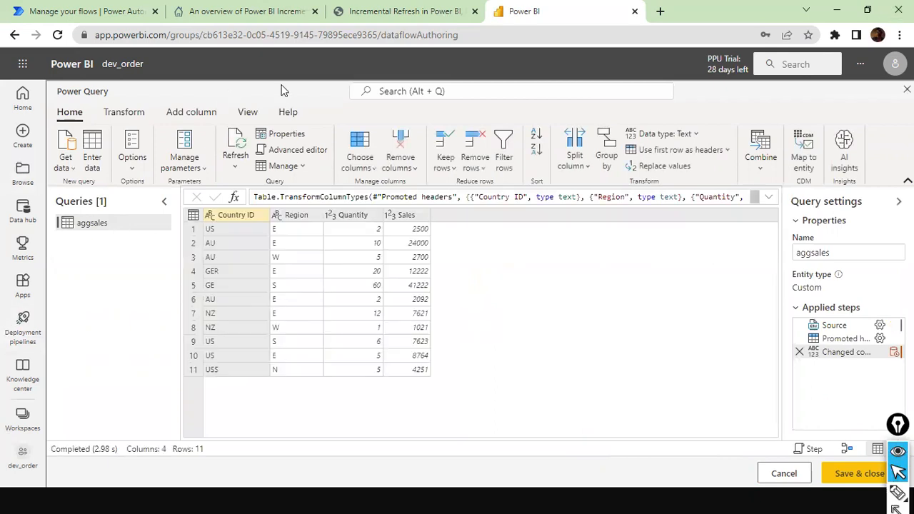
Step: Group by Country ID with a new Total Sales column summing Sales
left_click(135, 113)
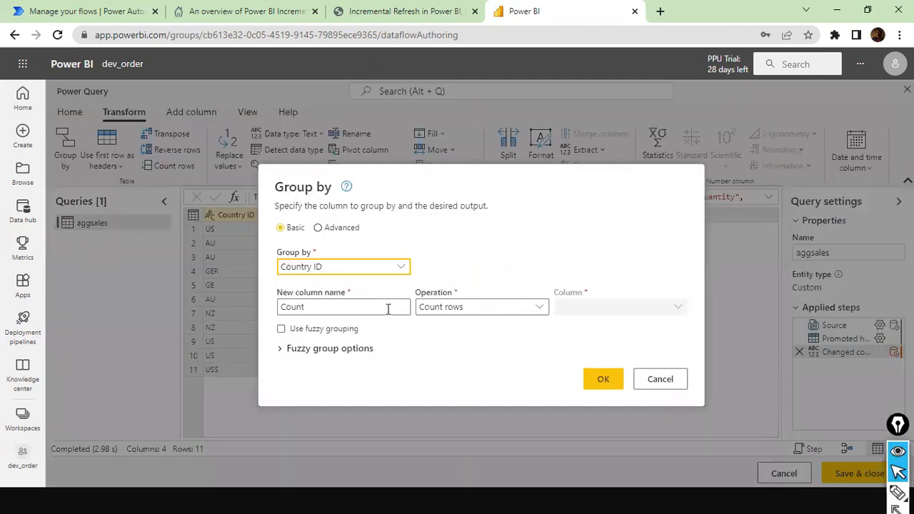
left_click(388, 309)
key("ctrl+a")
type("Total Sales")
key("Tab")
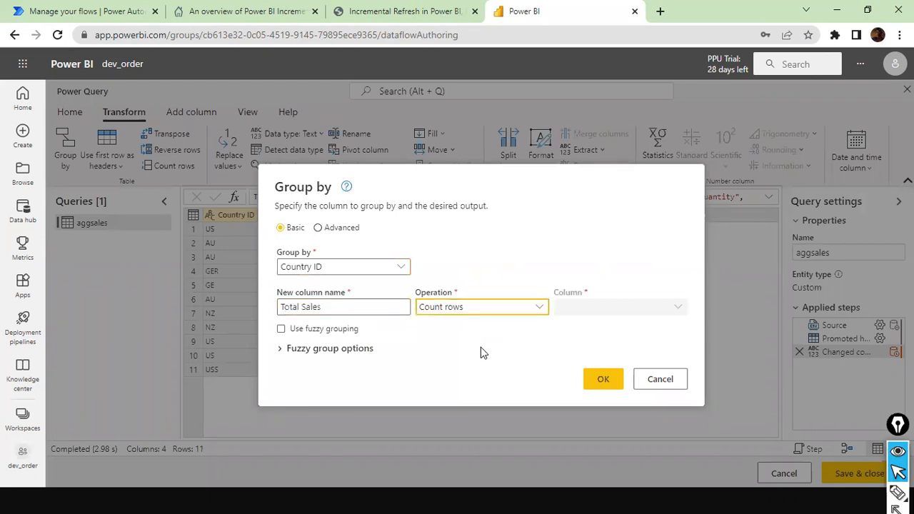
left_click(508, 309)
left_click(465, 325)
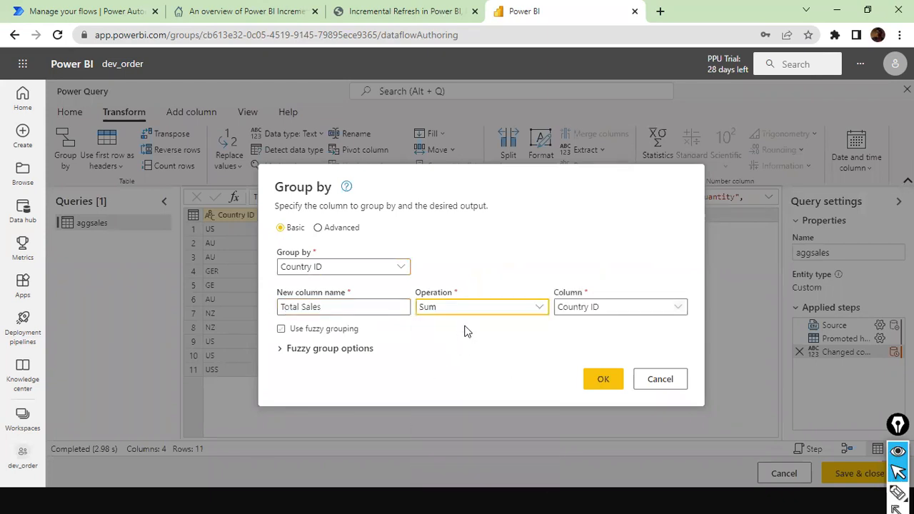
left_click(662, 309)
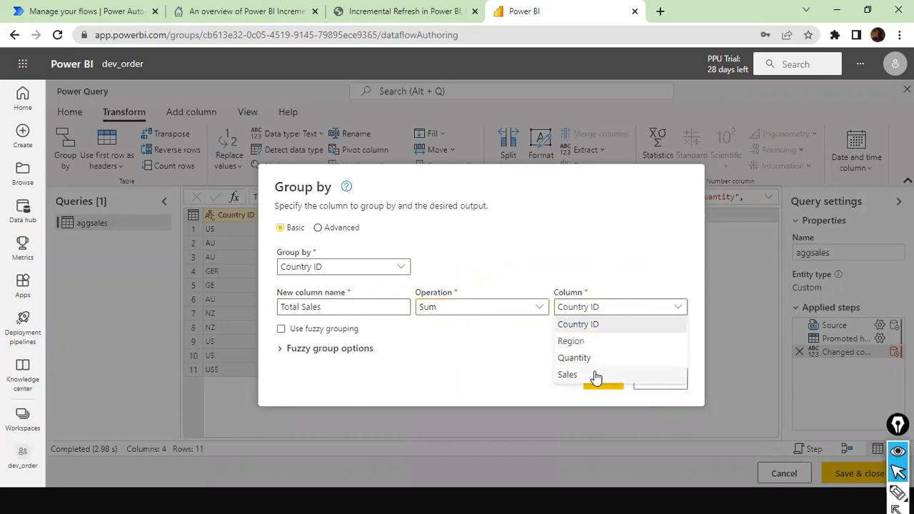
left_click(572, 374)
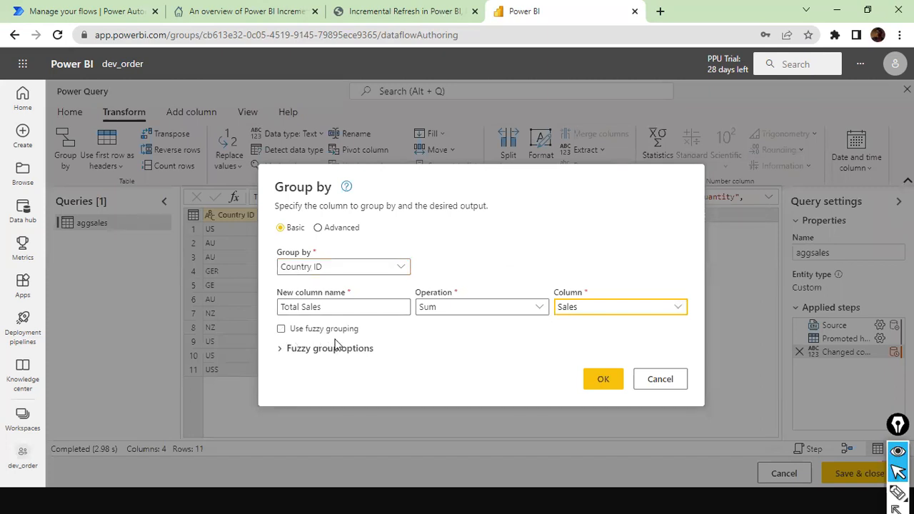
Step: Enable fuzzy grouping and lower the similarity threshold to about 0.6
left_click(282, 331)
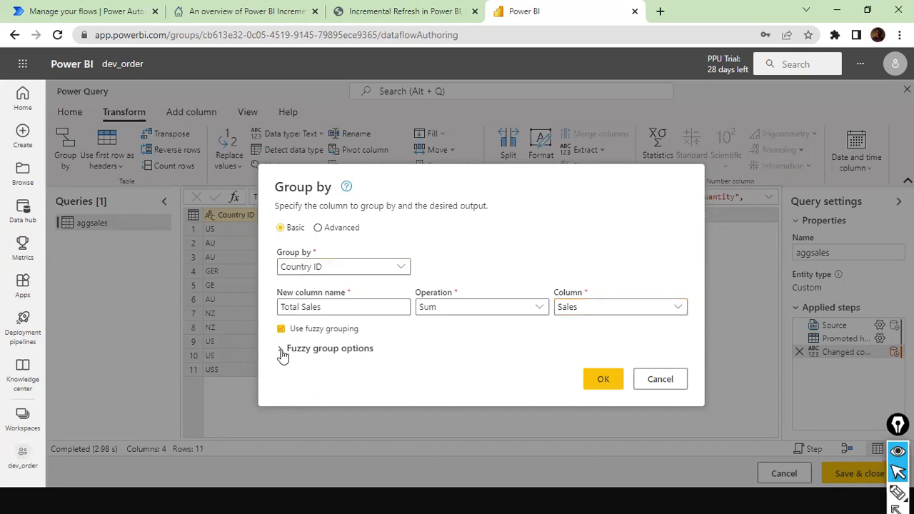
left_click(284, 350)
left_click_drag(465, 136, 675, 87)
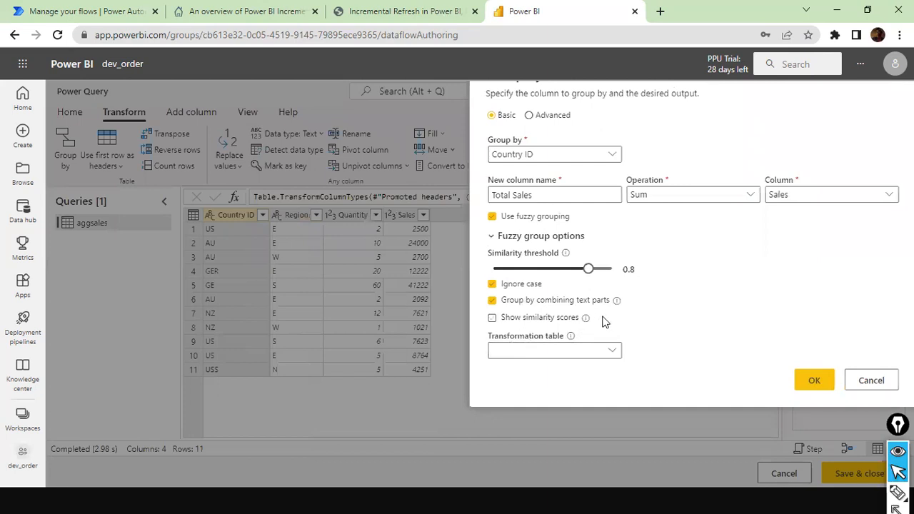
left_click(616, 354)
left_click(734, 290)
left_click(686, 66)
left_click_drag(648, 88, 561, 133)
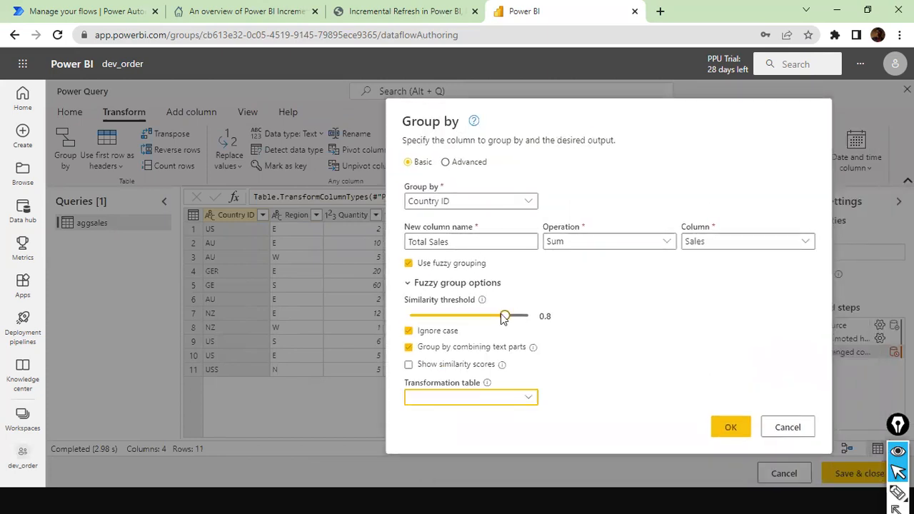
left_click_drag(505, 319, 482, 326)
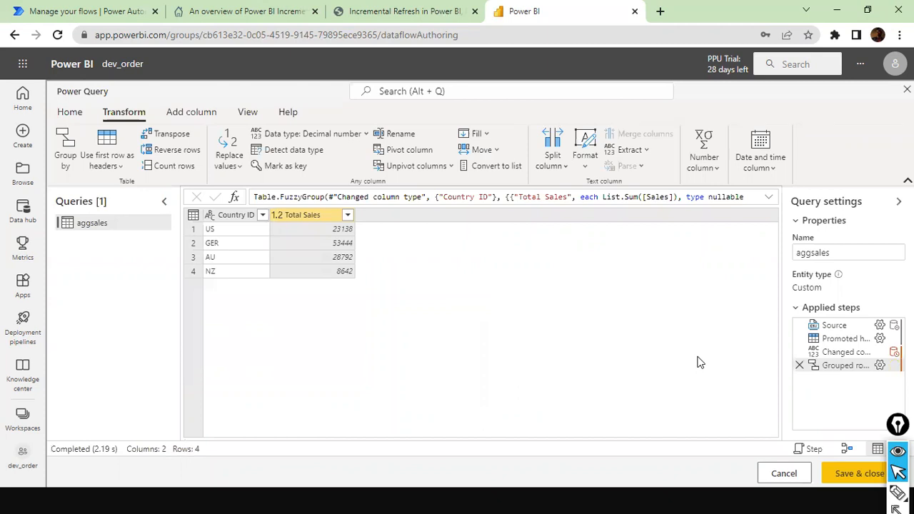
key("alt+Tab")
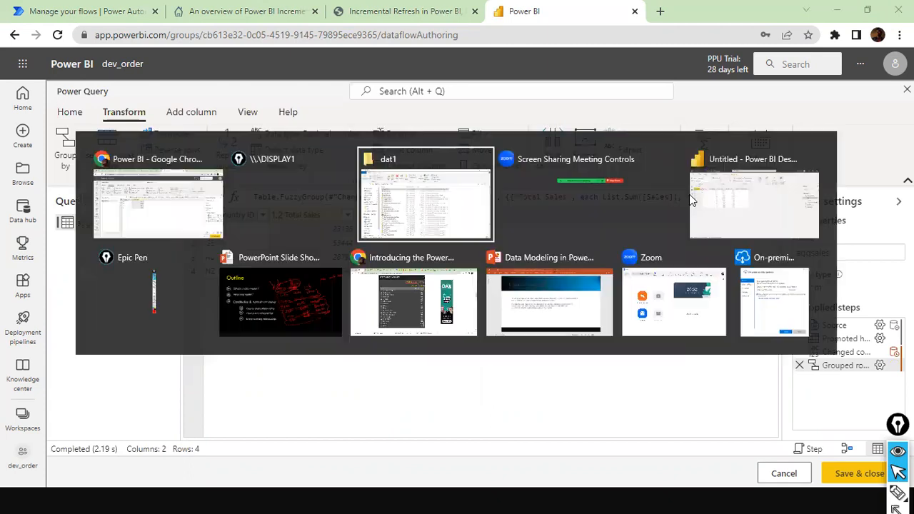
left_click(755, 204)
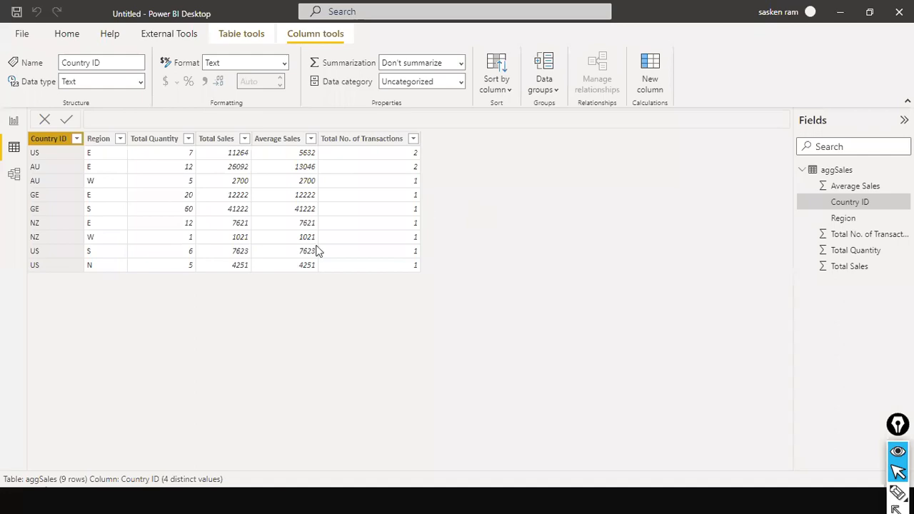
key("alt+Tab")
key("alt+Tab")
key("alt+Tab")
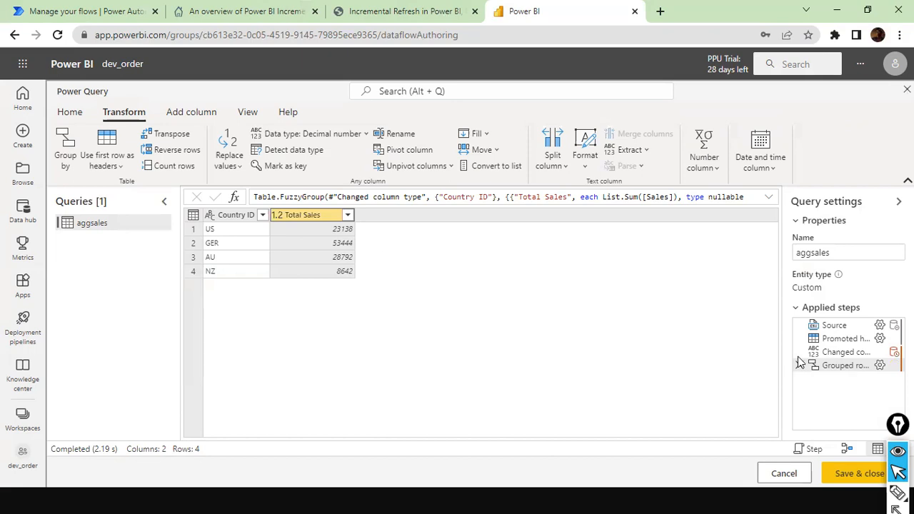
Step: Reopen the Grouped rows step settings and expand the fuzzy group options
left_click(879, 365)
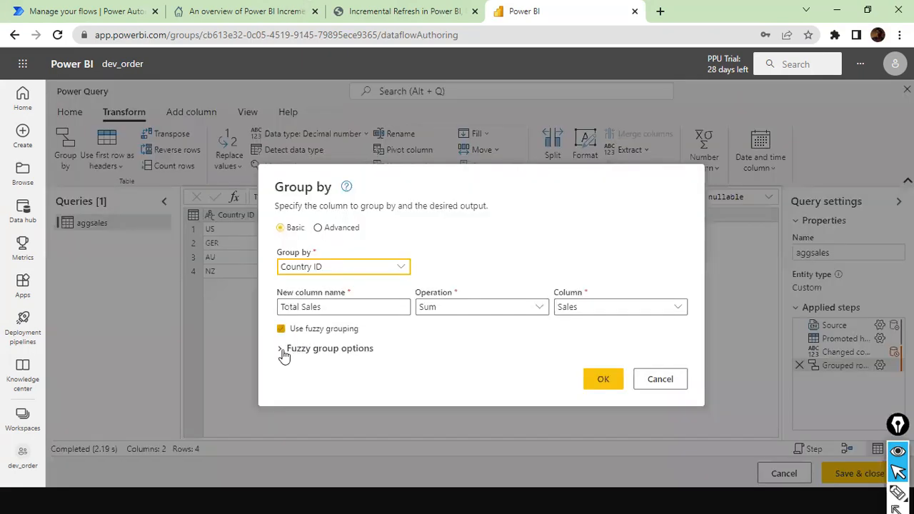
left_click(282, 350)
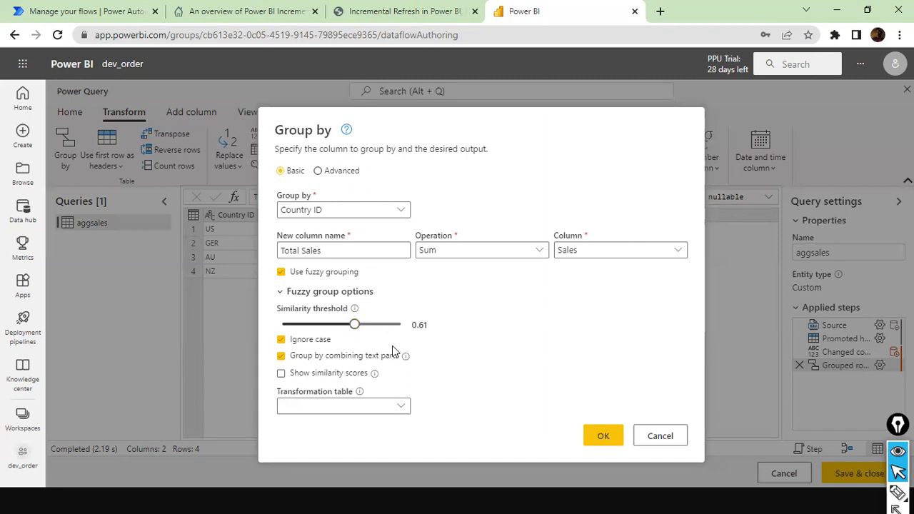
Step: Set the similarity threshold to 0.62 and apply the fuzzy grouping
left_click(384, 335)
left_click_drag(385, 326, 374, 326)
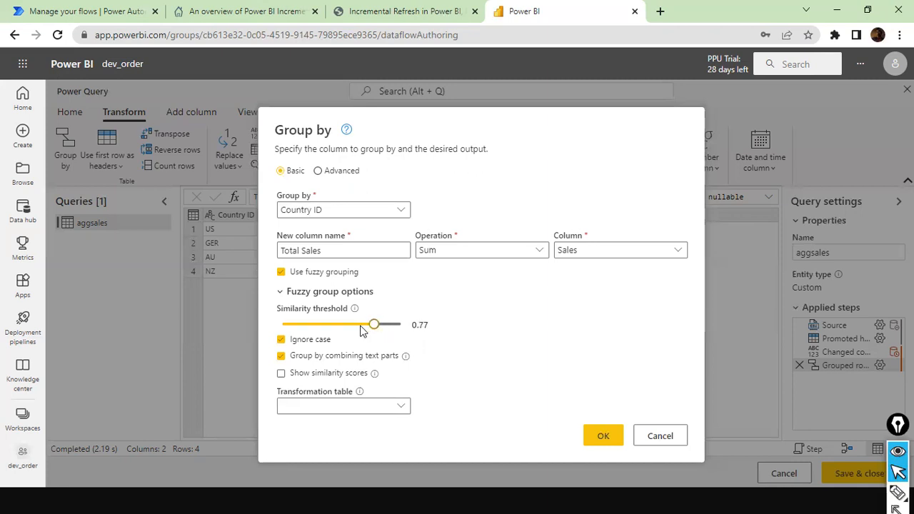
left_click(354, 325)
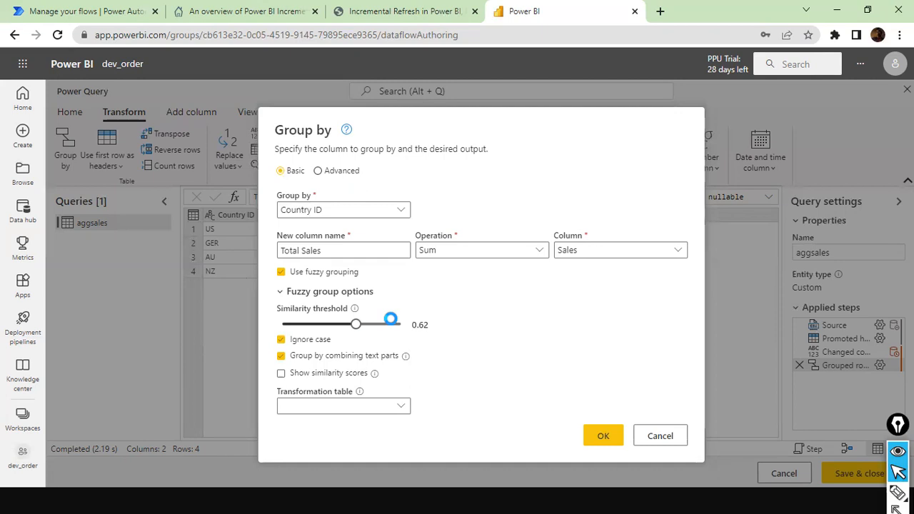
key("Return")
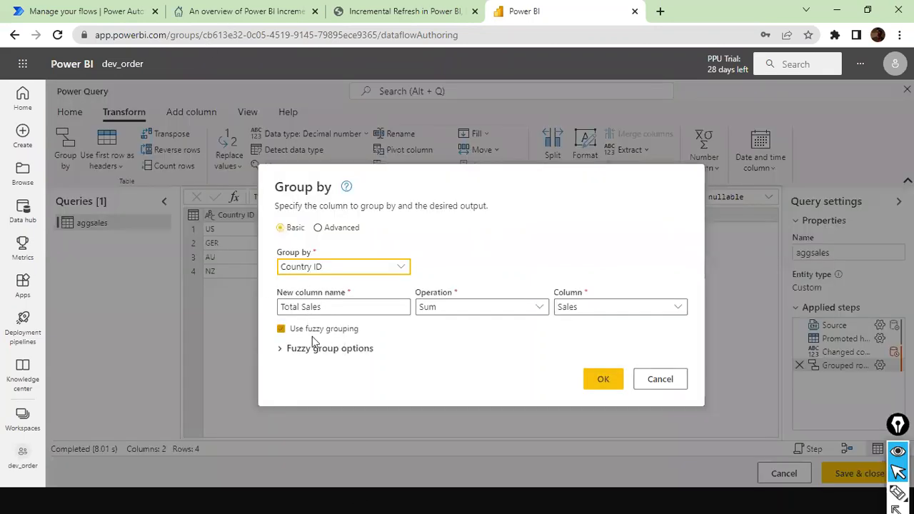
Step: Switch the Group by dialog to Advanced, then cancel without changing the Country ID / Total Sales grouping
left_click(317, 227)
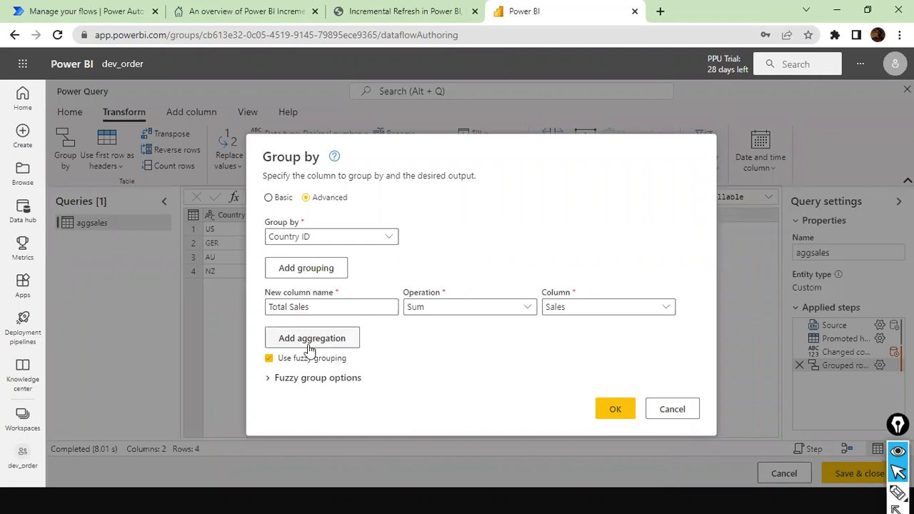
left_click(677, 410)
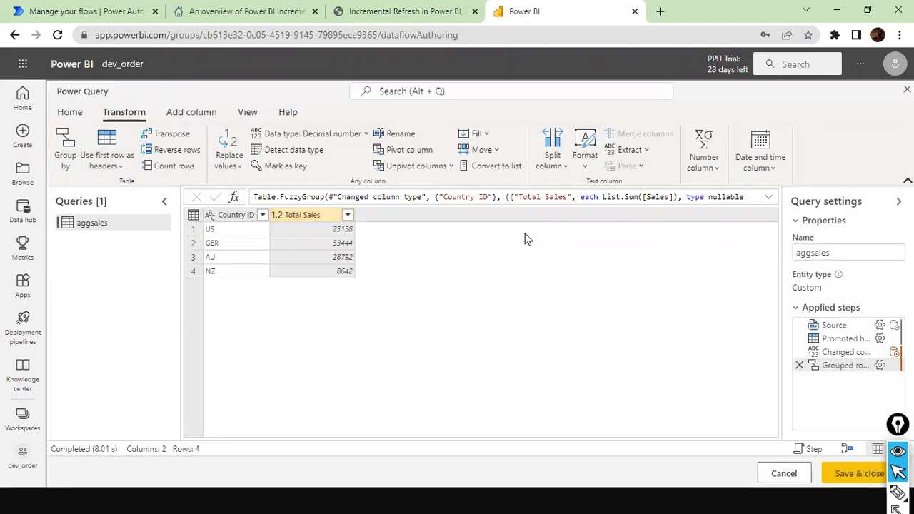